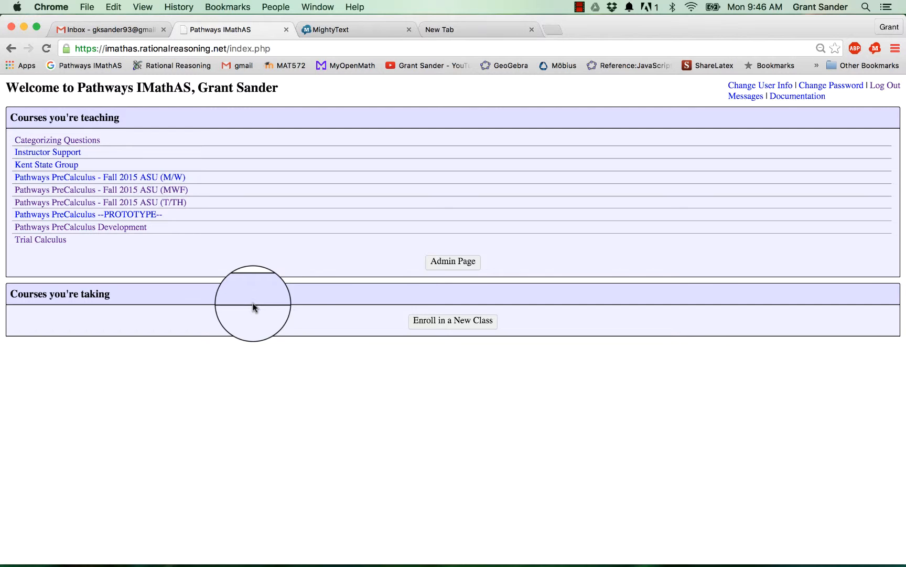
Open the Pathways PreCalculus Development course and start adding an assessment at the end of its item list.
{"action": "left_click", "coordinate": [131, 227]}
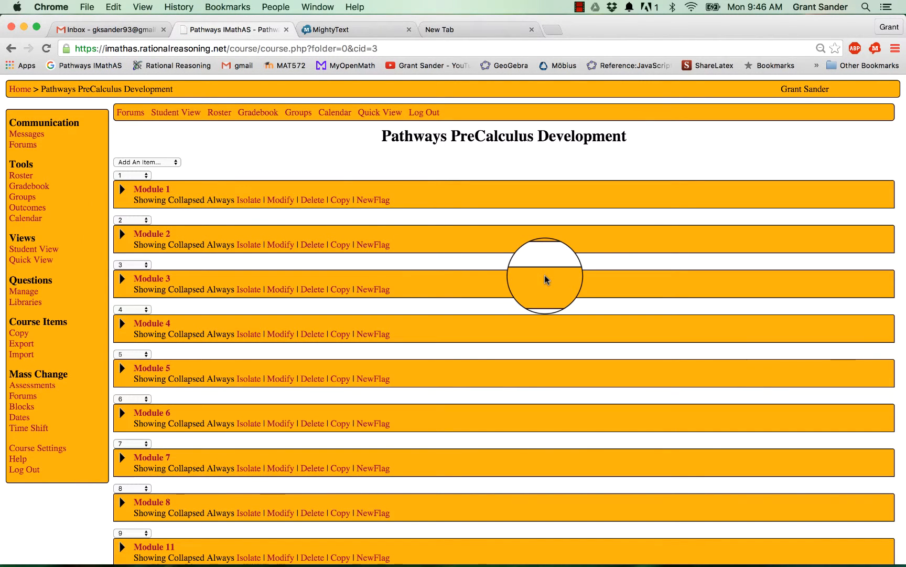
{"action": "scroll", "coordinate": [545, 280], "scroll_direction": "down", "scroll_amount": 5}
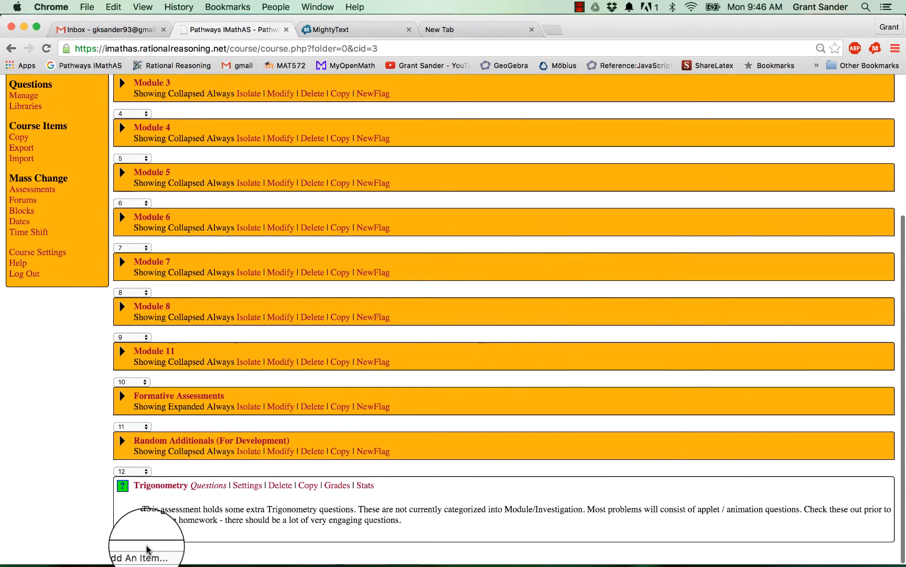
{"action": "left_click", "coordinate": [145, 554]}
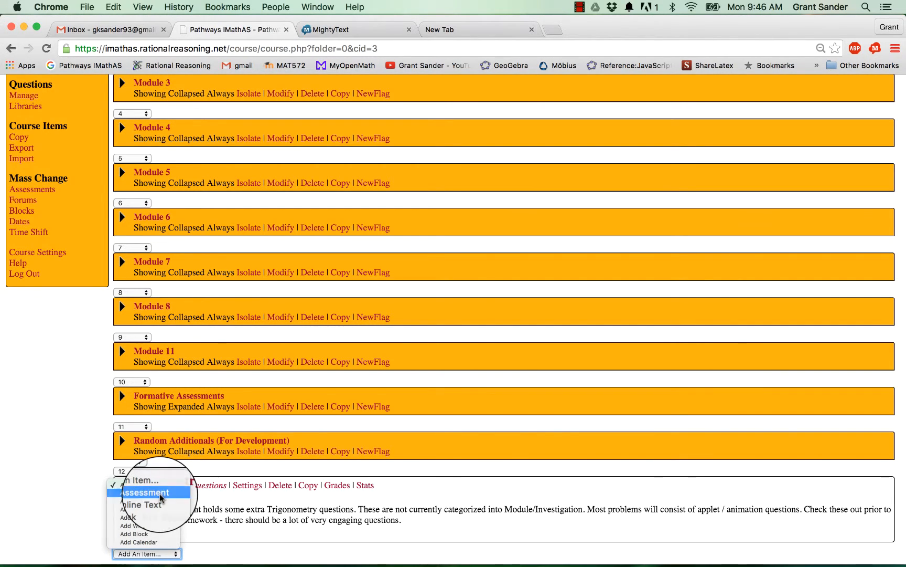
{"action": "left_click", "coordinate": [160, 494]}
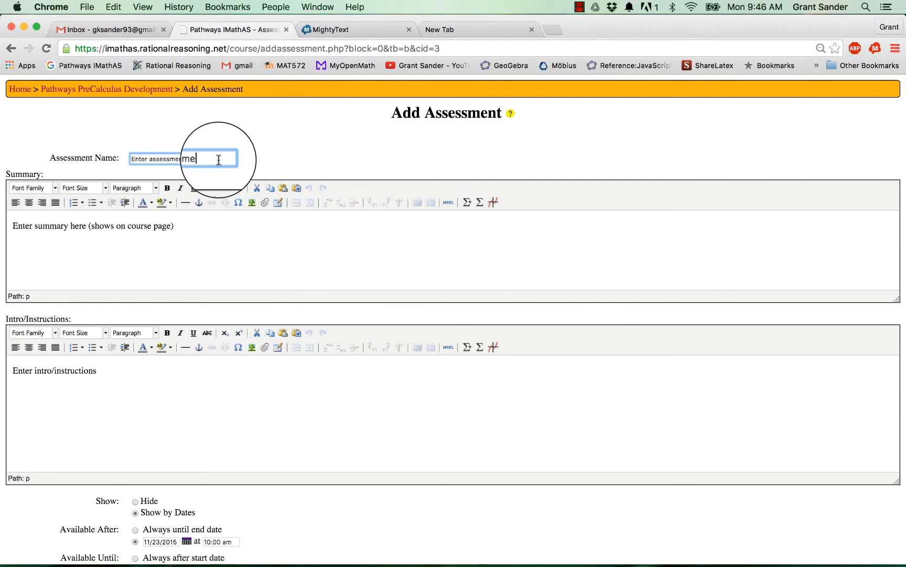
Name the new assessment "Trial assessment".
{"action": "left_click_drag", "start_coordinate": [221, 156], "coordinate": [125, 156]}
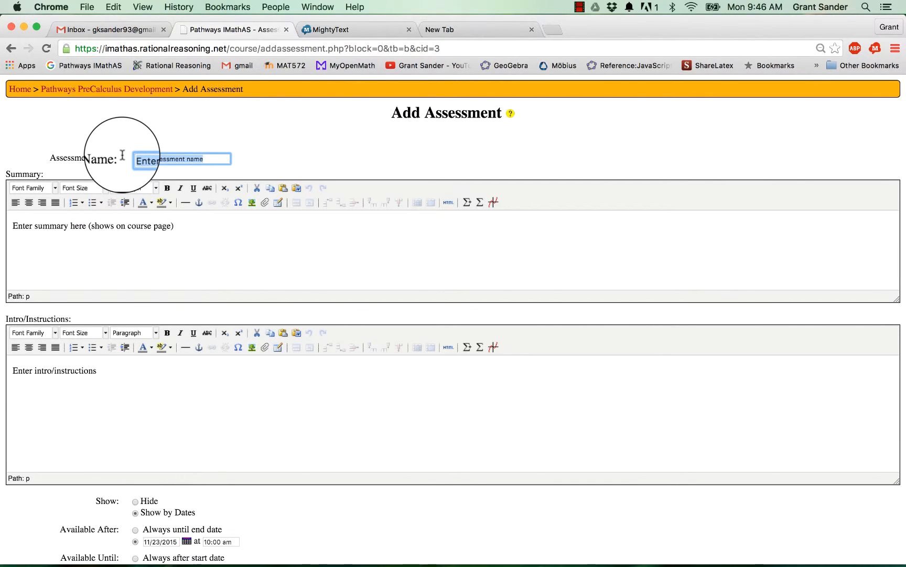
{"action": "type", "text": "Tr"}
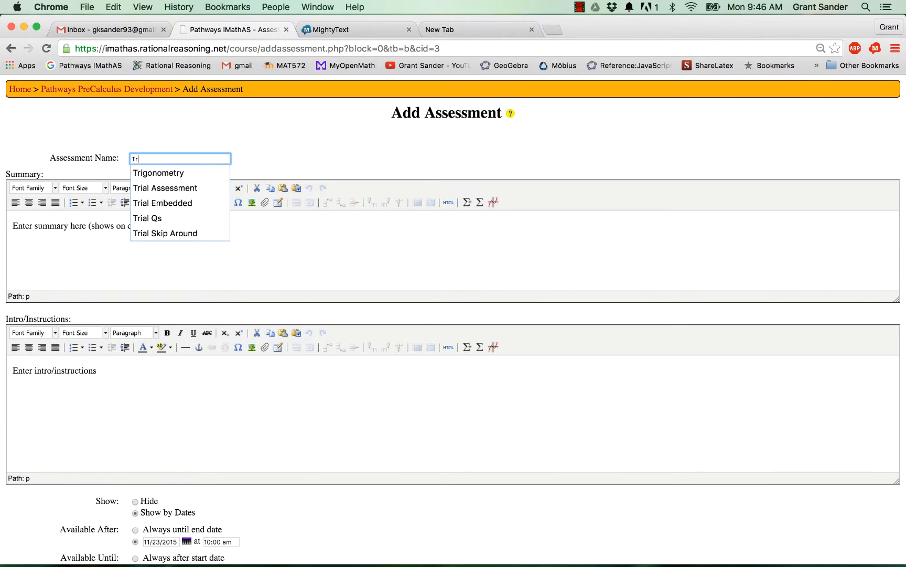
{"action": "type", "text": "ial assesmen"}
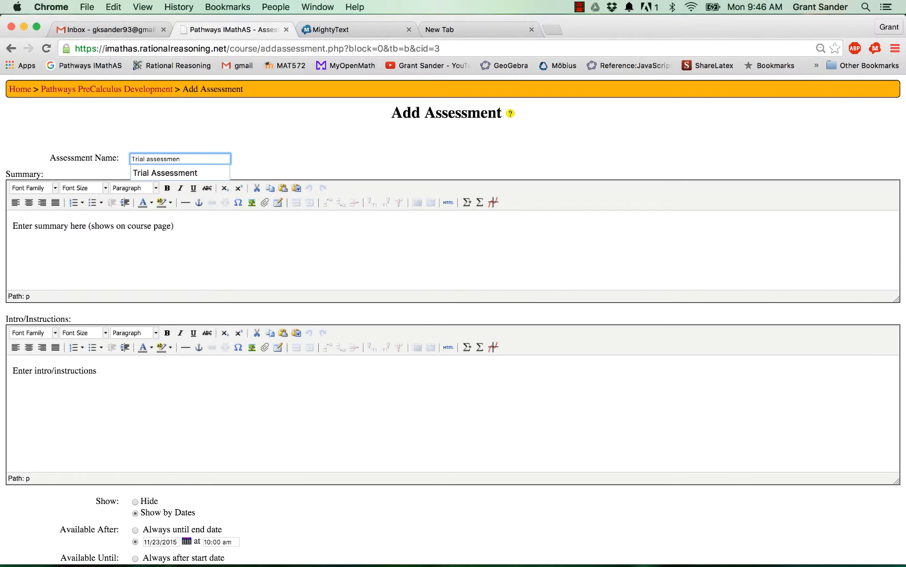
{"action": "type", "text": "t"}
Make the assessment available always until end date and always after start date, and keep it open for review always after due date.
{"action": "scroll", "coordinate": [134, 399], "scroll_direction": "down", "scroll_amount": 8}
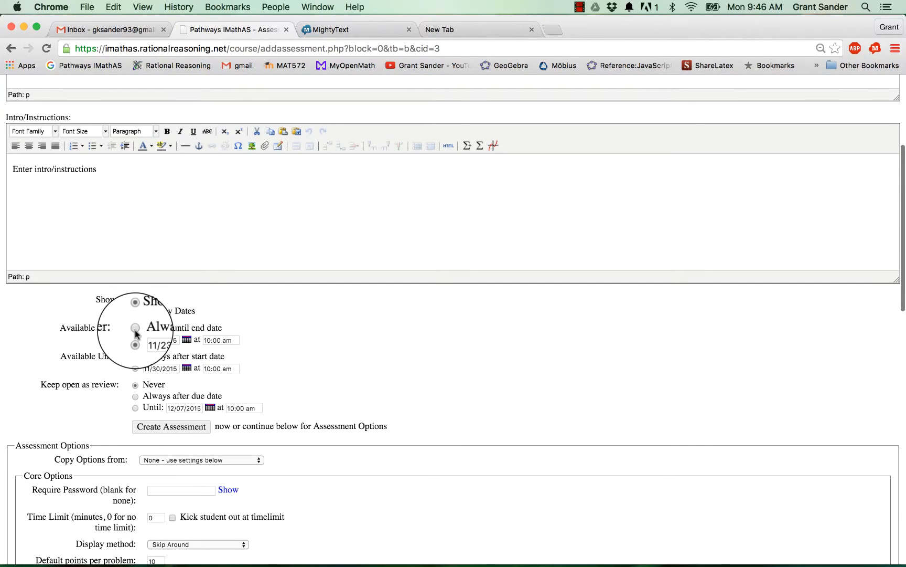
{"action": "left_click", "coordinate": [136, 327]}
{"action": "left_click", "coordinate": [135, 357]}
{"action": "left_click", "coordinate": [135, 396]}
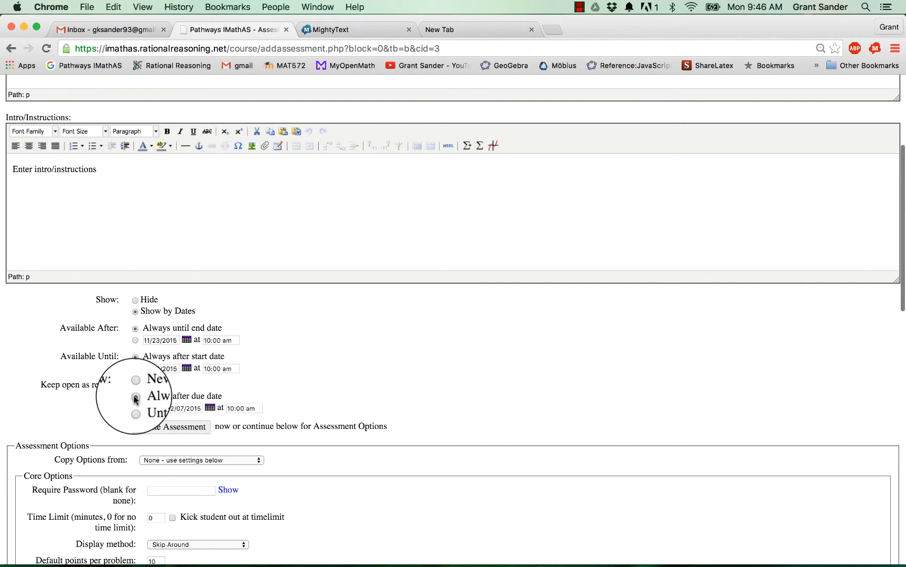
Set the default points per problem to 1, the default penalty to 0% and the default attempts per problem to 0.
{"action": "scroll", "coordinate": [136, 398], "scroll_direction": "down", "scroll_amount": 10}
{"action": "left_click", "coordinate": [157, 293]}
{"action": "key", "text": "BackSpace"}
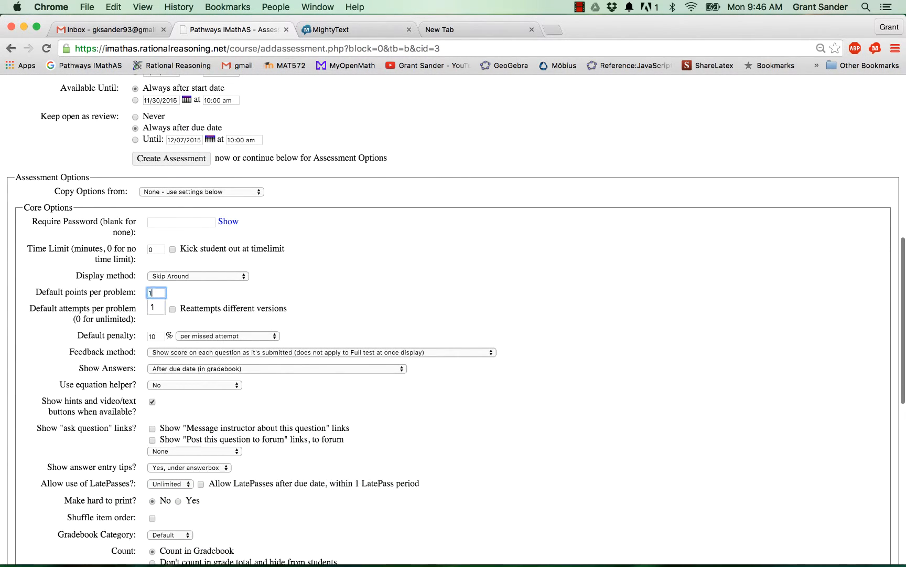
{"action": "double_click", "coordinate": [156, 337]}
{"action": "type", "text": "0"}
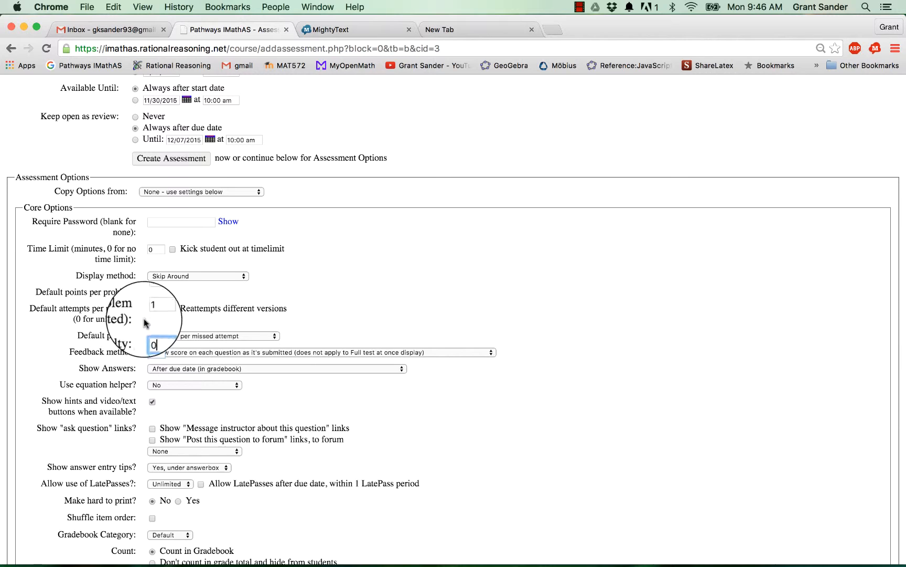
{"action": "double_click", "coordinate": [155, 305]}
{"action": "type", "text": "0"}
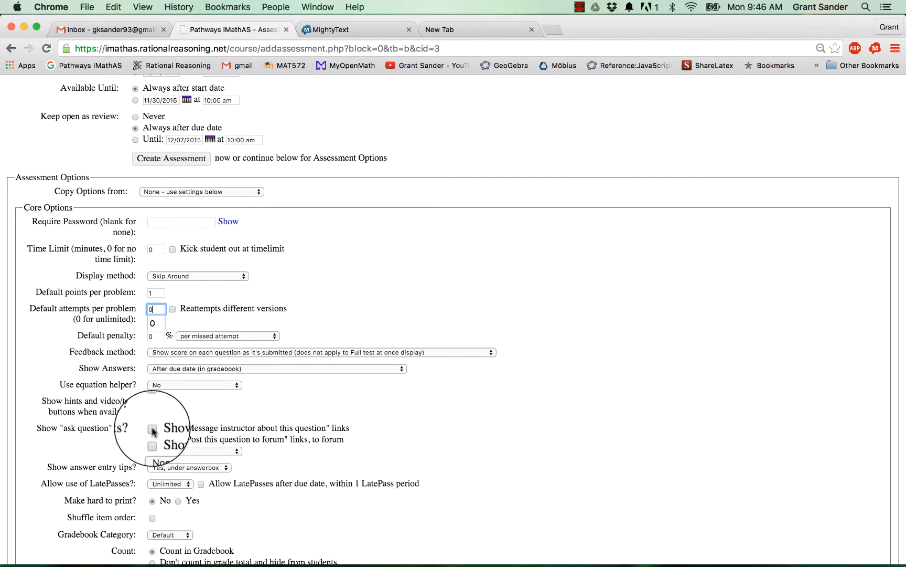
Leave the equation helper set to No and create the assessment.
{"action": "left_click", "coordinate": [169, 384]}
{"action": "left_click", "coordinate": [170, 402]}
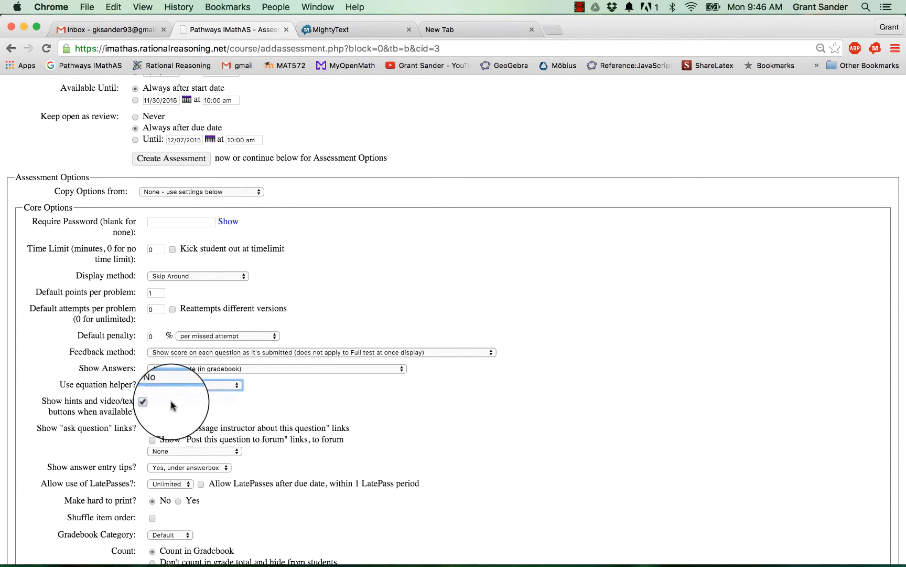
{"action": "scroll", "coordinate": [170, 404], "scroll_direction": "down", "scroll_amount": 15}
{"action": "left_click", "coordinate": [184, 552]}
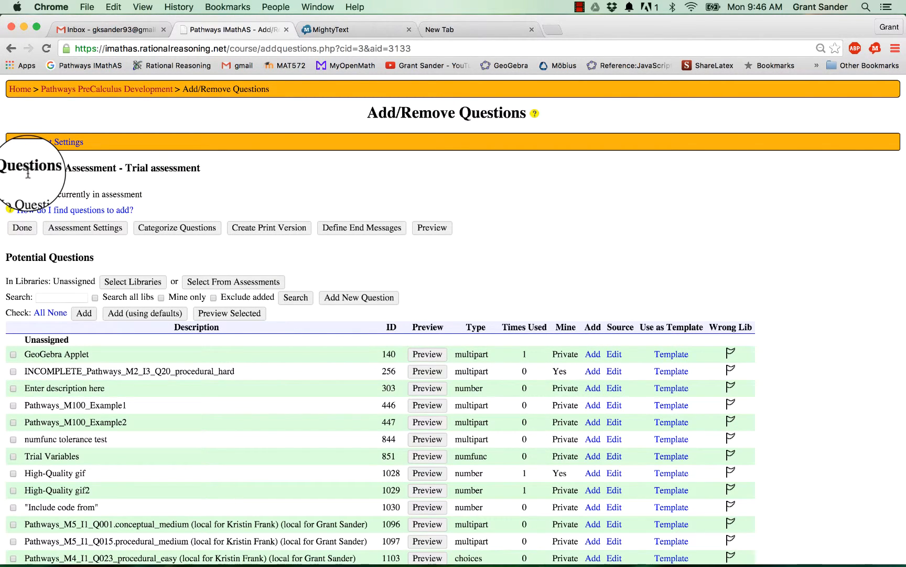
{"action": "left_click_drag", "start_coordinate": [8, 167], "coordinate": [137, 168]}
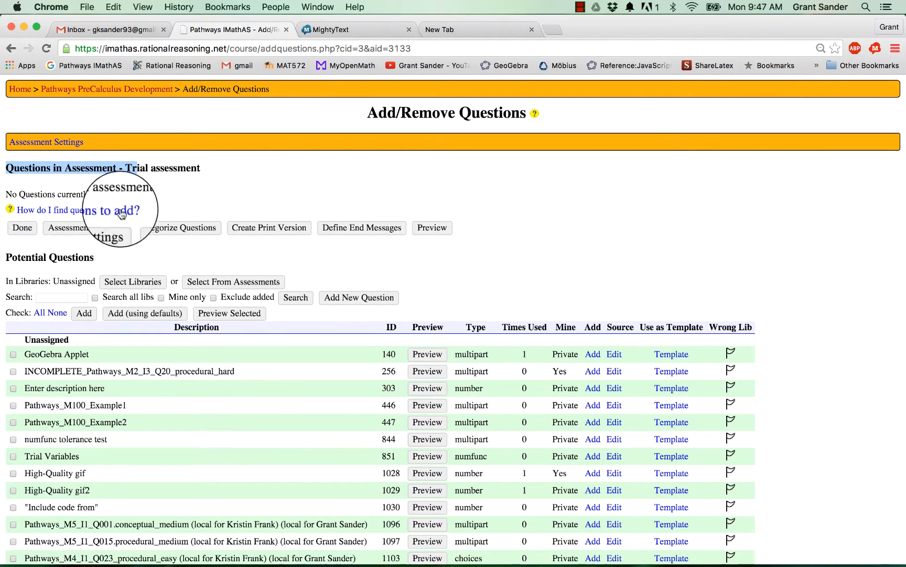
{"action": "left_click_drag", "start_coordinate": [103, 258], "coordinate": [4, 257]}
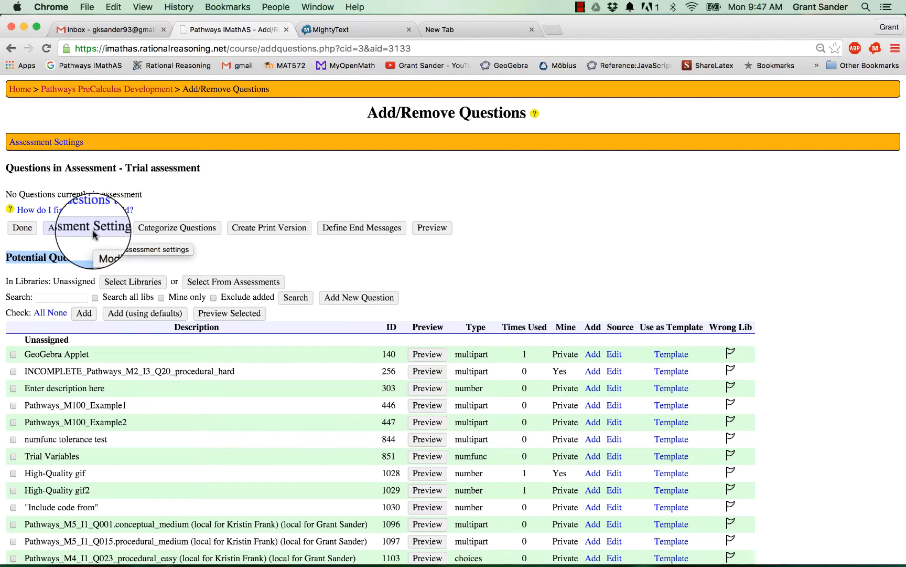
{"action": "left_click_drag", "start_coordinate": [6, 283], "coordinate": [50, 281]}
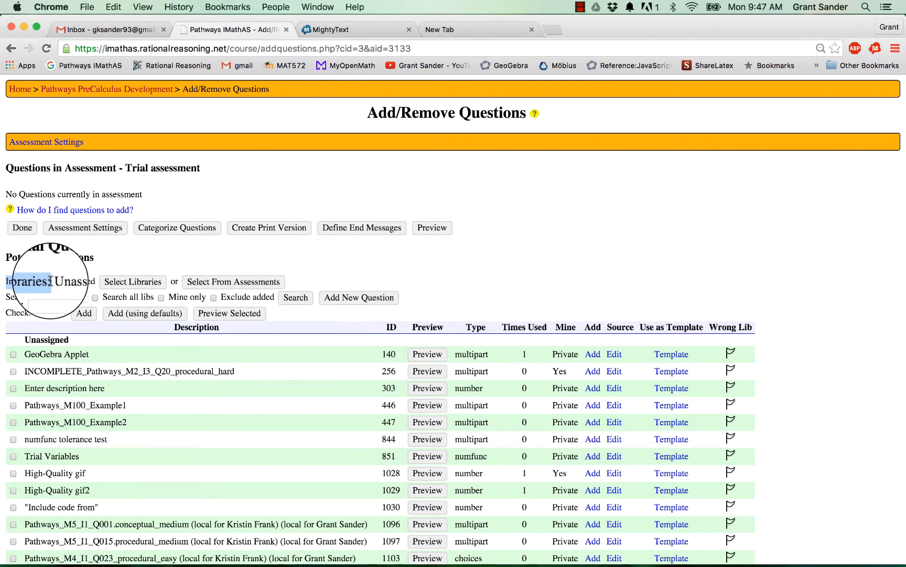
Choose the Module 1 library under KSU Pathways and search it for potential questions.
{"action": "left_click", "coordinate": [141, 282]}
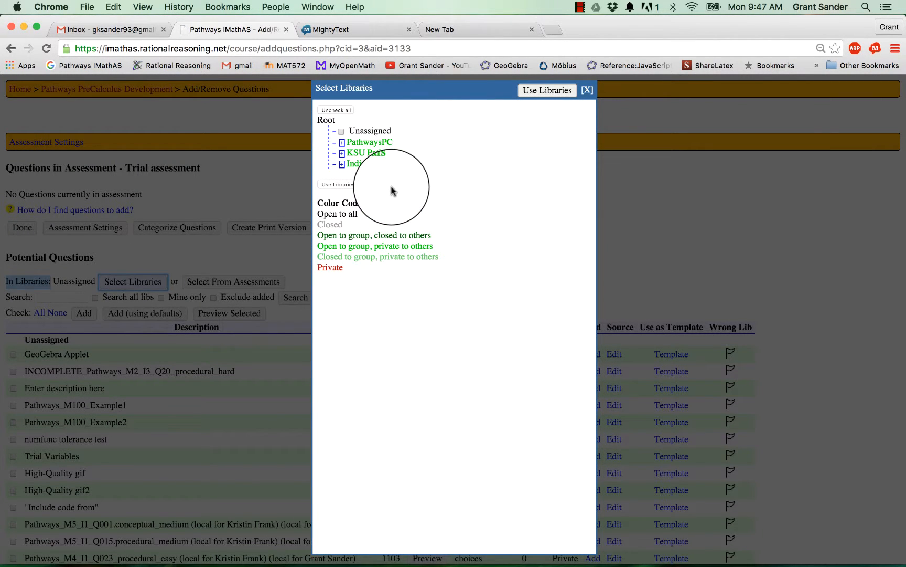
{"action": "left_click", "coordinate": [393, 155]}
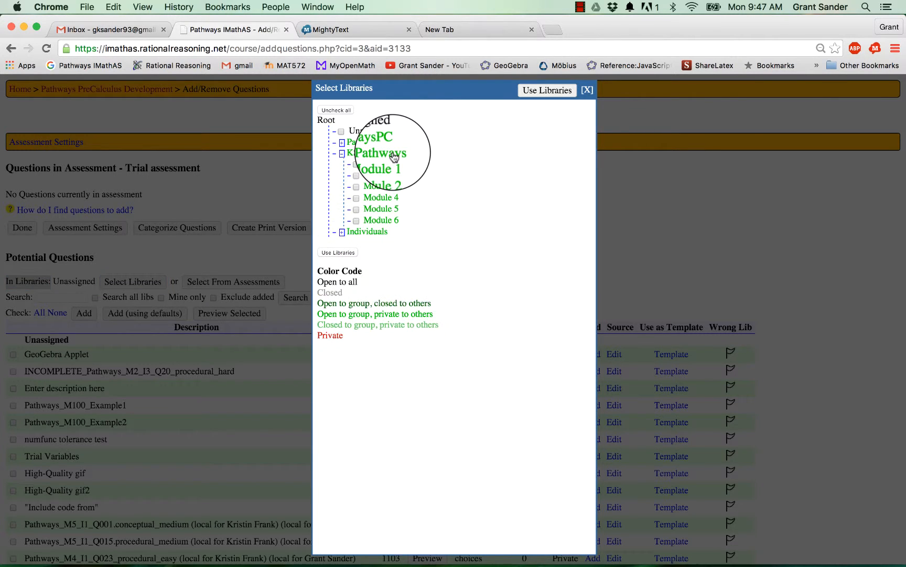
{"action": "left_click", "coordinate": [356, 166]}
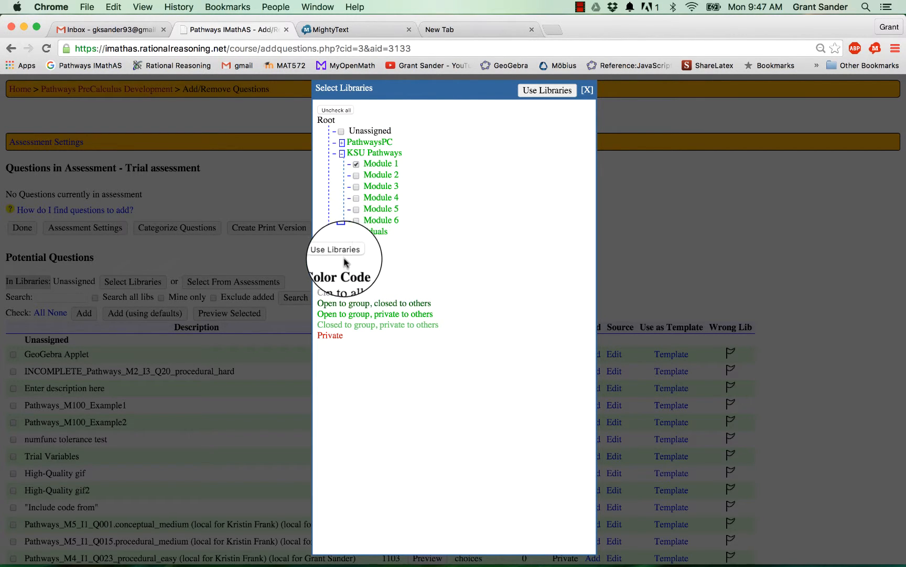
{"action": "left_click", "coordinate": [345, 256]}
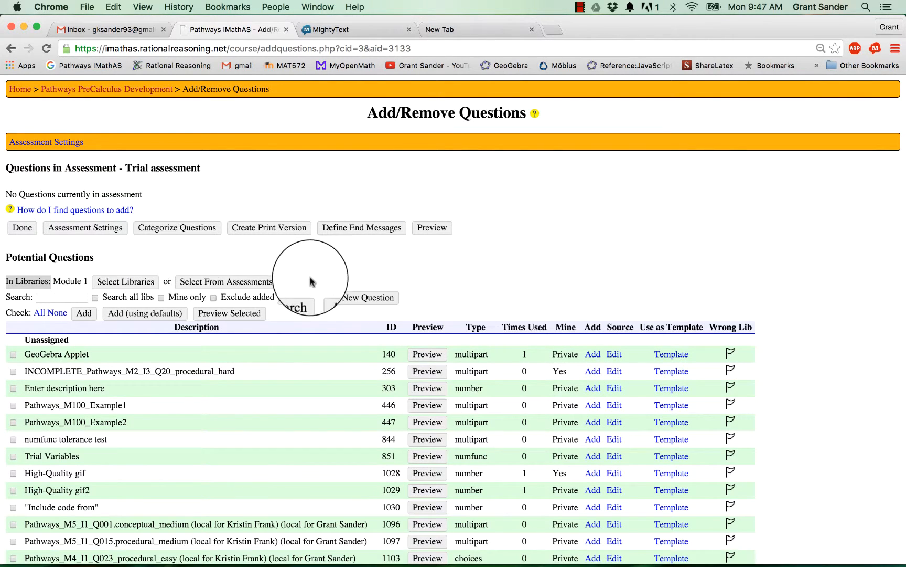
{"action": "left_click", "coordinate": [302, 299]}
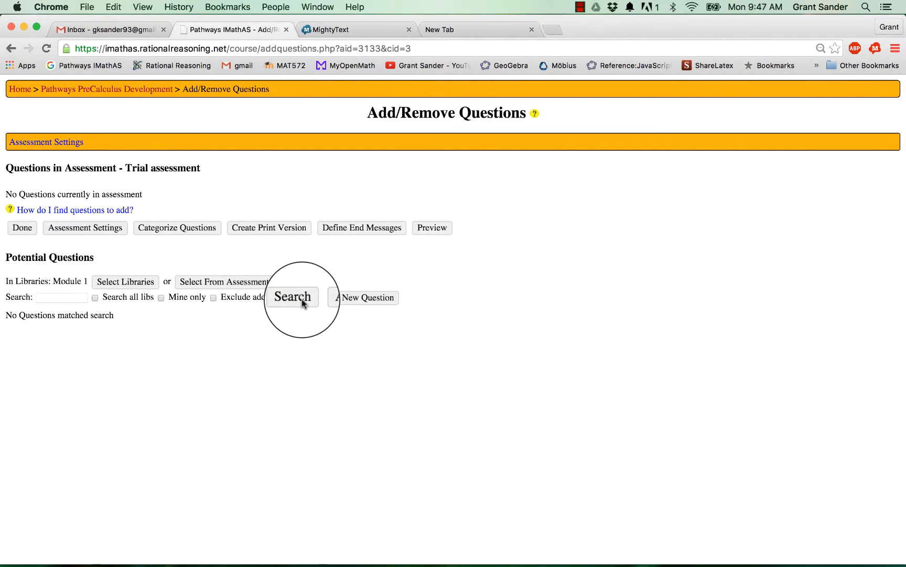
{"action": "left_click_drag", "start_coordinate": [138, 316], "coordinate": [3, 318]}
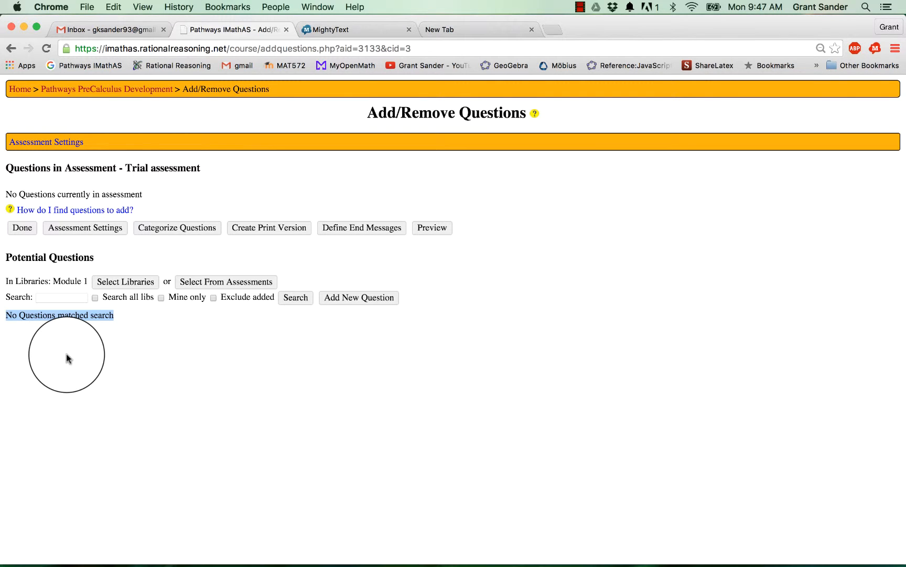
{"action": "left_click", "coordinate": [106, 345]}
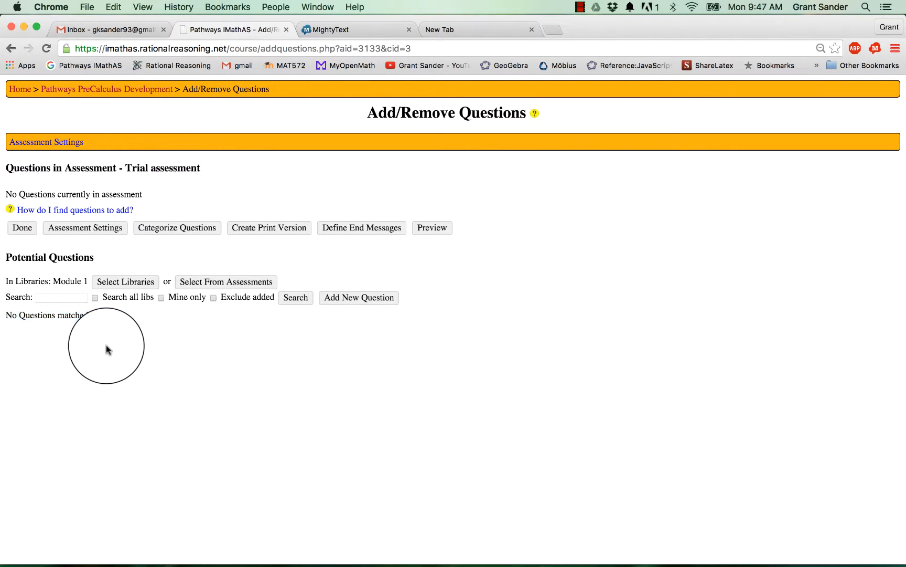
Start a new question for the Trial assessment.
{"action": "left_click", "coordinate": [387, 299]}
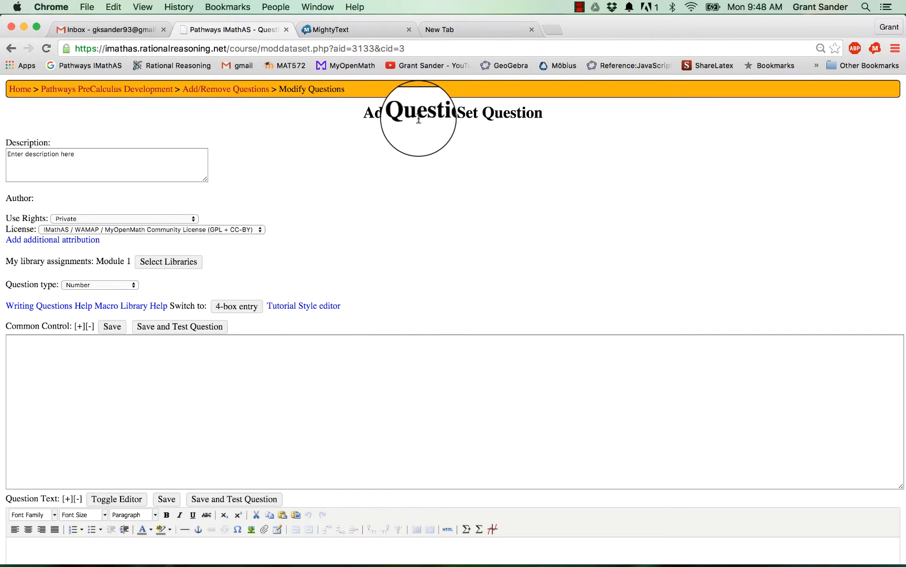
{"action": "scroll", "coordinate": [397, 150], "scroll_direction": "down", "scroll_amount": 2}
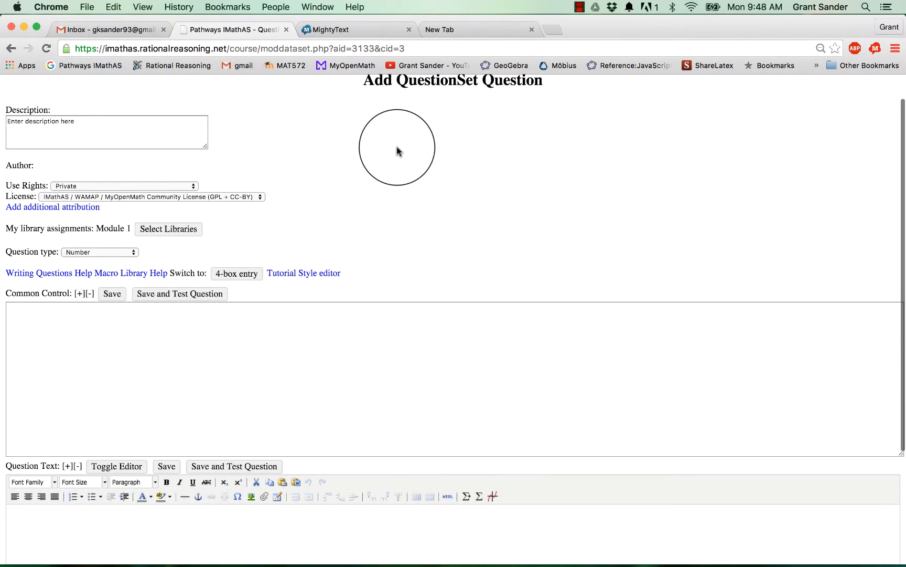
{"action": "scroll", "coordinate": [396, 148], "scroll_direction": "up", "scroll_amount": 2}
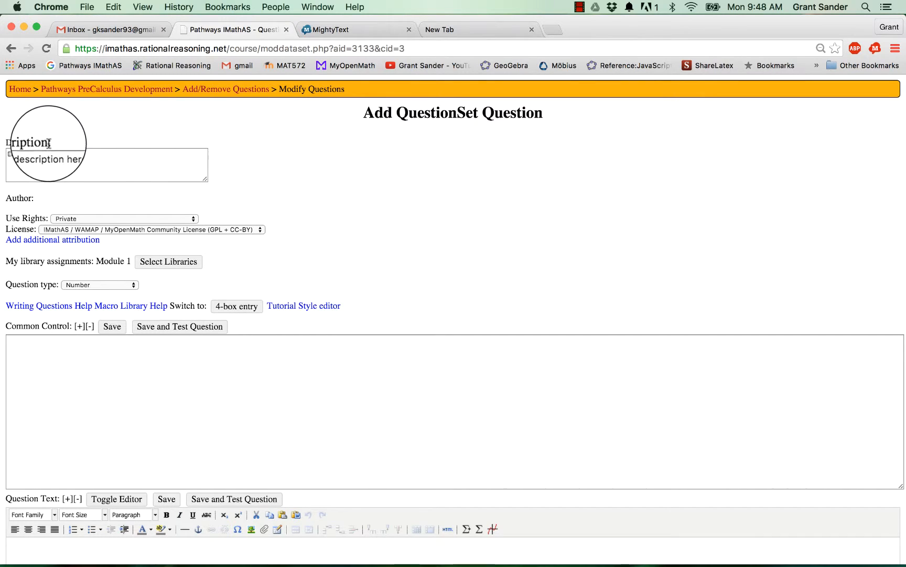
Replace the question's placeholder description with "Trial Calculated Number `Delta x = 5`".
{"action": "left_click_drag", "start_coordinate": [49, 142], "coordinate": [5, 138]}
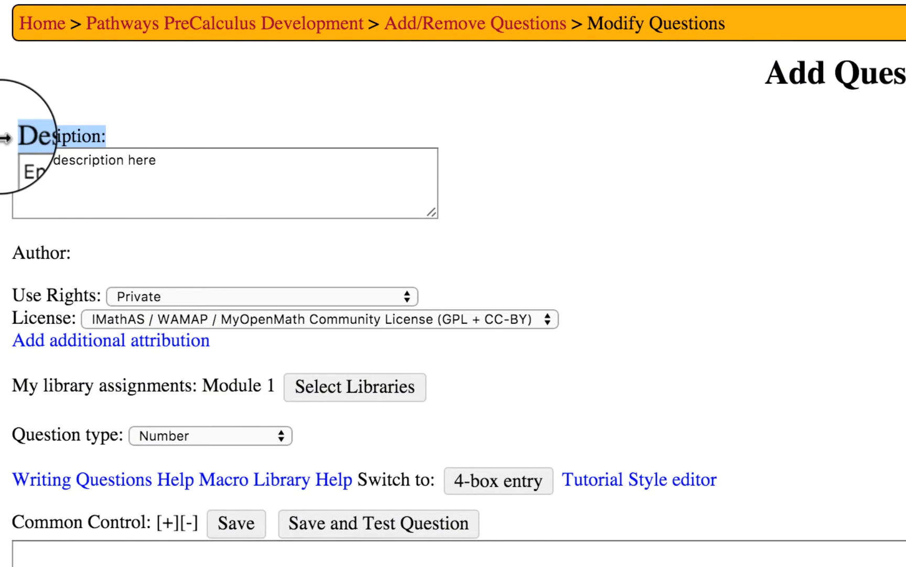
{"action": "left_click", "coordinate": [243, 203]}
{"action": "left_click_drag", "start_coordinate": [242, 203], "coordinate": [2, 164]}
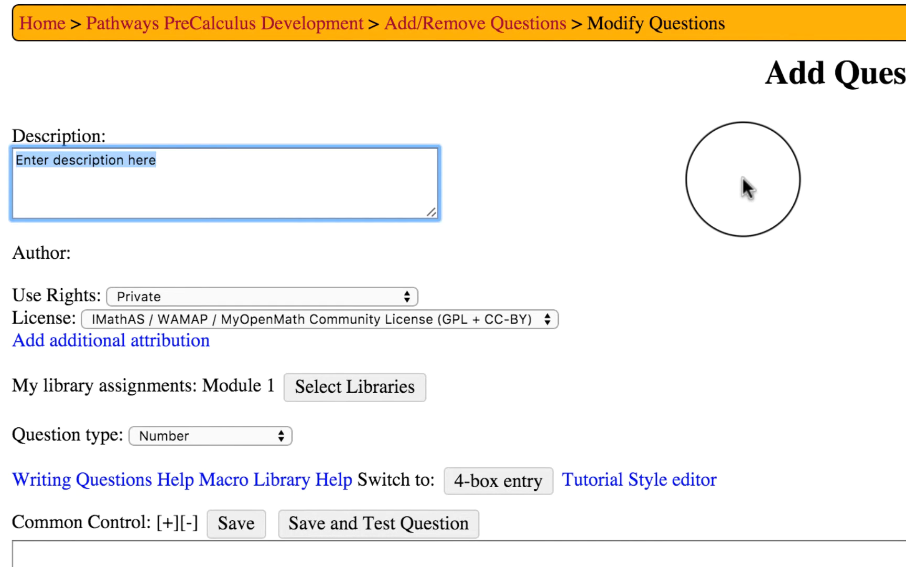
{"action": "type", "text": "Trial "}
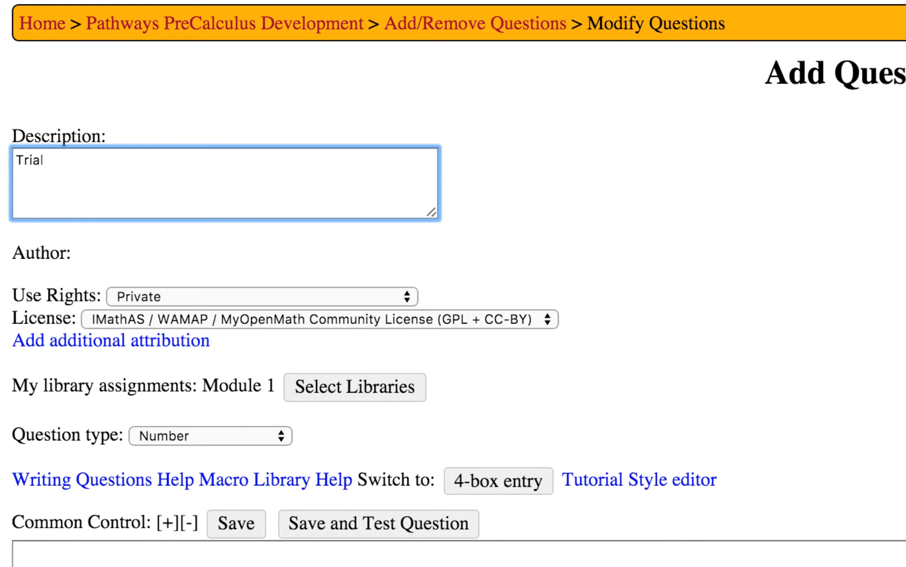
{"action": "type", "text": "Calcula"}
{"action": "key", "text": "BackSpace"}
{"action": "key", "text": "BackSpace"}
{"action": "type", "text": "alculated "}
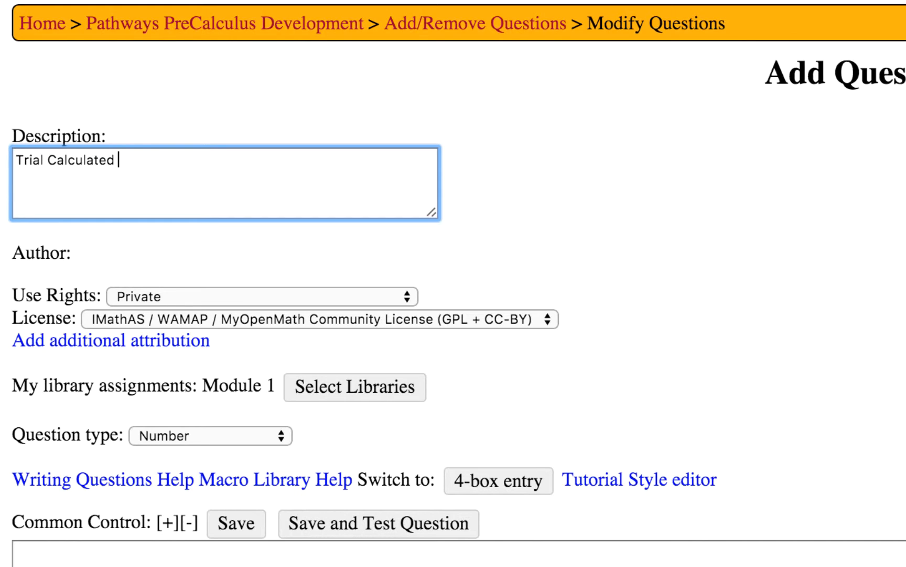
{"action": "type", "text": "Number `Delt"}
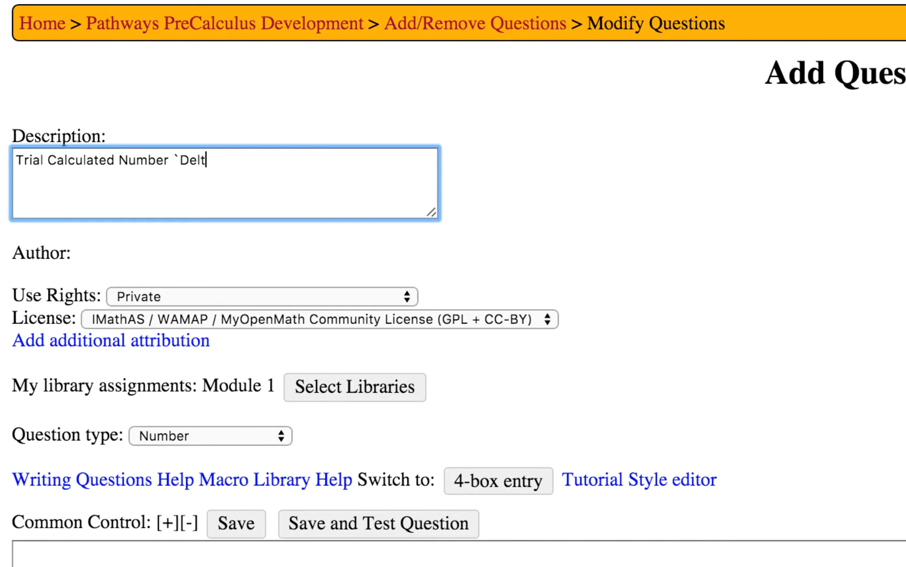
{"action": "type", "text": "a x = 5`"}
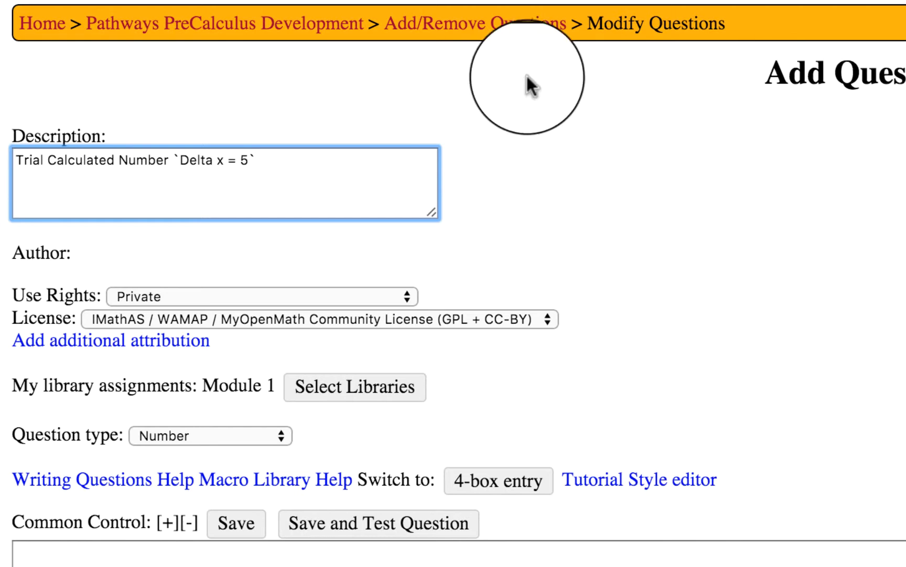
{"action": "left_click_drag", "start_coordinate": [256, 160], "coordinate": [174, 159]}
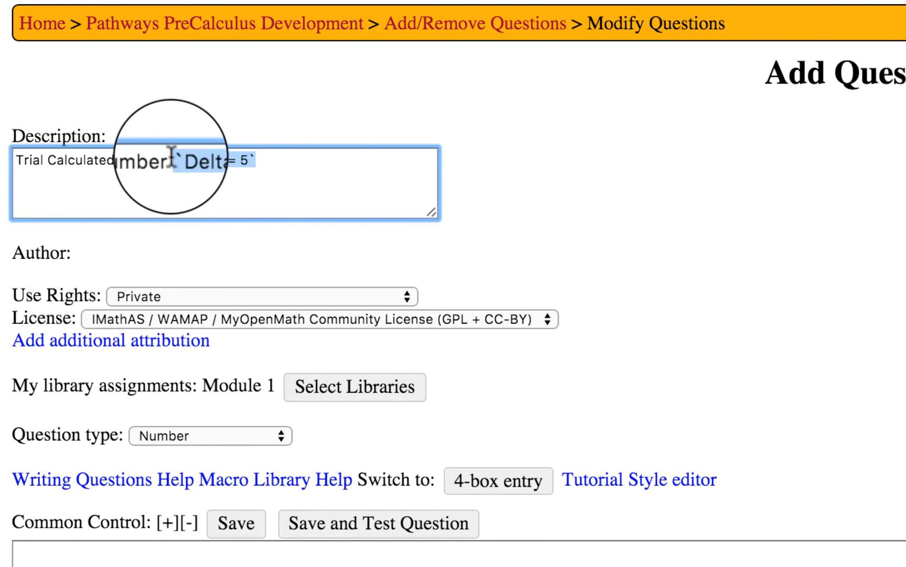
{"action": "scroll", "coordinate": [717, 232], "scroll_direction": "down", "scroll_amount": 3}
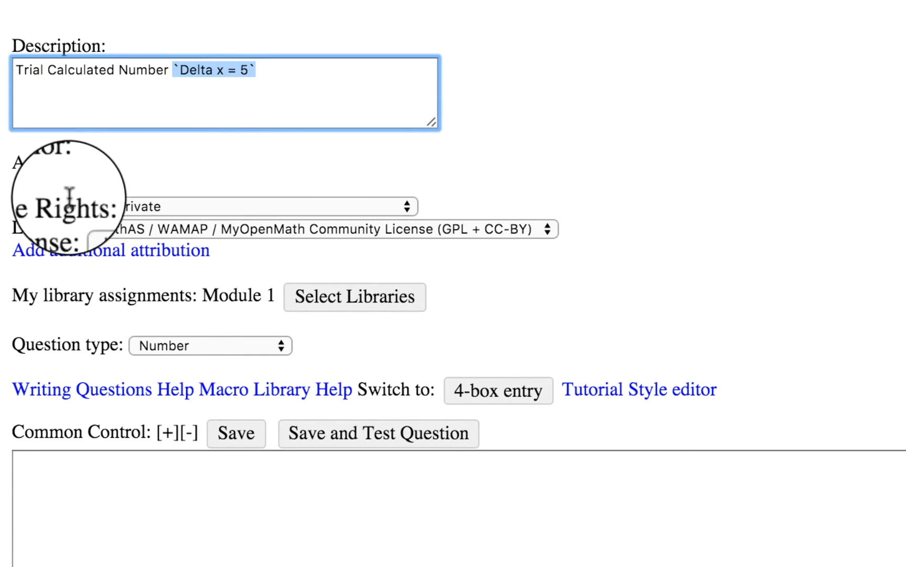
Set the question's use rights to Allow use by all.
{"action": "left_click_drag", "start_coordinate": [8, 202], "coordinate": [103, 199]}
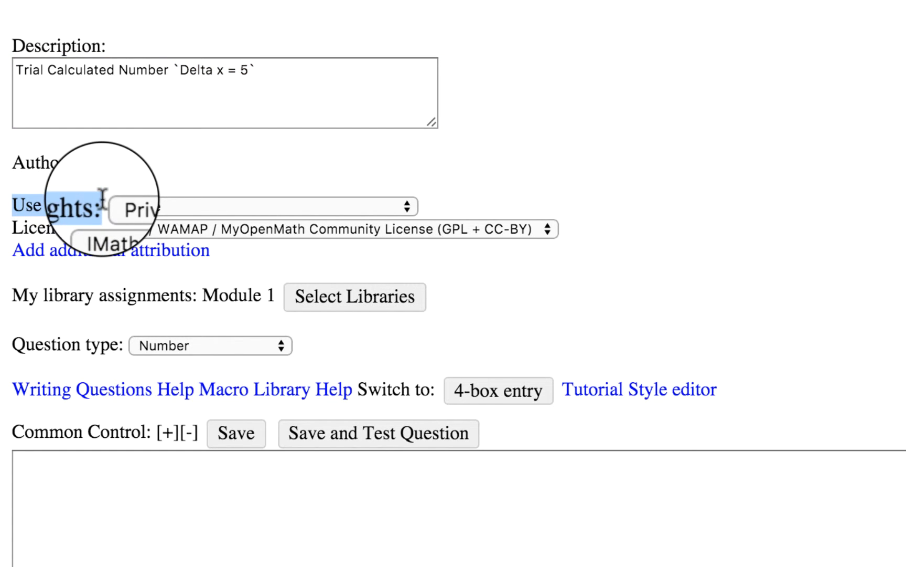
{"action": "left_click", "coordinate": [132, 207]}
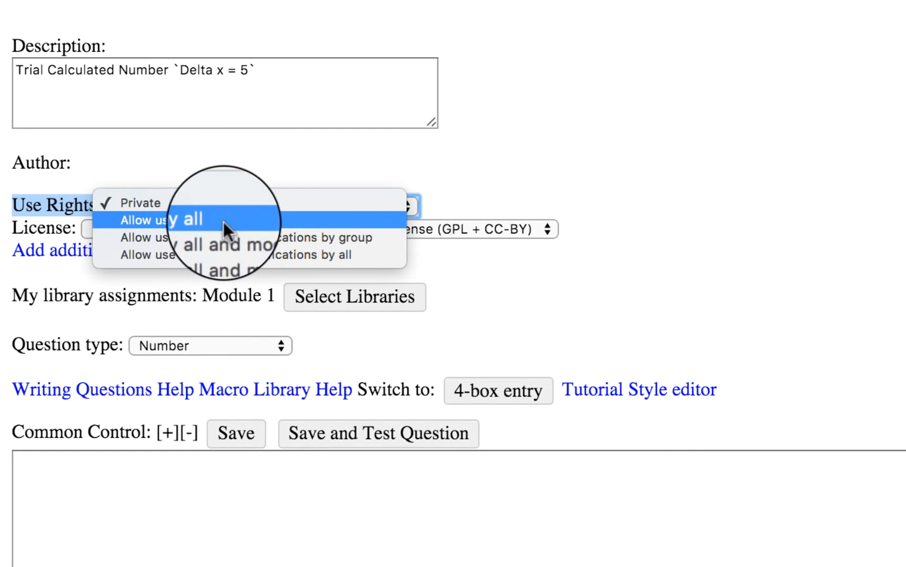
{"action": "left_click", "coordinate": [260, 220]}
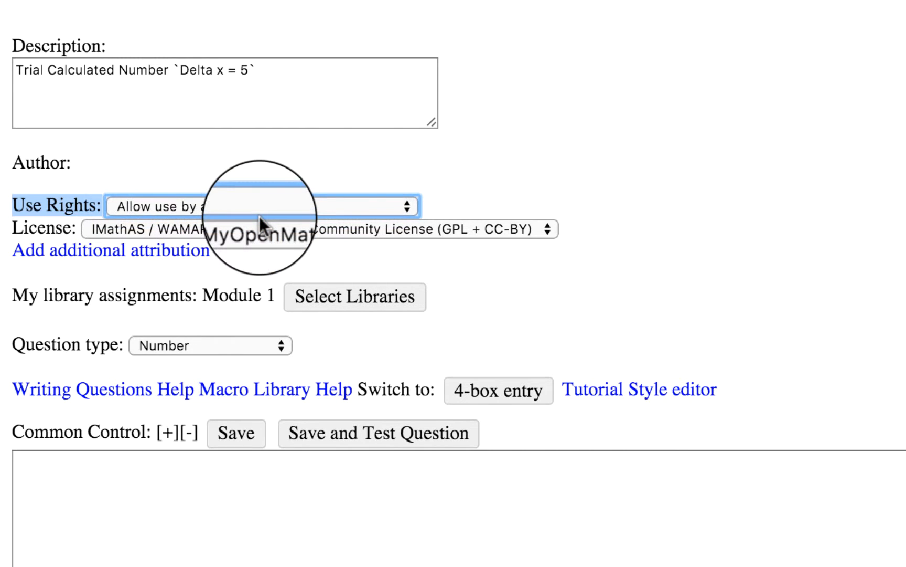
{"action": "left_click", "coordinate": [252, 255]}
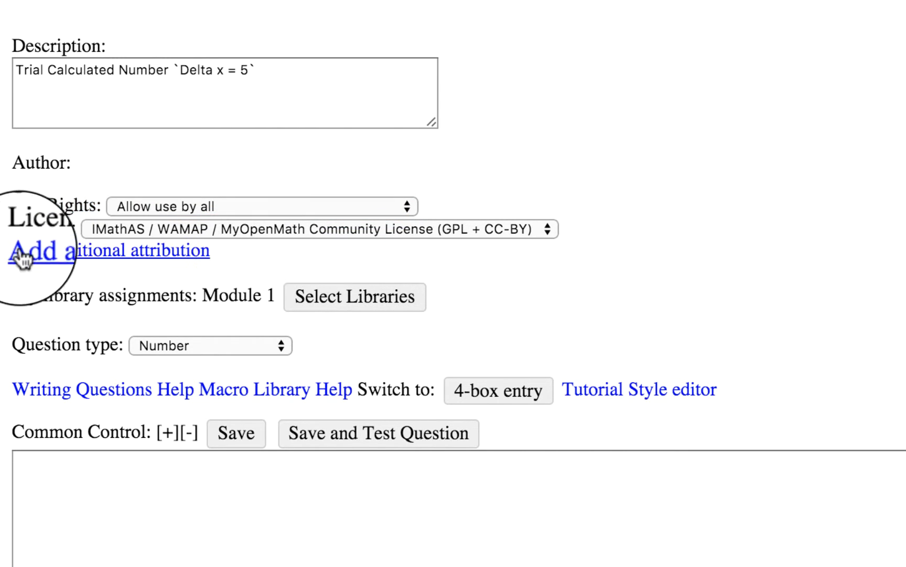
Set the question's license to Copyrighted.
{"action": "left_click_drag", "start_coordinate": [10, 227], "coordinate": [75, 226]}
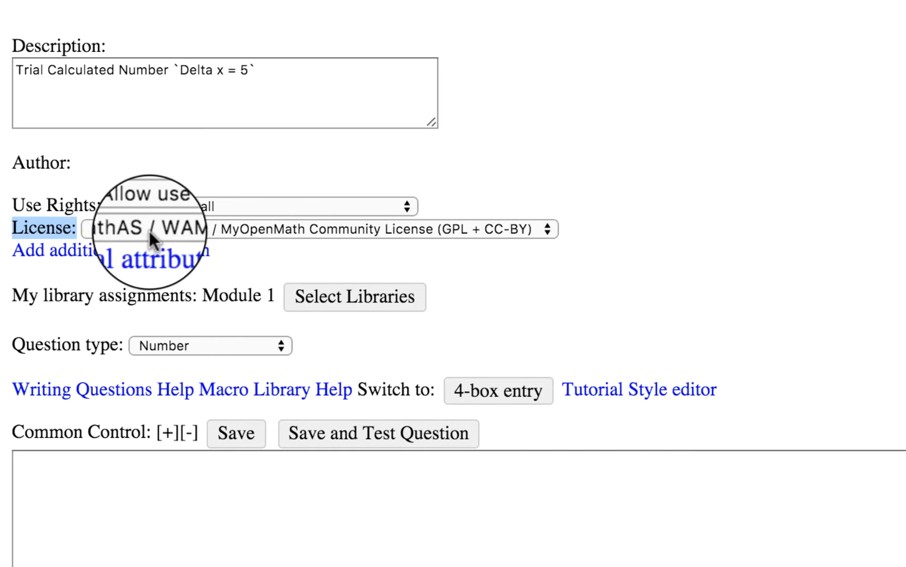
{"action": "left_click", "coordinate": [251, 229]}
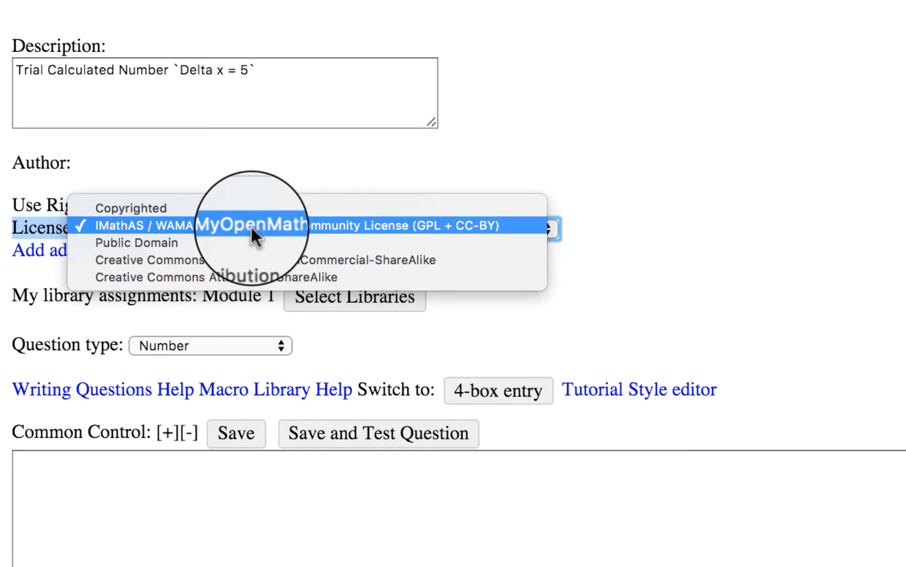
{"action": "left_click", "coordinate": [202, 208]}
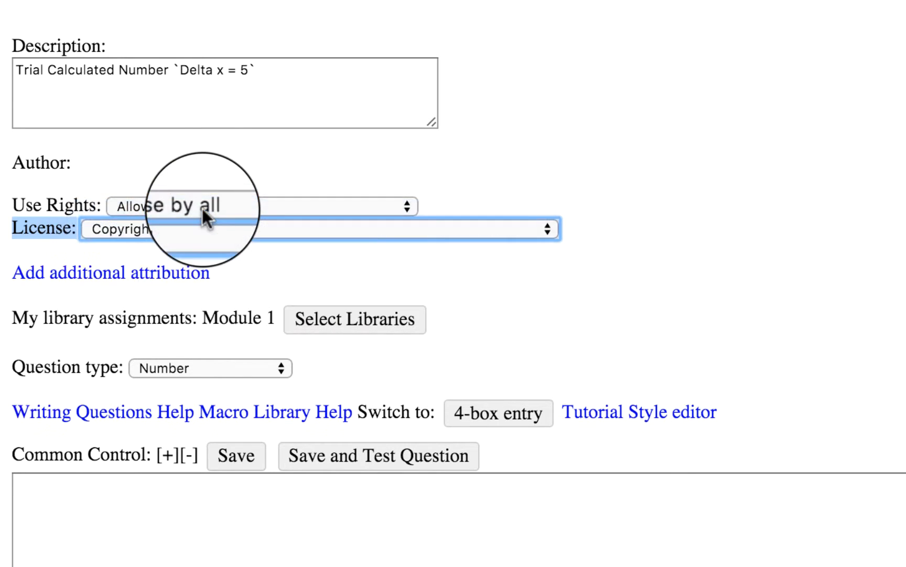
Add an additional attribution reading "Written by" followed by the question author's full name.
{"action": "left_click", "coordinate": [157, 277]}
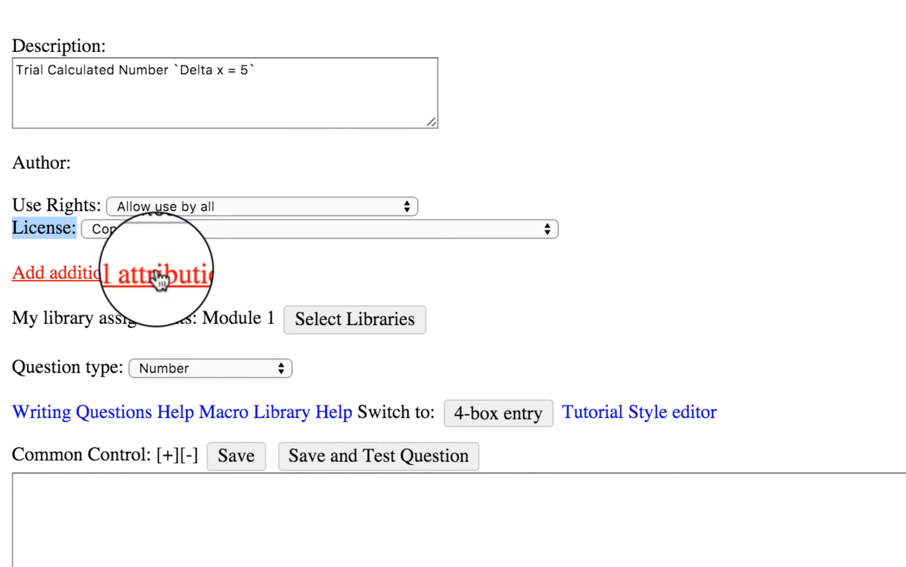
{"action": "left_click", "coordinate": [267, 278]}
{"action": "type", "text": "Wr"}
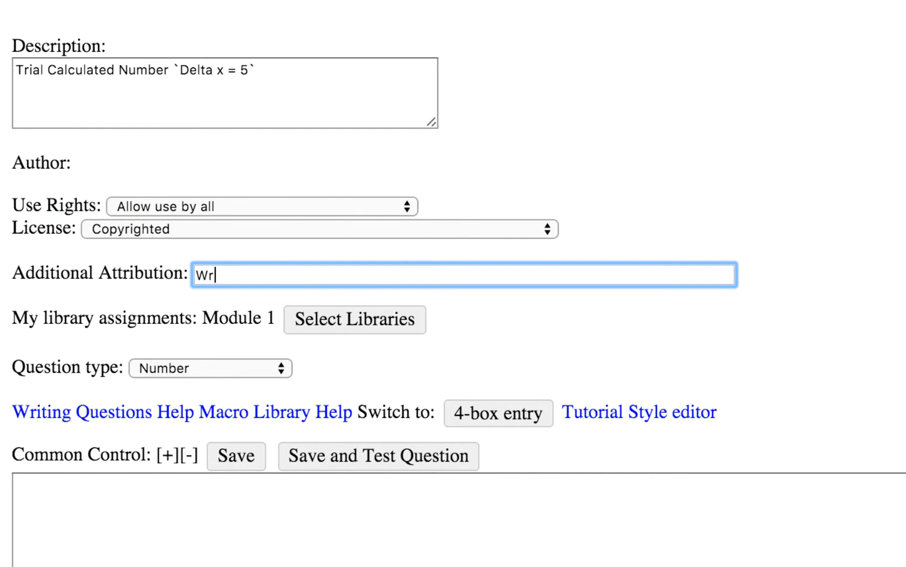
{"action": "type", "text": "itten by Grant Sander"}
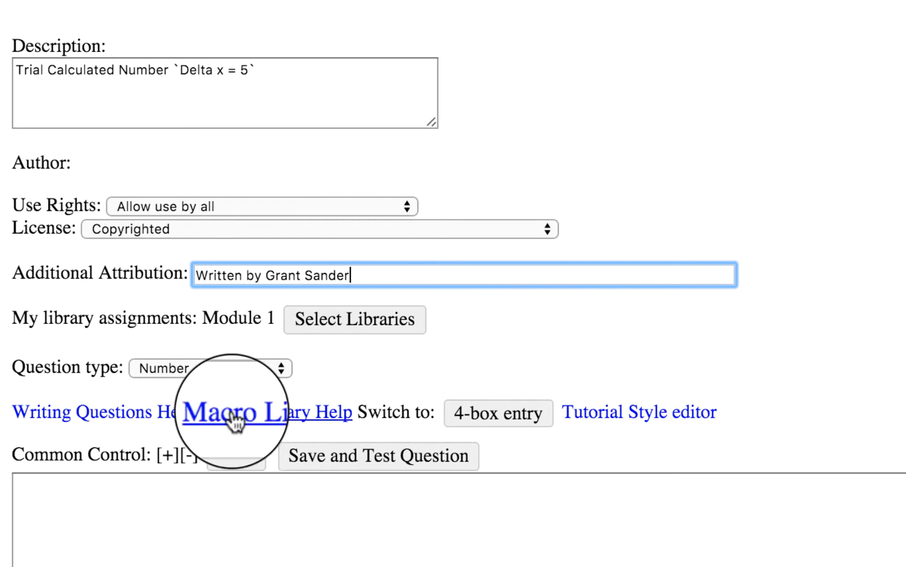
{"action": "left_click", "coordinate": [365, 355]}
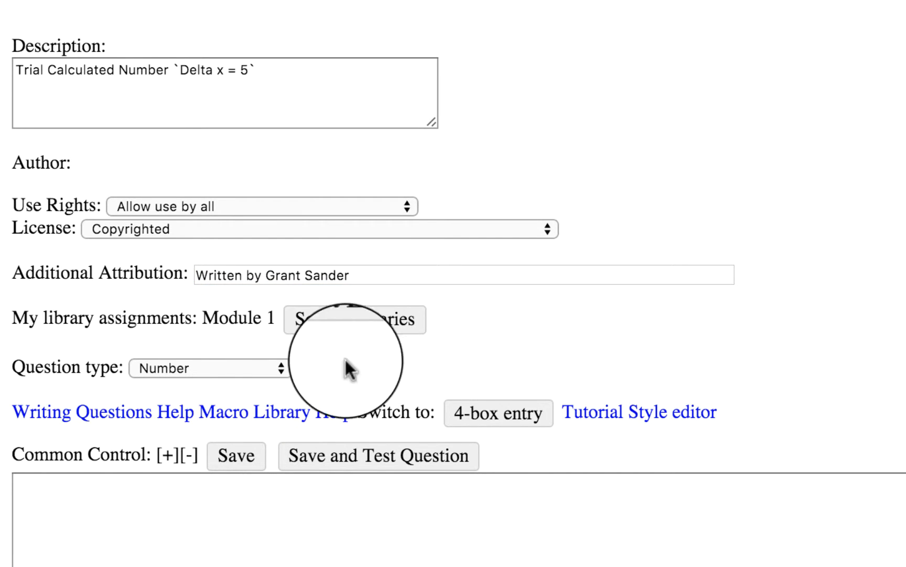
Keep the Module 1 library assignment and set the question type to Calculated Number.
{"action": "left_click_drag", "start_coordinate": [13, 318], "coordinate": [198, 306]}
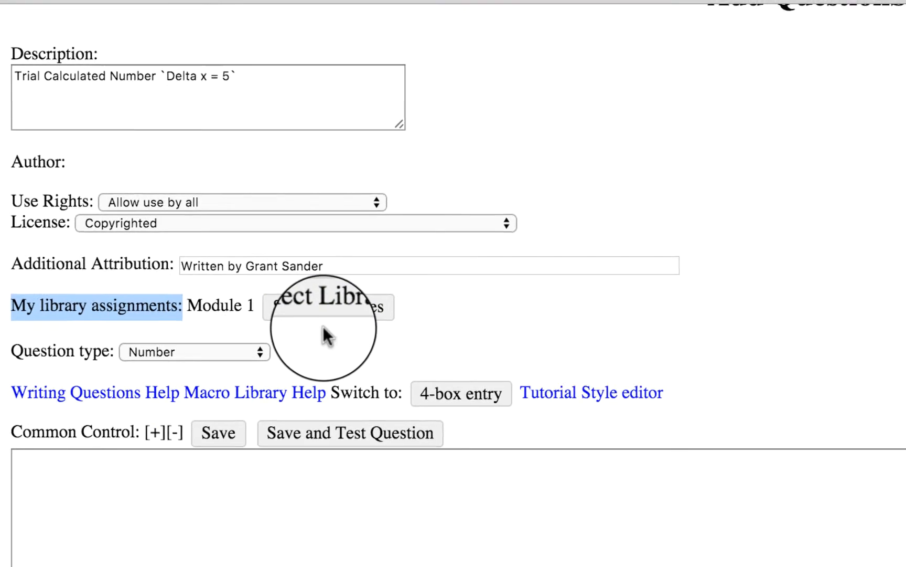
{"action": "left_click", "coordinate": [350, 341]}
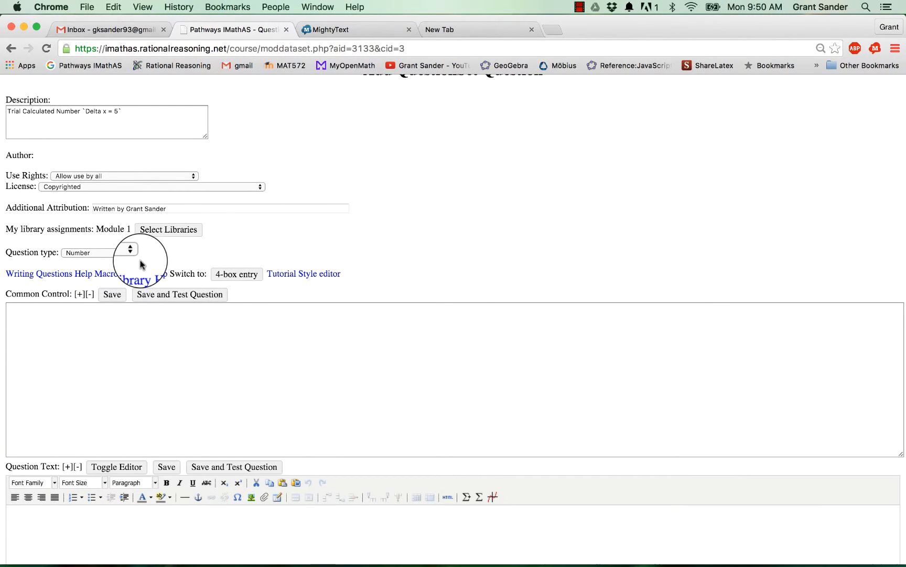
{"action": "scroll", "coordinate": [140, 261], "scroll_direction": "down", "scroll_amount": 1}
{"action": "left_click_drag", "start_coordinate": [8, 223], "coordinate": [75, 222]}
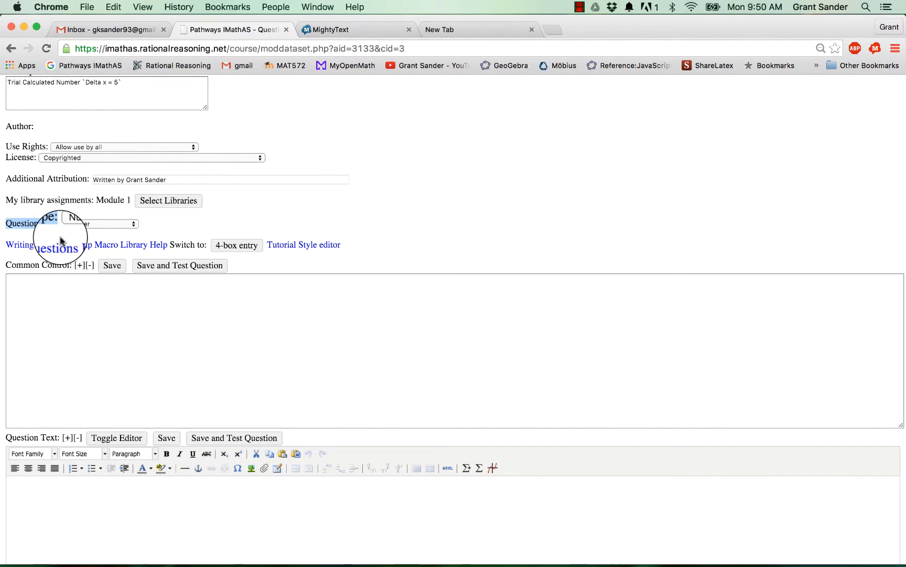
{"action": "left_click", "coordinate": [126, 225]}
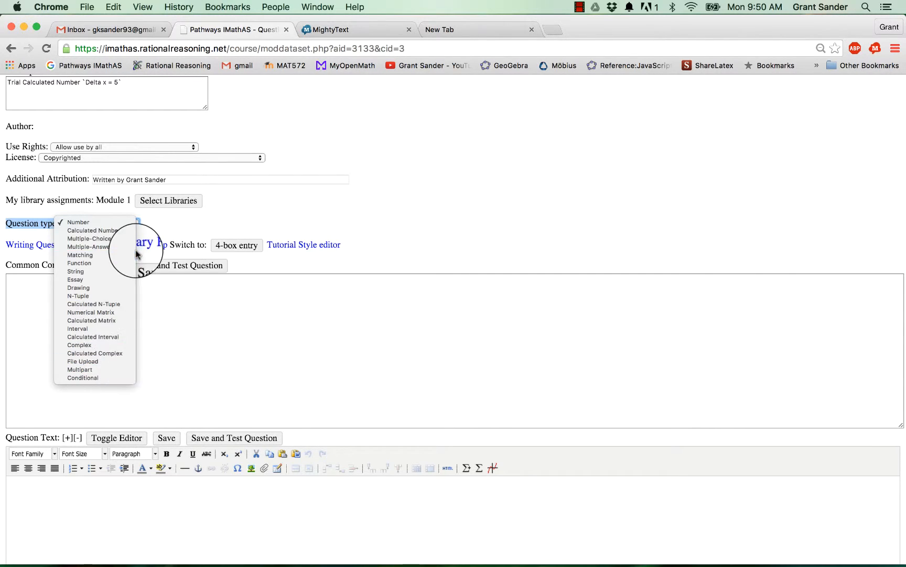
{"action": "left_click", "coordinate": [109, 229]}
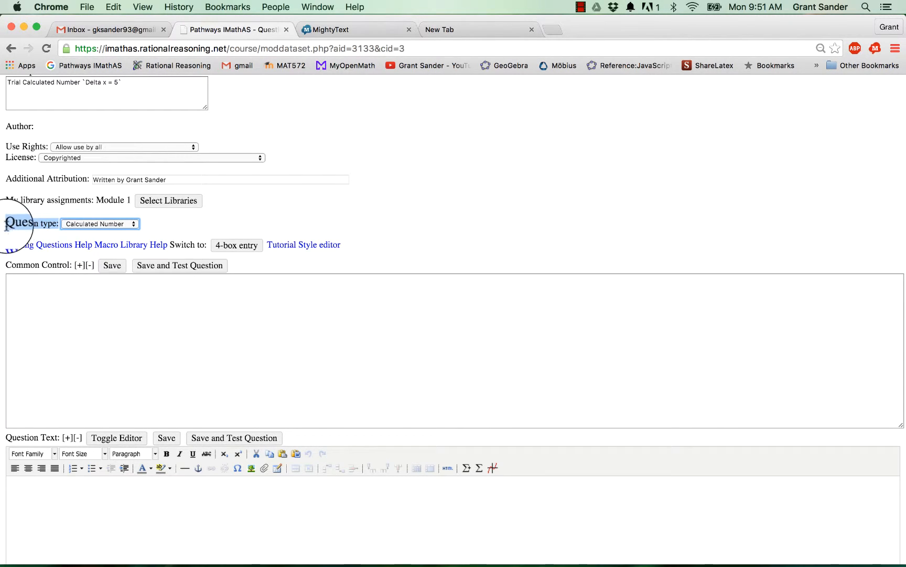
{"action": "left_click_drag", "start_coordinate": [7, 223], "coordinate": [113, 231]}
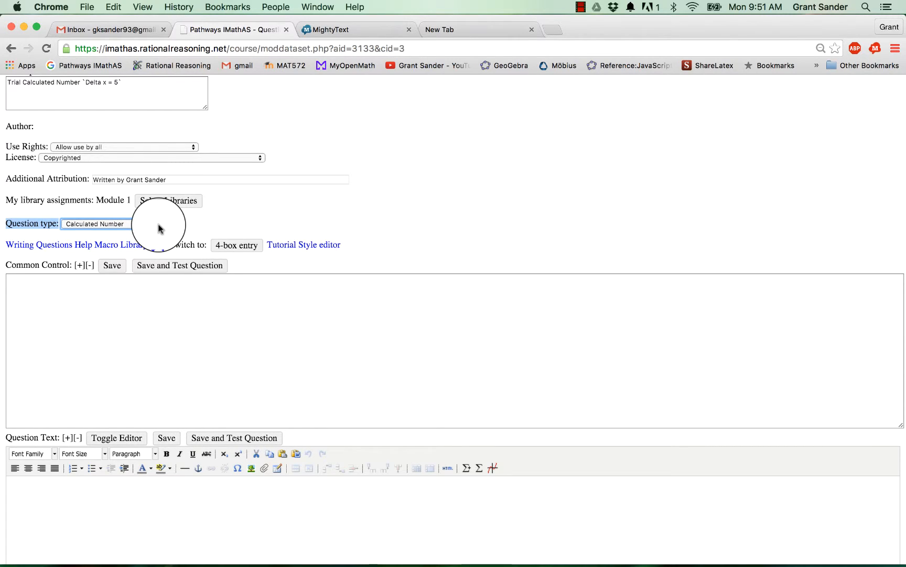
Switch the empty question text to plain source editing and back to the formatted editor.
{"action": "left_click", "coordinate": [115, 312]}
{"action": "scroll", "coordinate": [114, 313], "scroll_direction": "down", "scroll_amount": 3}
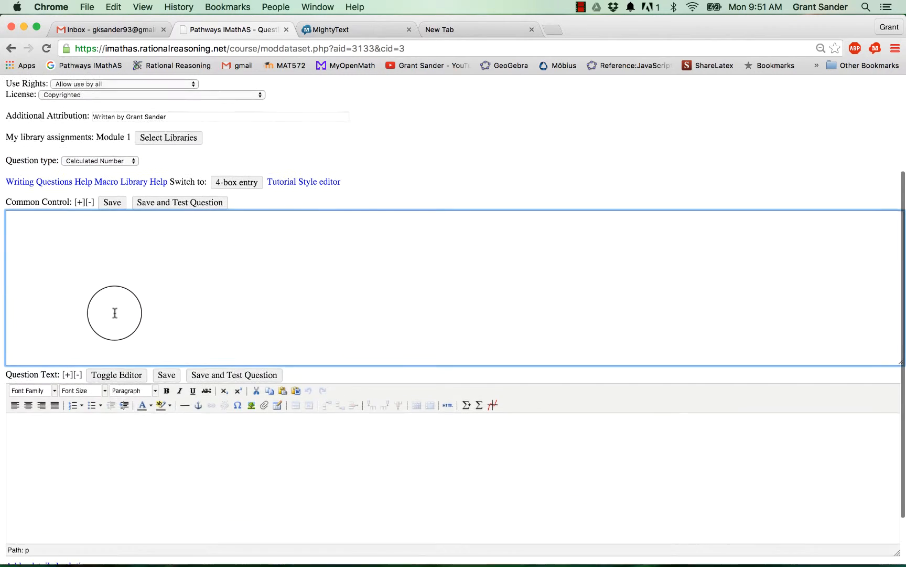
{"action": "scroll", "coordinate": [115, 313], "scroll_direction": "down", "scroll_amount": 1}
{"action": "scroll", "coordinate": [115, 313], "scroll_direction": "down", "scroll_amount": 1}
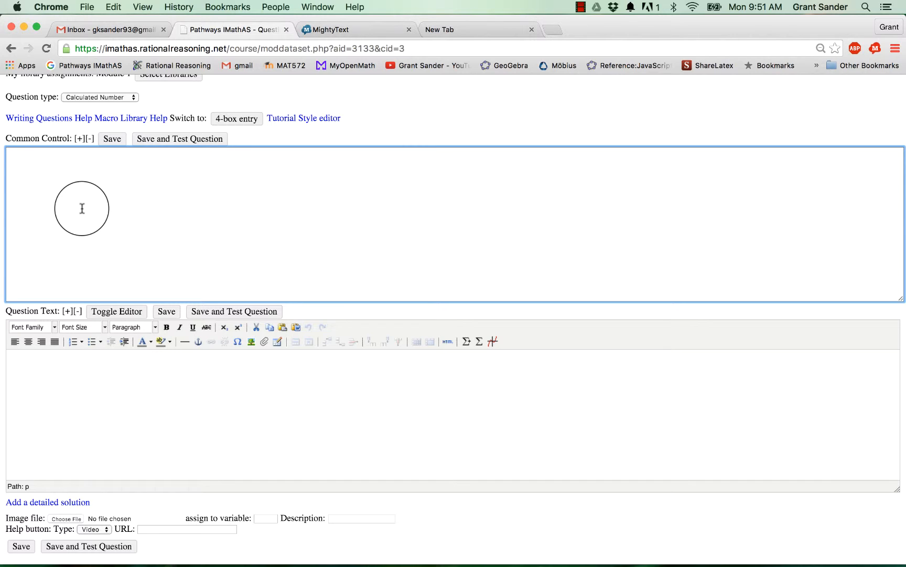
{"action": "left_click", "coordinate": [37, 370]}
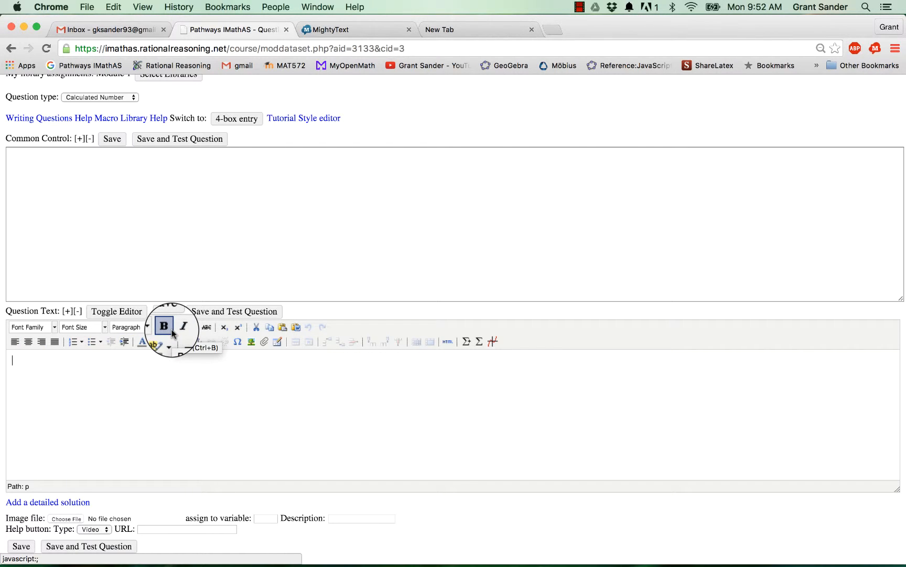
{"action": "left_click", "coordinate": [135, 313]}
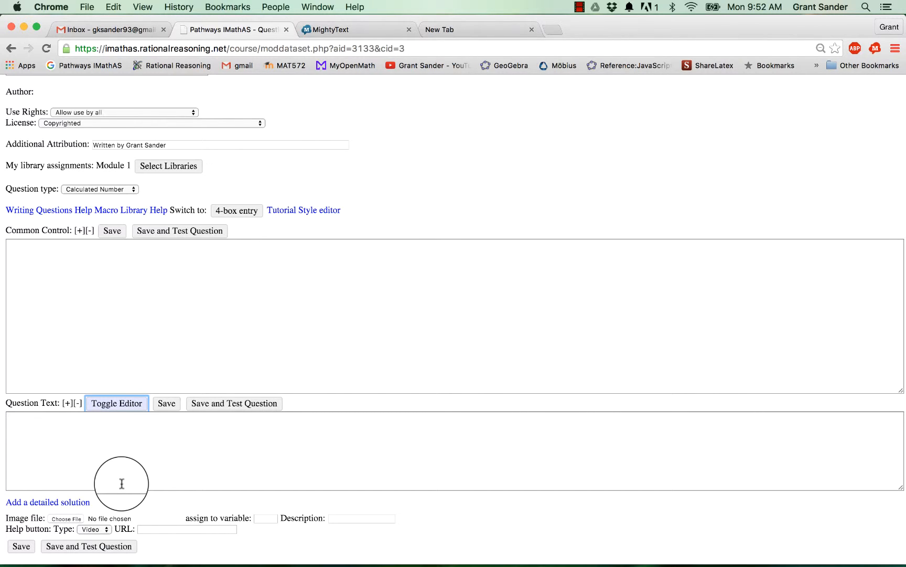
{"action": "left_click", "coordinate": [115, 436]}
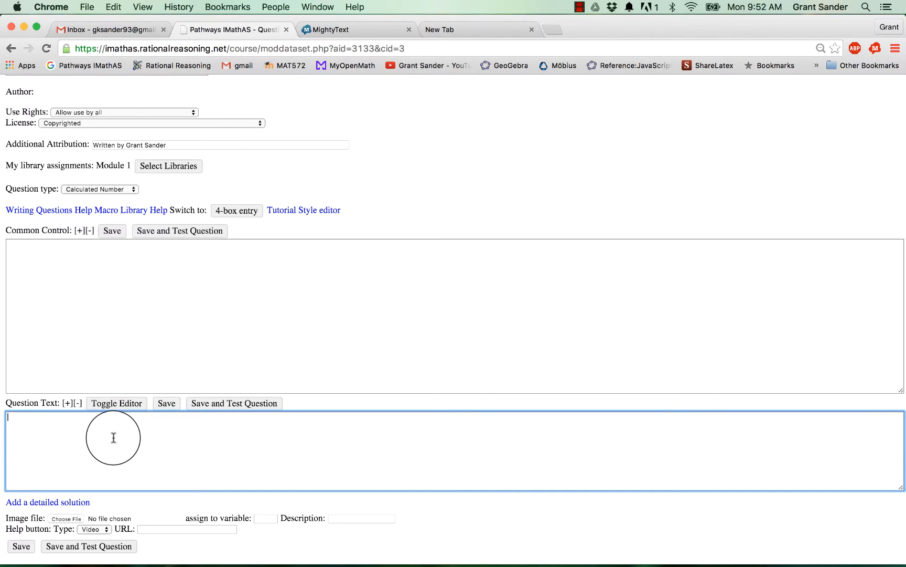
{"action": "left_click", "coordinate": [122, 409]}
{"action": "scroll", "coordinate": [121, 405], "scroll_direction": "down", "scroll_amount": 3}
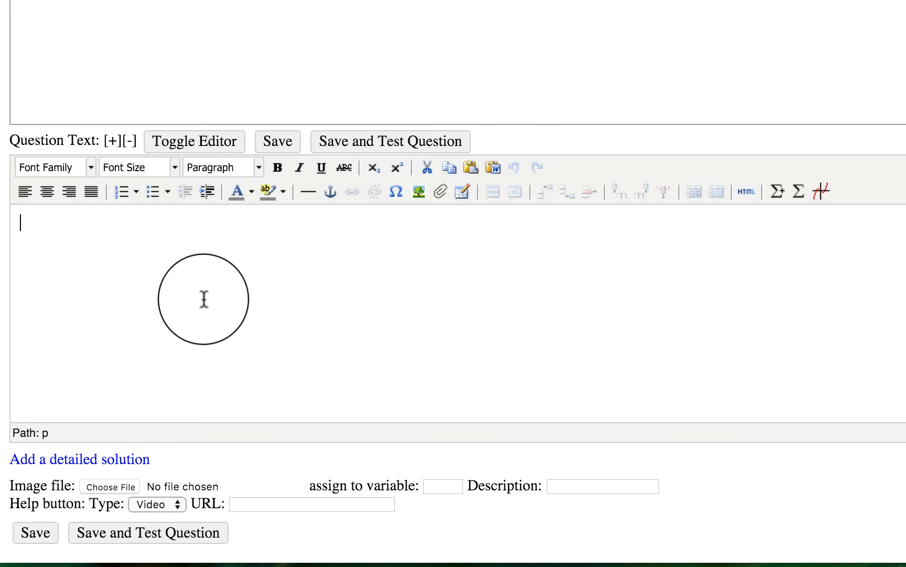
Begin the question text with "Suppose the value of `x`", entering x as a math expression.
{"action": "left_click", "coordinate": [204, 299]}
{"action": "type", "text": "Su"}
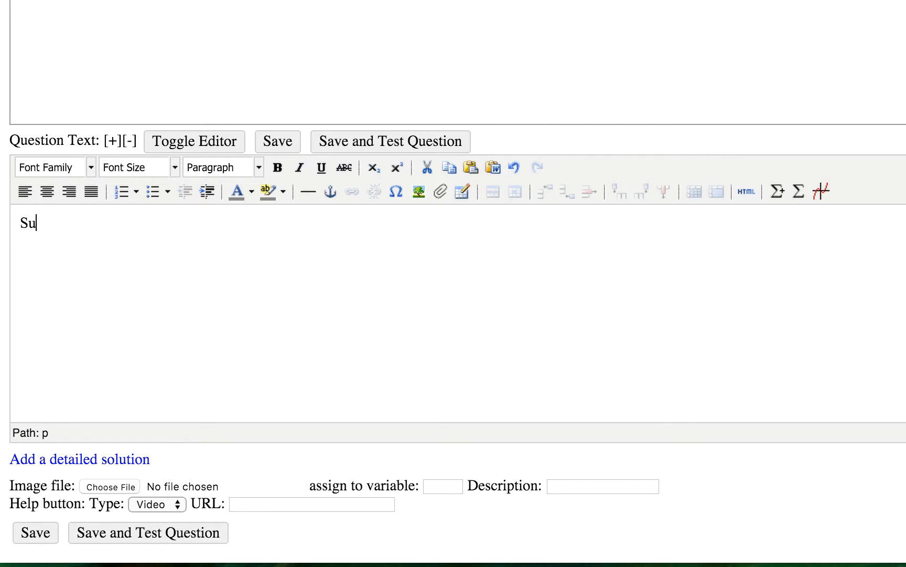
{"action": "type", "text": "ppose the value of"}
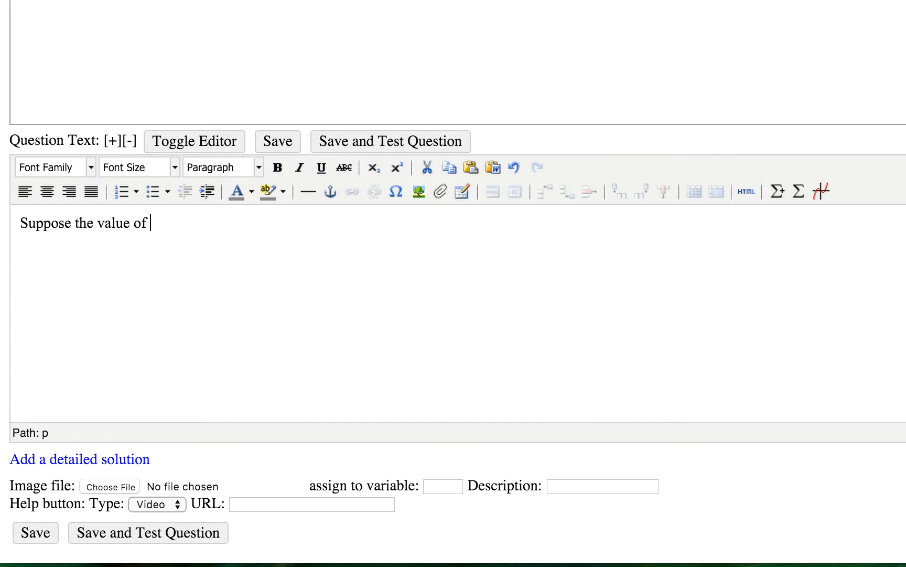
{"action": "type", "text": "``"}
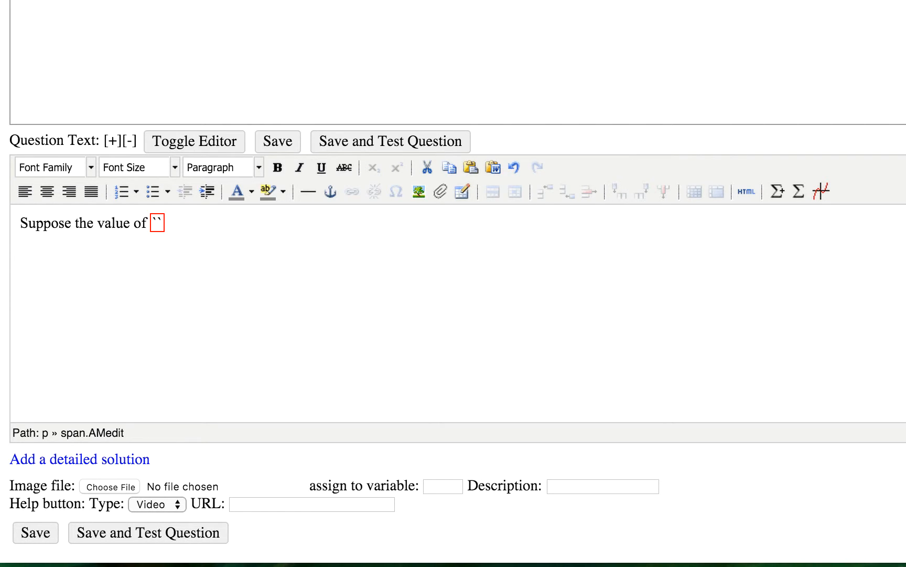
{"action": "type", "text": "x"}
{"action": "key", "text": "Right"}
{"action": "key", "text": "Right"}
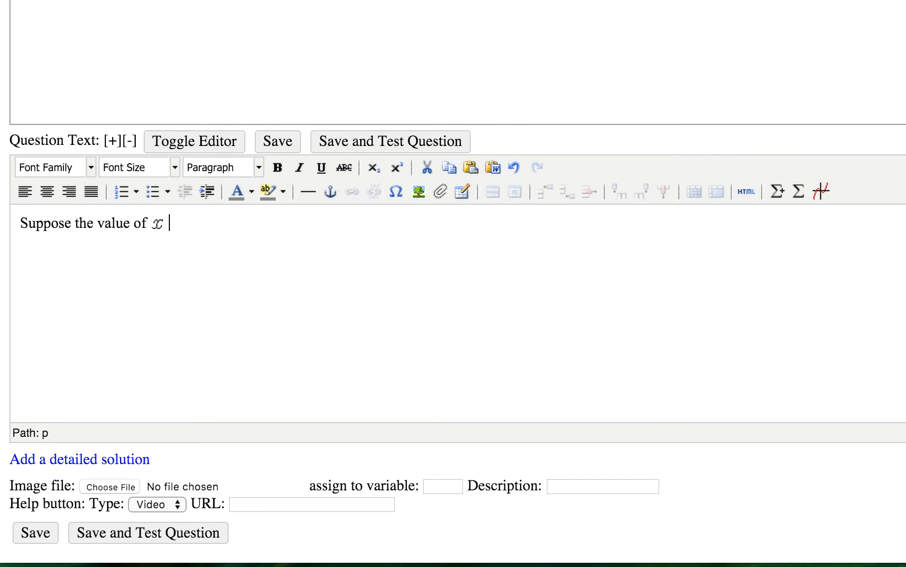
Continue the sentence with "changes from `x_i = 2` to `x_f=7`", entering both equations as math expressions.
{"action": "type", "text": "changes from `"}
{"action": "type", "text": "x_"}
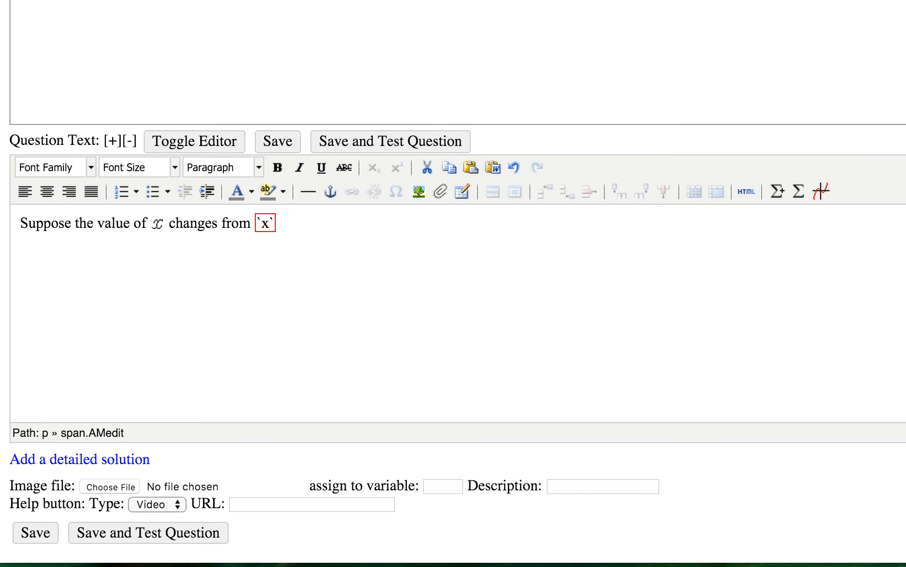
{"action": "type", "text": "0"}
{"action": "key", "text": "BackSpace"}
{"action": "type", "text": "i = 2"}
{"action": "key", "text": "Right"}
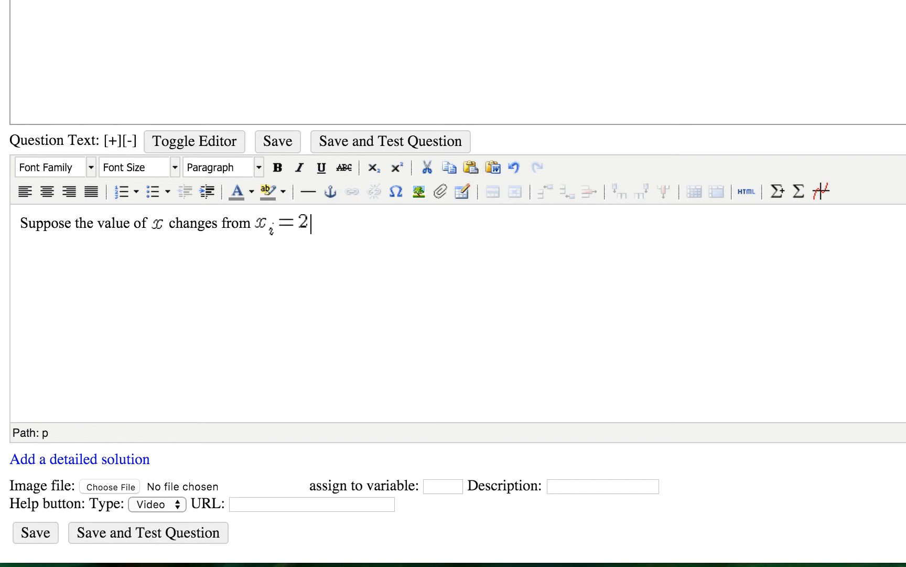
{"action": "type", "text": "to `x_f=7"}
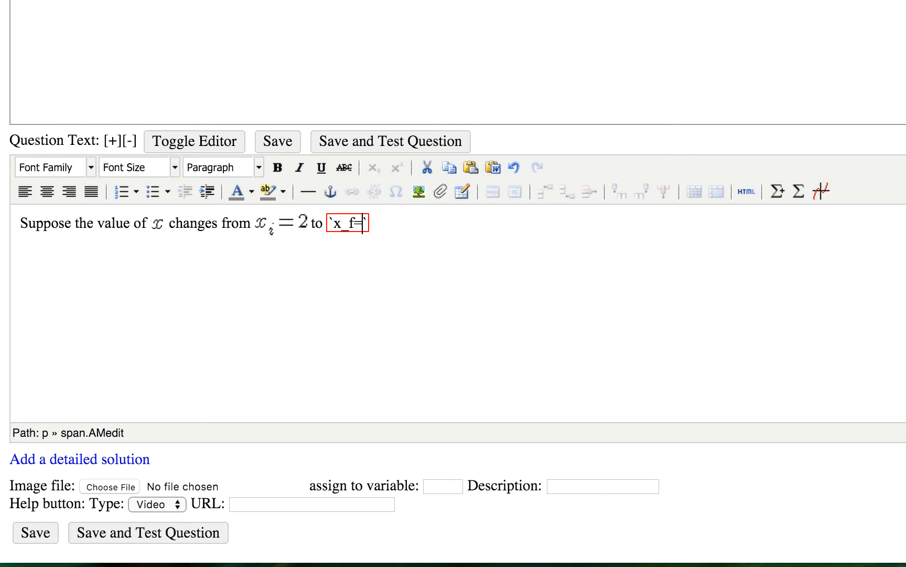
{"action": "key", "text": "Right"}
End the sentence and add "What is the corresponding change in the value of `x`?" with x as math.
{"action": "type", "text": ". W"}
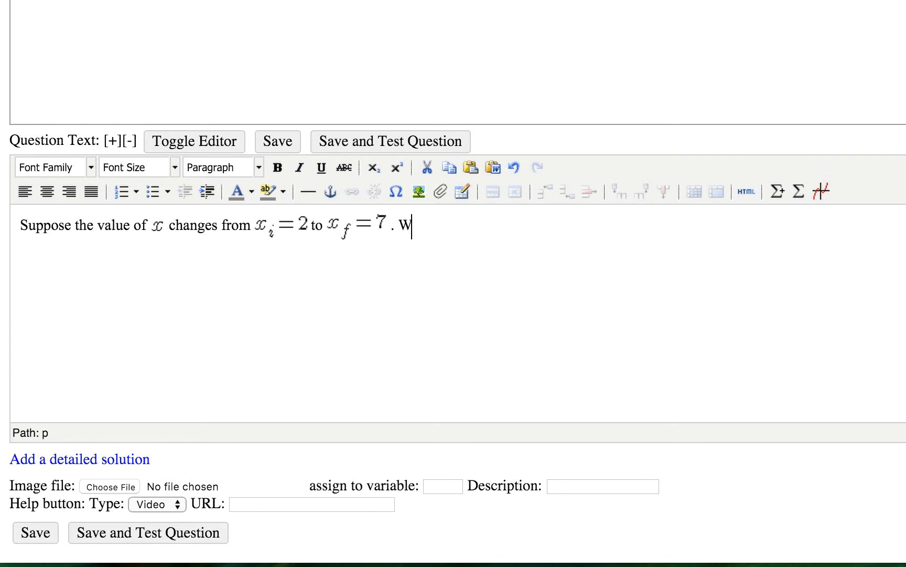
{"action": "type", "text": "hat is the correspond"}
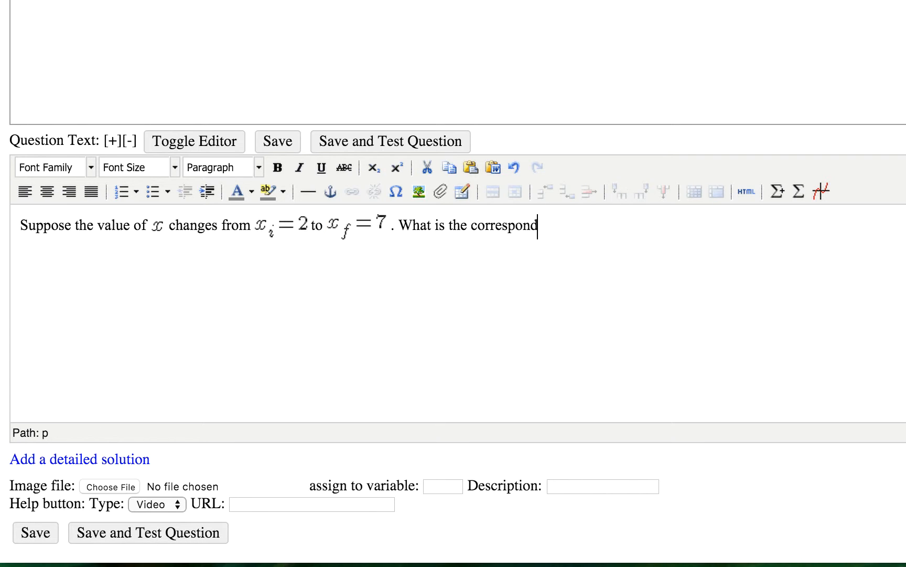
{"action": "type", "text": "ing change in the value of"}
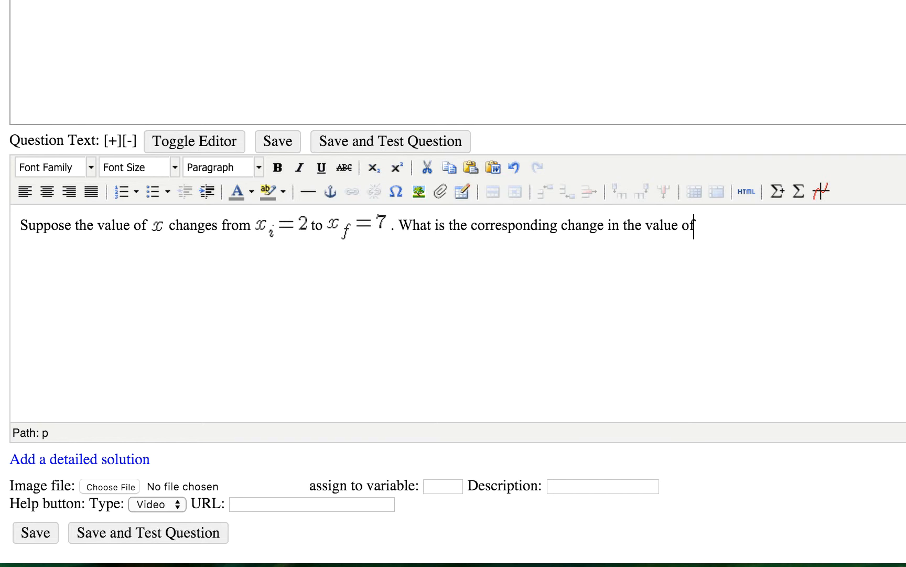
{"action": "type", "text": " `x`"}
{"action": "key", "text": "Right"}
{"action": "type", "text": "?"}
Add the math expression `Delta x=` in a new paragraph below the question.
{"action": "key", "text": "Return"}
{"action": "type", "text": "`"}
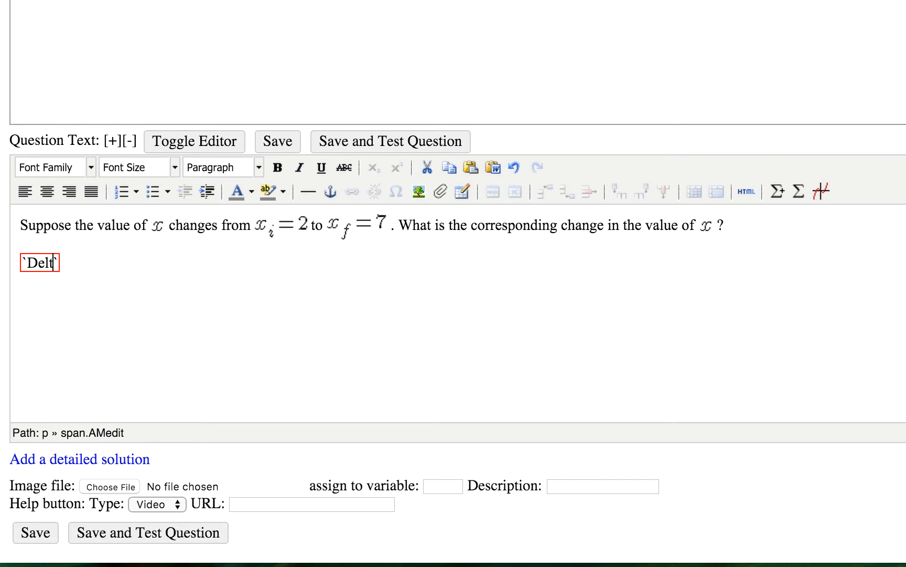
{"action": "type", "text": "Delta x="}
{"action": "key", "text": "Right"}
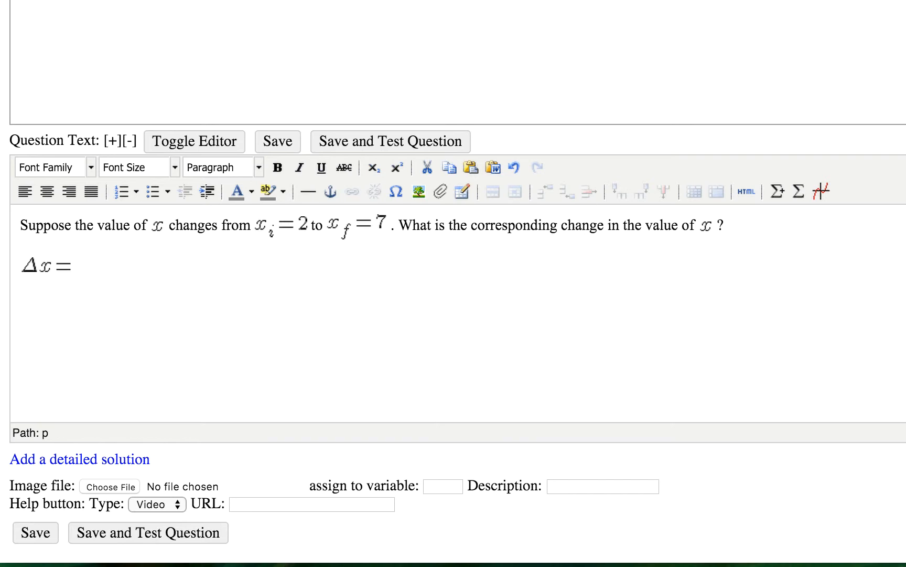
Append `$answerbox` after the Delta x expression, save and test the question, and close the test preview.
{"action": "type", "text": "$answerbox"}
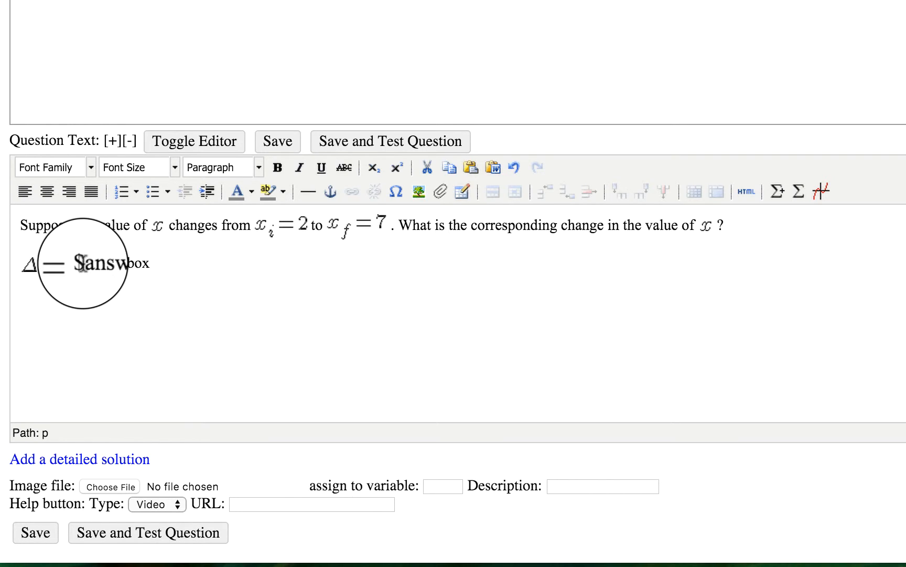
{"action": "left_click_drag", "start_coordinate": [76, 262], "coordinate": [151, 260]}
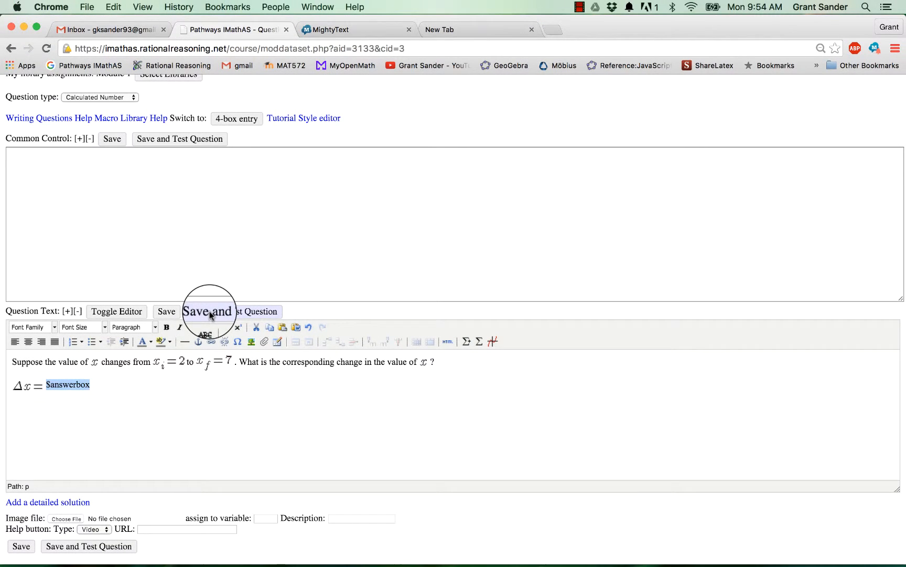
{"action": "left_click", "coordinate": [210, 313]}
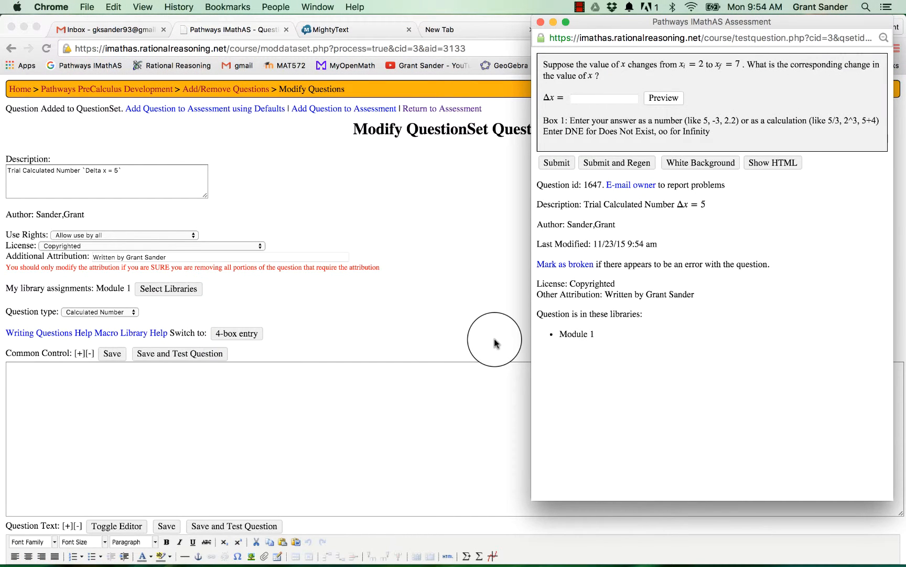
{"action": "left_click_drag", "start_coordinate": [609, 27], "coordinate": [456, 33]}
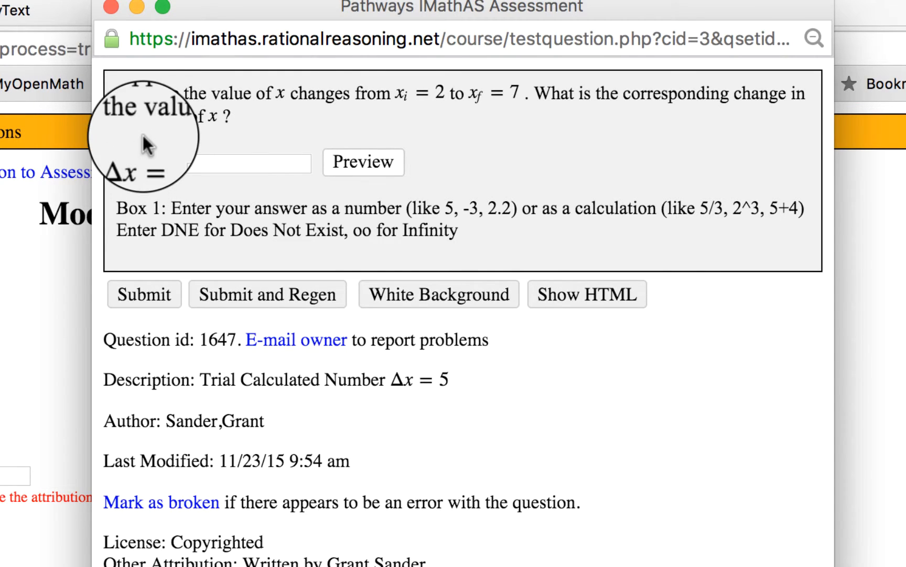
{"action": "left_click", "coordinate": [107, 9]}
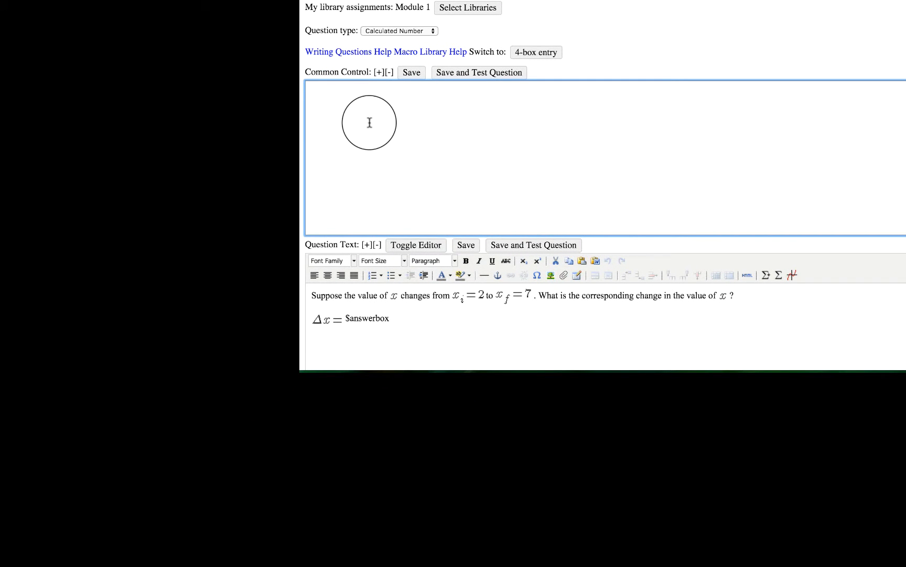
Define the answer in the Common Control code as `$answer = 7-2`, and save and test the question.
{"action": "type", "text": "$answer"}
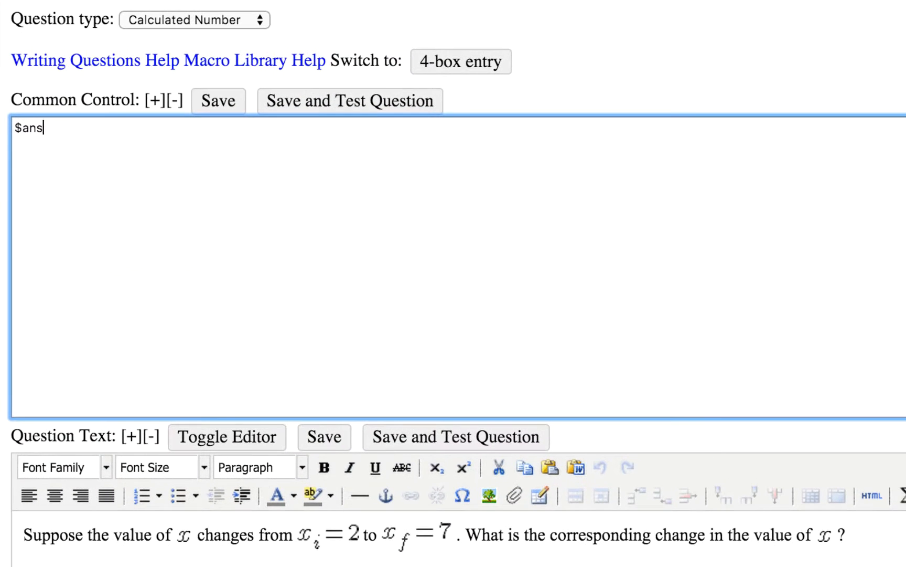
{"action": "type", "text": " ="}
{"action": "type", "text": "7-2"}
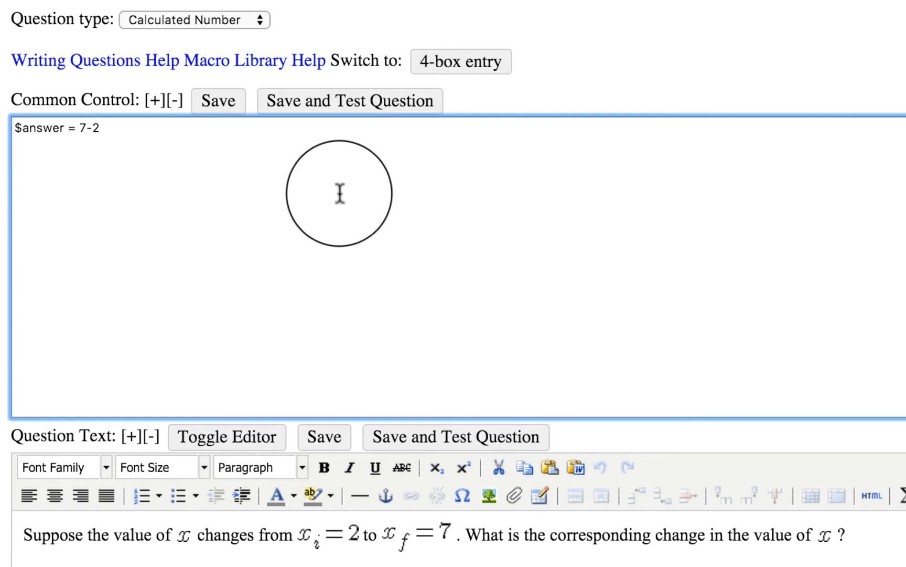
{"action": "left_click", "coordinate": [288, 184]}
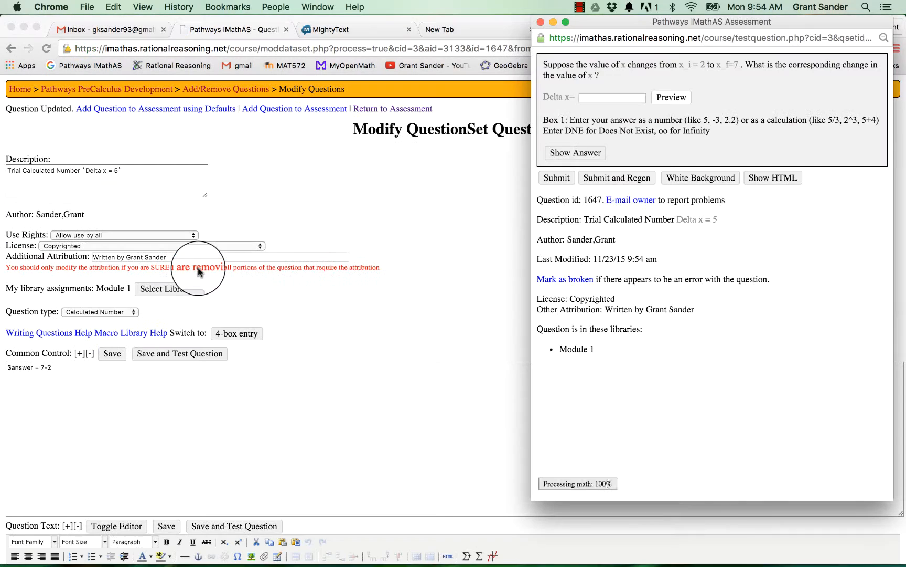
Submit 7-2 as a test answer for the change in x, reveal the correct answer, and close the preview.
{"action": "left_click", "coordinate": [604, 98]}
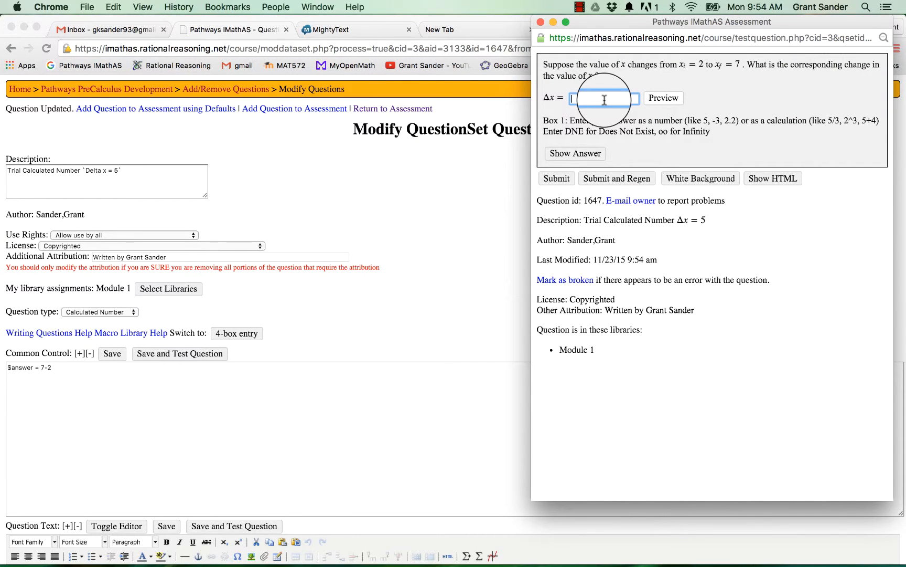
{"action": "type", "text": "7-2"}
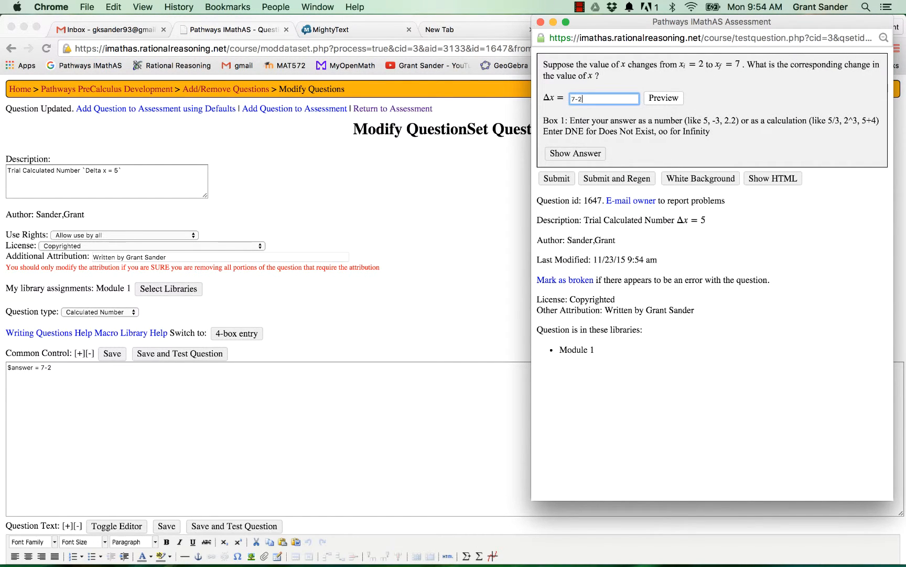
{"action": "left_click", "coordinate": [559, 178]}
{"action": "left_click_drag", "start_coordinate": [597, 122], "coordinate": [562, 122]}
{"action": "left_click", "coordinate": [600, 141]}
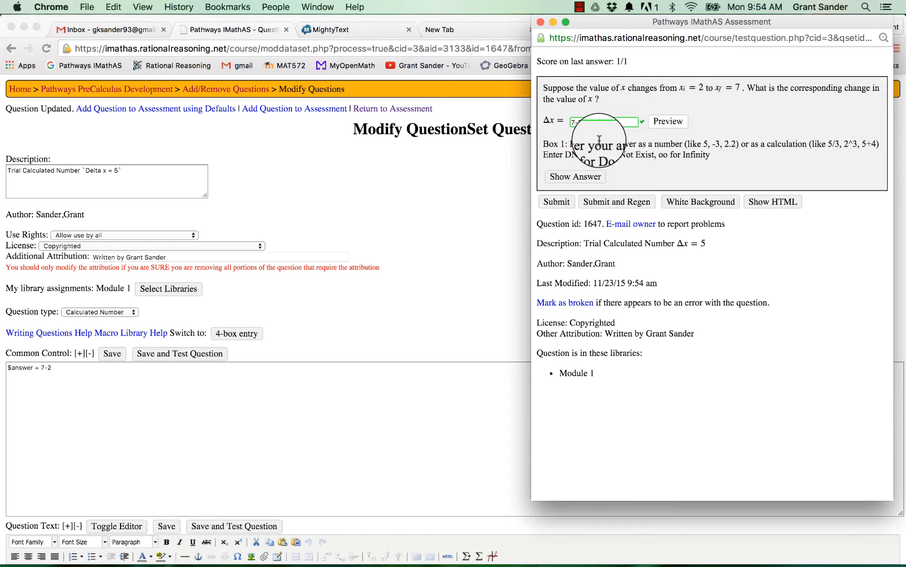
{"action": "left_click", "coordinate": [576, 178]}
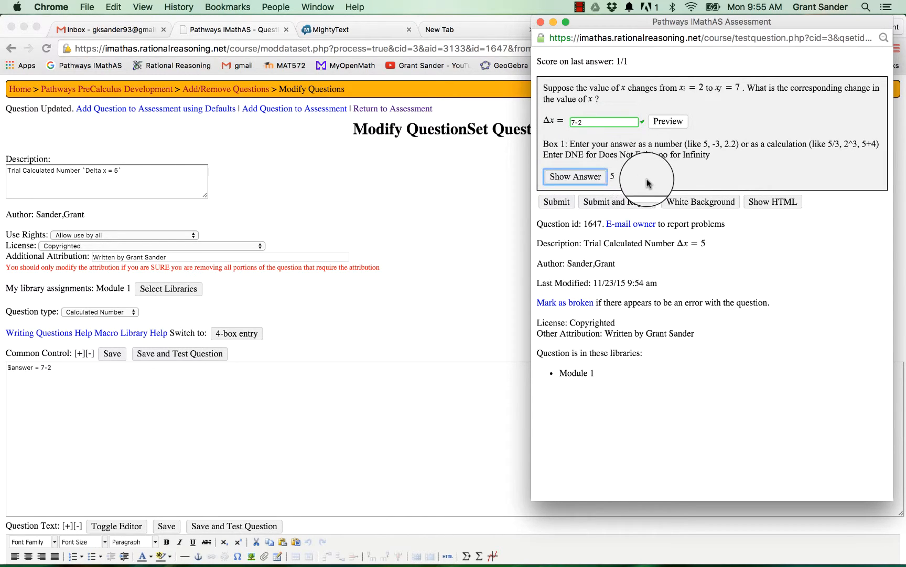
{"action": "left_click_drag", "start_coordinate": [647, 178], "coordinate": [607, 179]}
{"action": "left_click", "coordinate": [623, 170]}
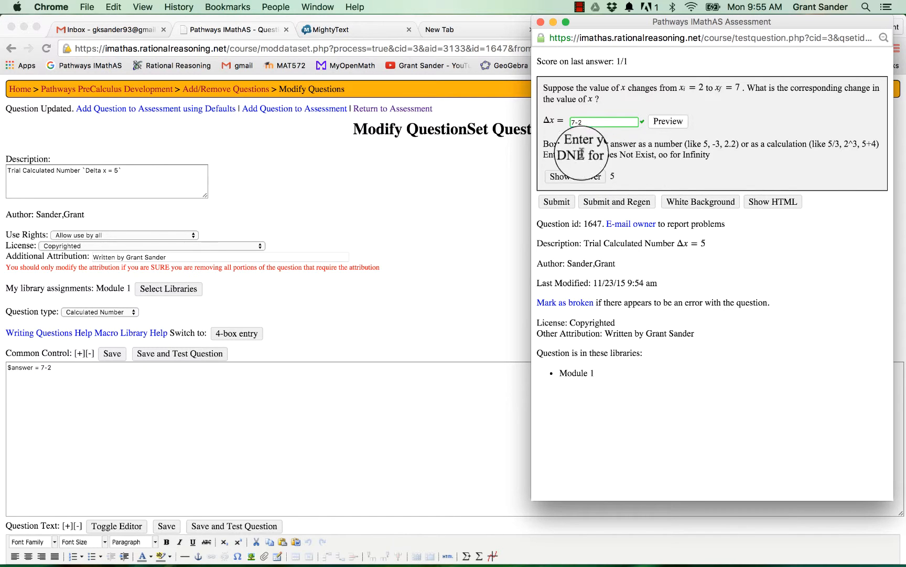
{"action": "left_click", "coordinate": [540, 22]}
Save the finished calculated number question and add it to the trial assessment using defaults.
{"action": "scroll", "coordinate": [375, 282], "scroll_direction": "down", "scroll_amount": 1}
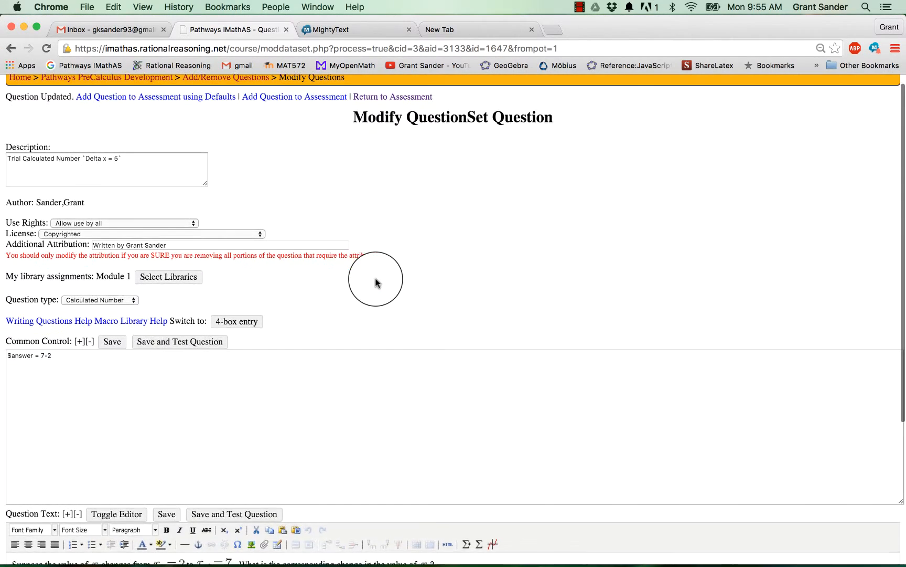
{"action": "scroll", "coordinate": [375, 282], "scroll_direction": "up", "scroll_amount": 1}
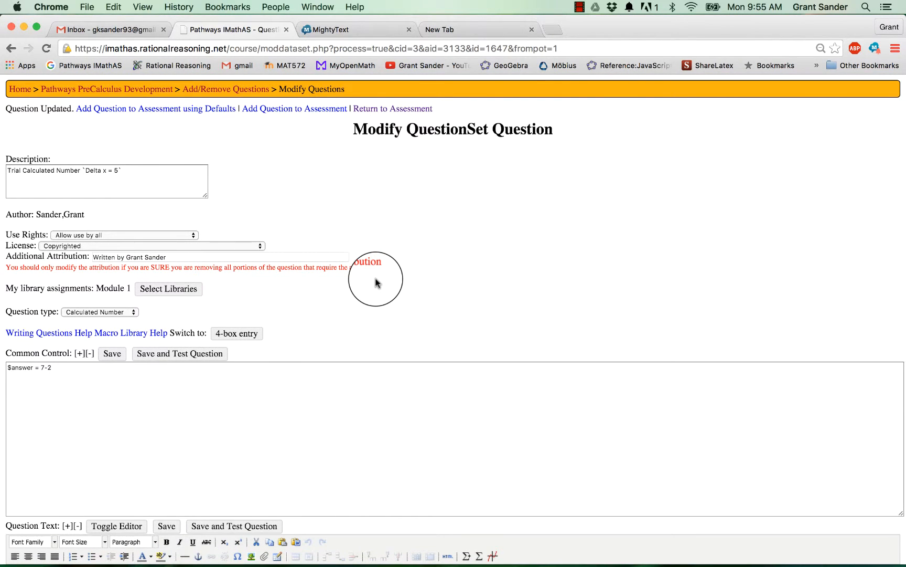
{"action": "scroll", "coordinate": [129, 509], "scroll_direction": "down", "scroll_amount": 5}
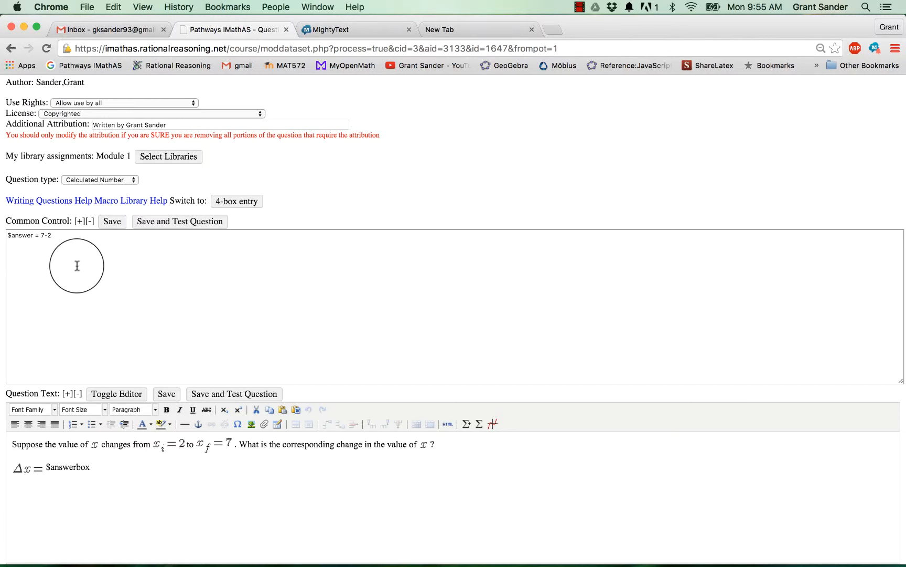
{"action": "scroll", "coordinate": [129, 265], "scroll_direction": "up", "scroll_amount": 4}
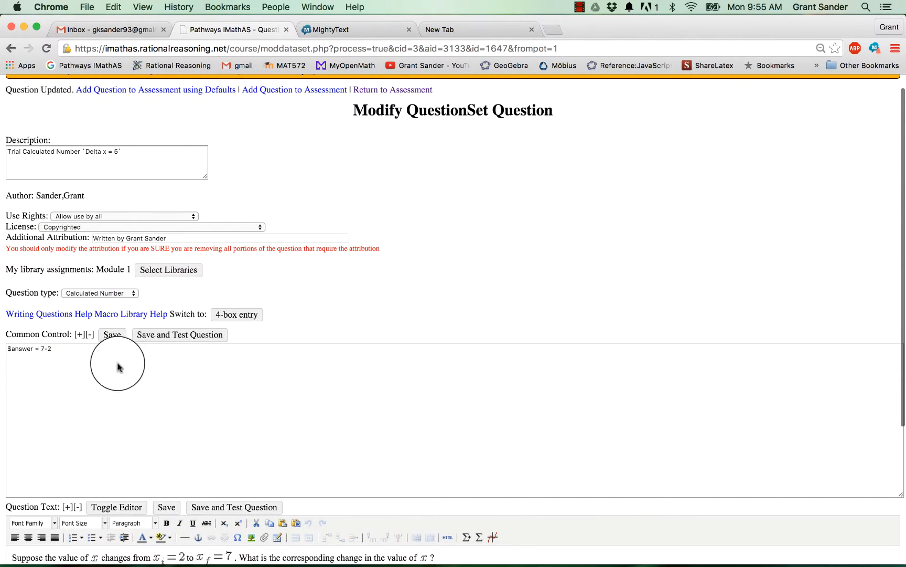
{"action": "left_click", "coordinate": [110, 336]}
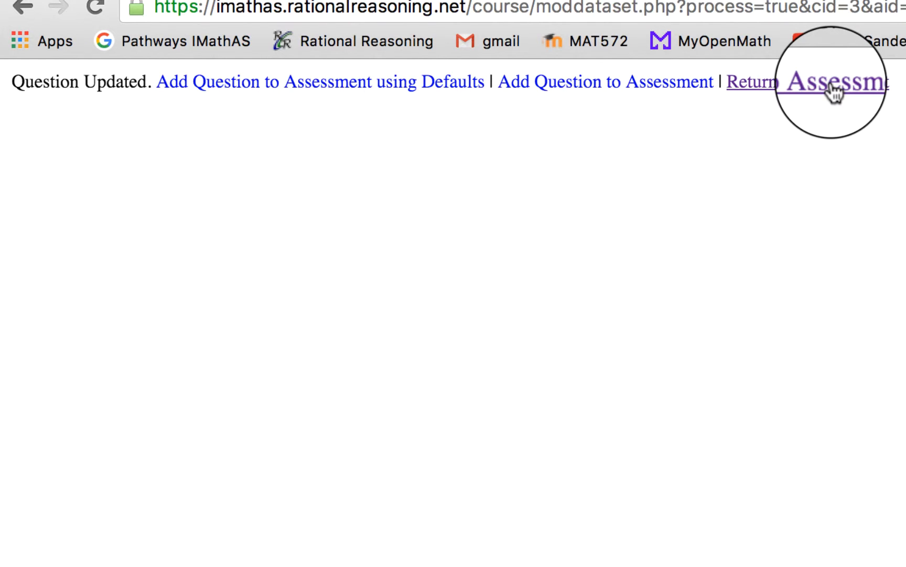
{"action": "left_click", "coordinate": [455, 96]}
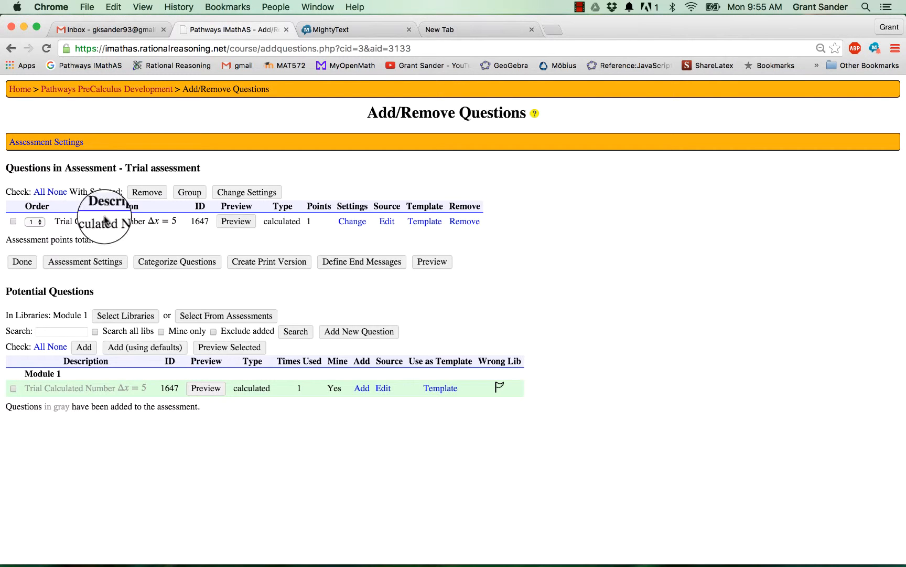
Preview the question listed in the trial assessment and close the preview.
{"action": "left_click", "coordinate": [236, 221]}
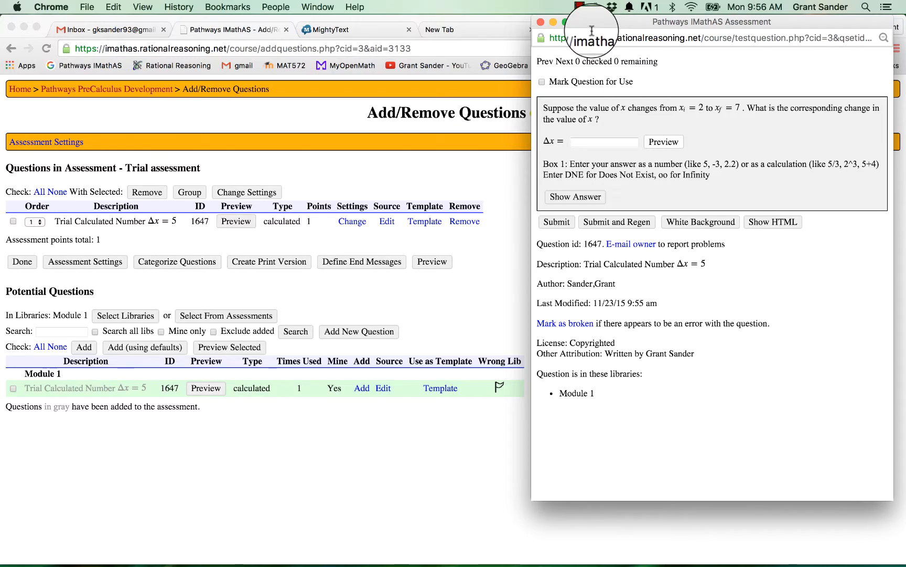
{"action": "left_click", "coordinate": [541, 22]}
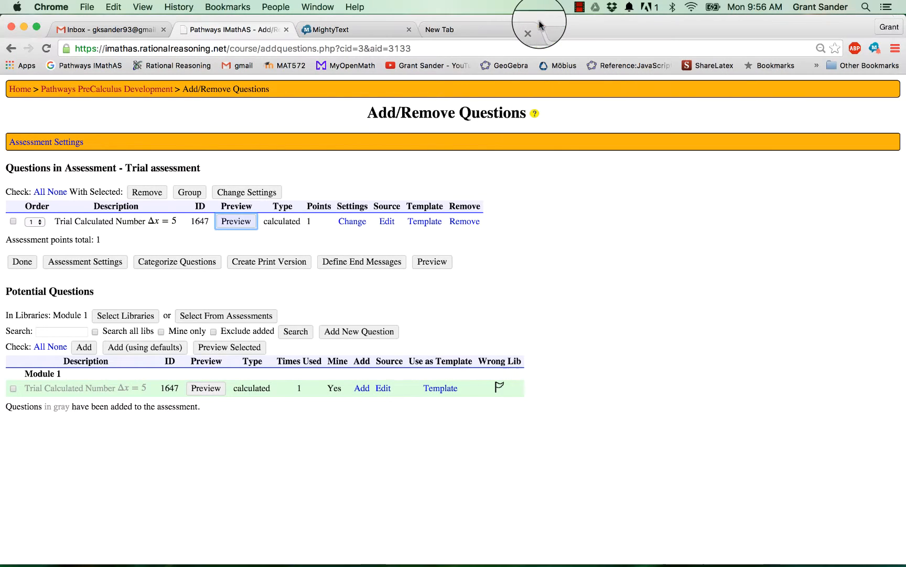
{"action": "left_click", "coordinate": [385, 236]}
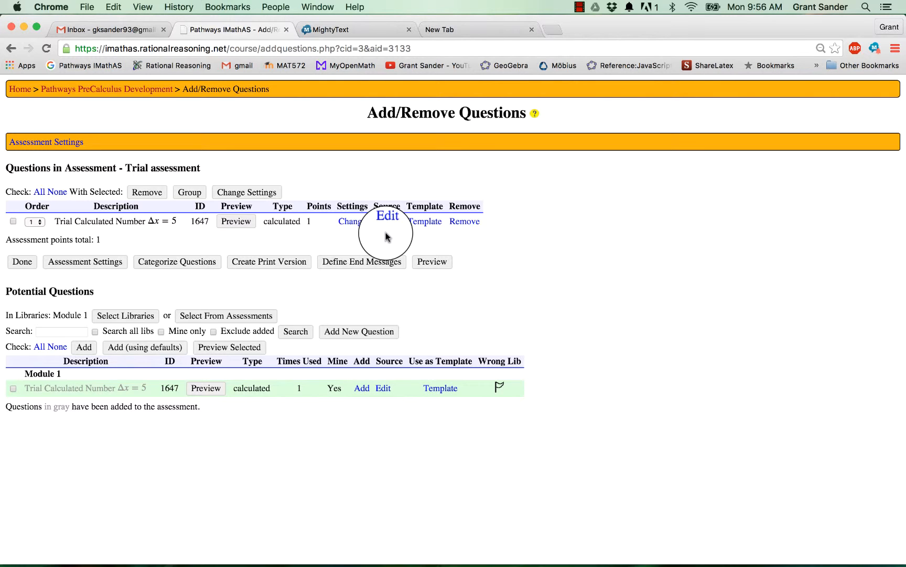
Create a new question using the calculated number question as a template, and change its description to "Trial Multi-Part".
{"action": "left_click", "coordinate": [425, 224]}
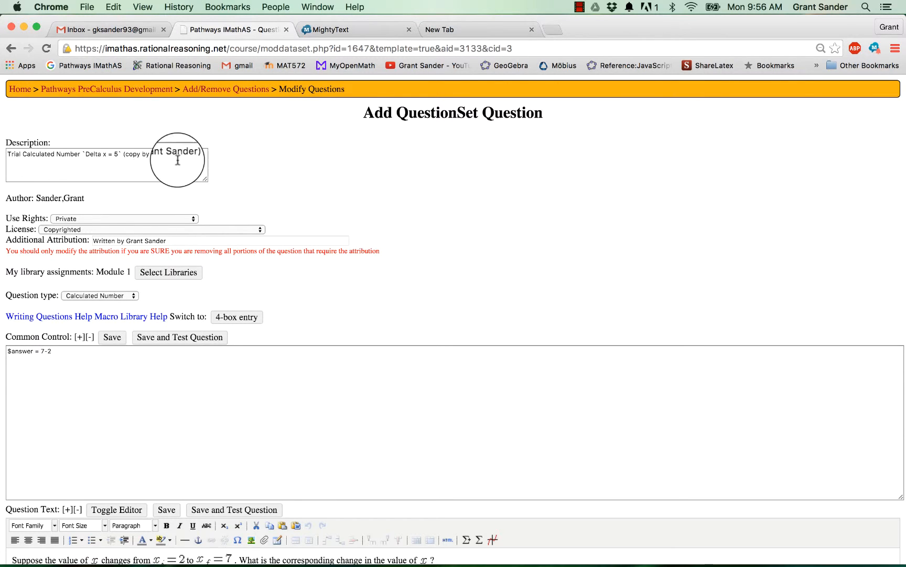
{"action": "left_click_drag", "start_coordinate": [193, 154], "coordinate": [116, 156]}
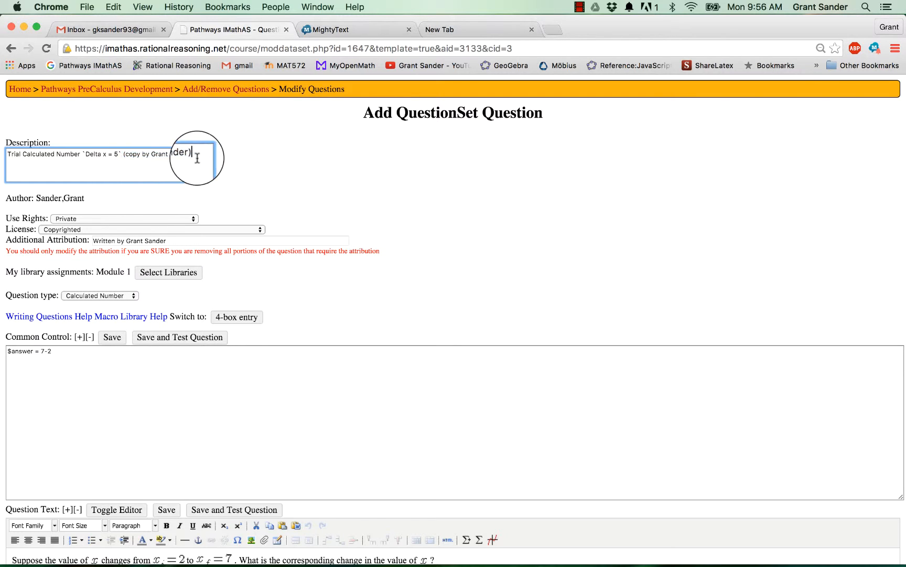
{"action": "left_click_drag", "start_coordinate": [193, 154], "coordinate": [23, 153]}
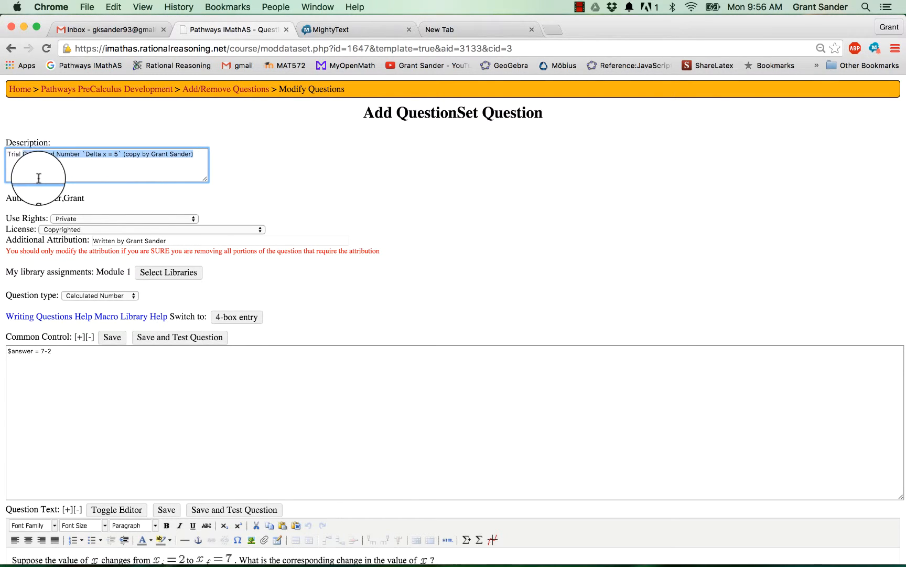
{"action": "key", "text": "BackSpace"}
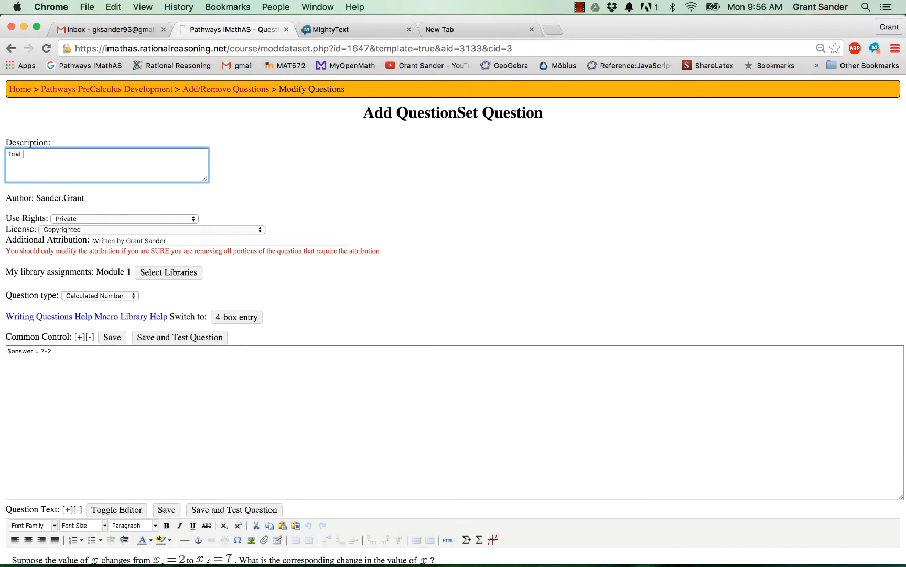
{"action": "type", "text": "Multi-Part"}
Set the new question's use rights to Allow use by all and its question type to Multipart.
{"action": "scroll", "coordinate": [453, 314], "scroll_direction": "down", "scroll_amount": 3}
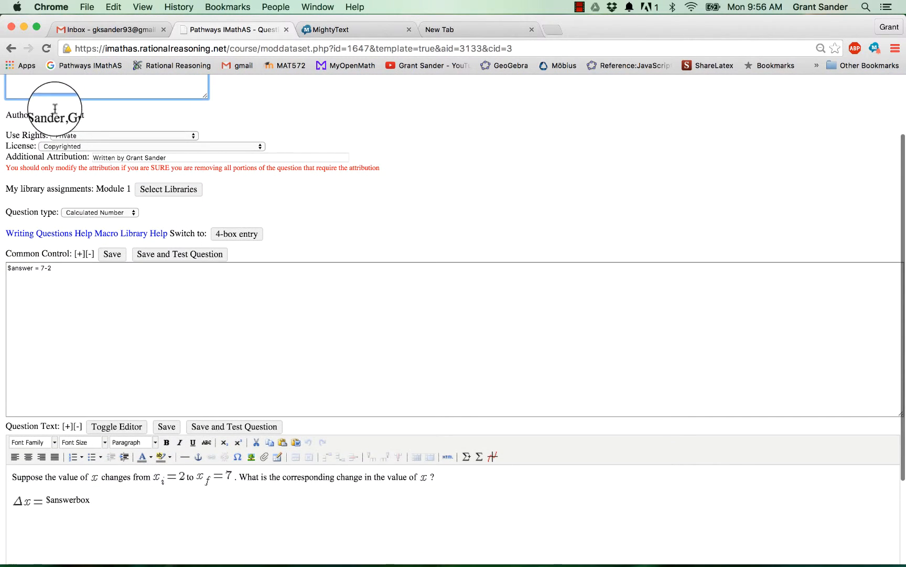
{"action": "left_click", "coordinate": [64, 136]}
{"action": "left_click", "coordinate": [72, 143]}
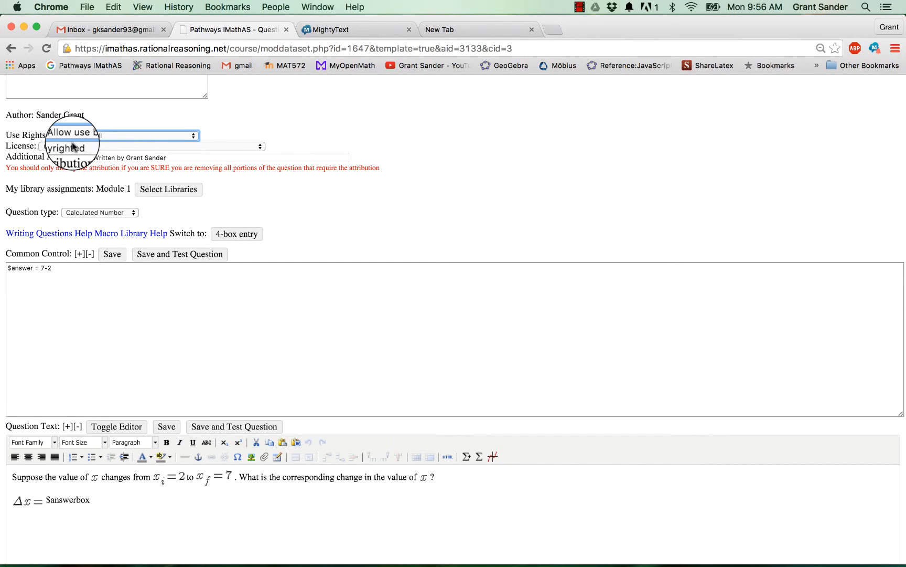
{"action": "scroll", "coordinate": [72, 142], "scroll_direction": "down", "scroll_amount": 2}
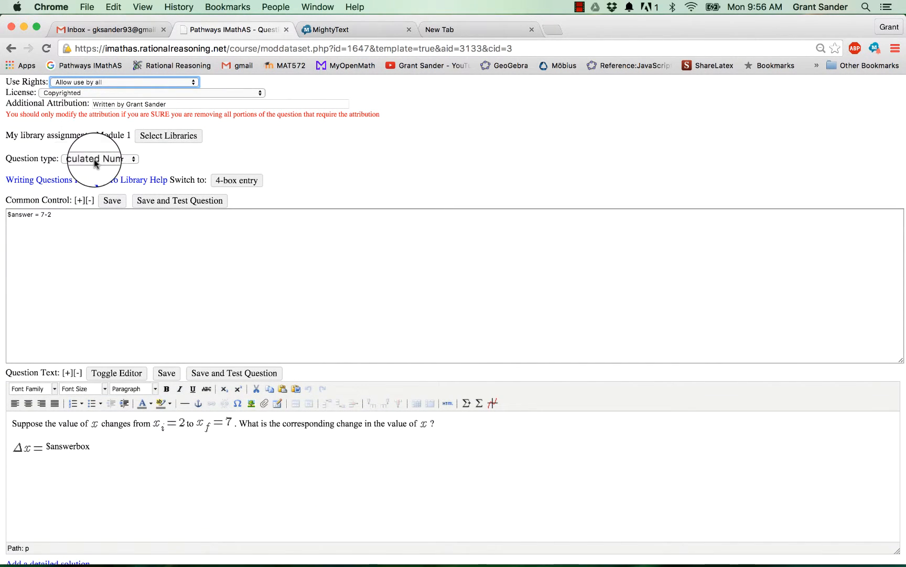
{"action": "left_click", "coordinate": [94, 158]}
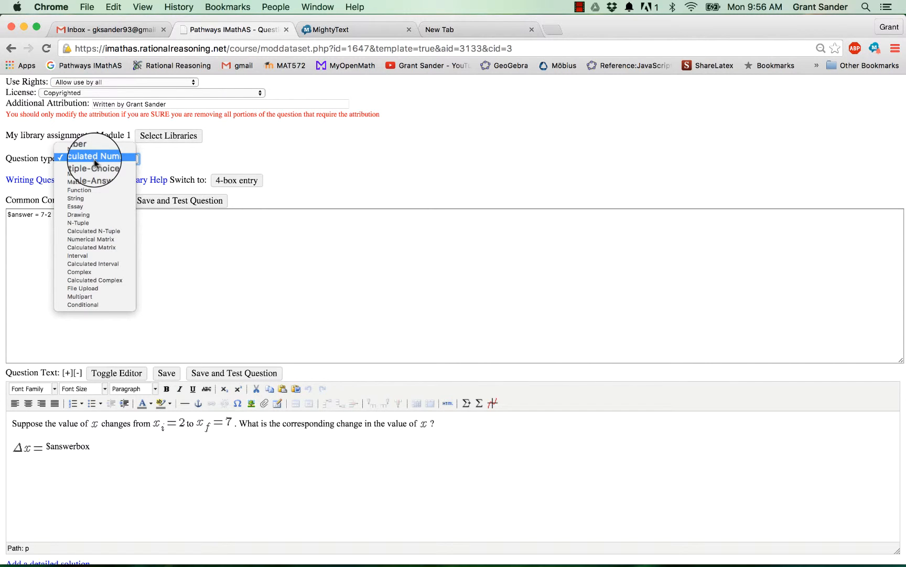
{"action": "left_click", "coordinate": [103, 296]}
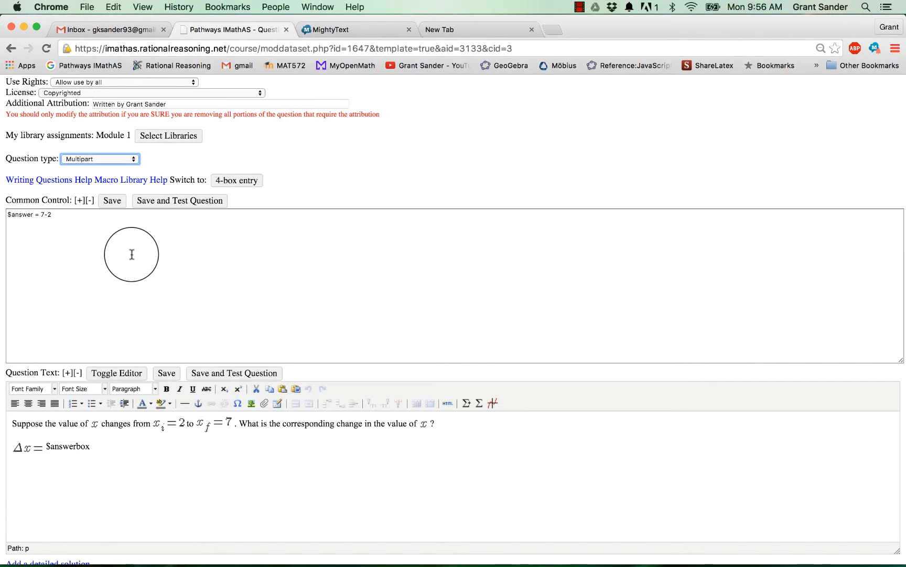
Clear the entire question text copied from the template, including the Delta x answer line.
{"action": "left_click", "coordinate": [131, 255]}
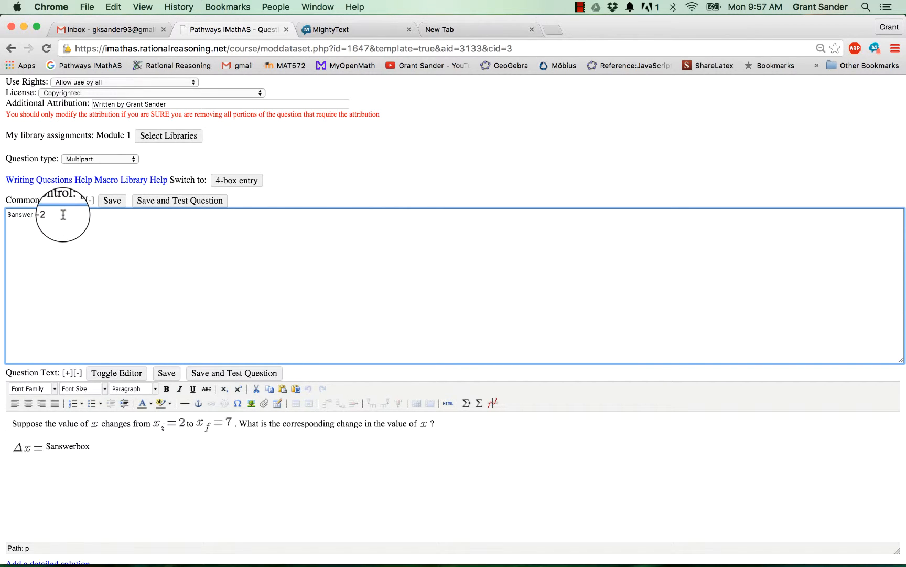
{"action": "left_click", "coordinate": [134, 469]}
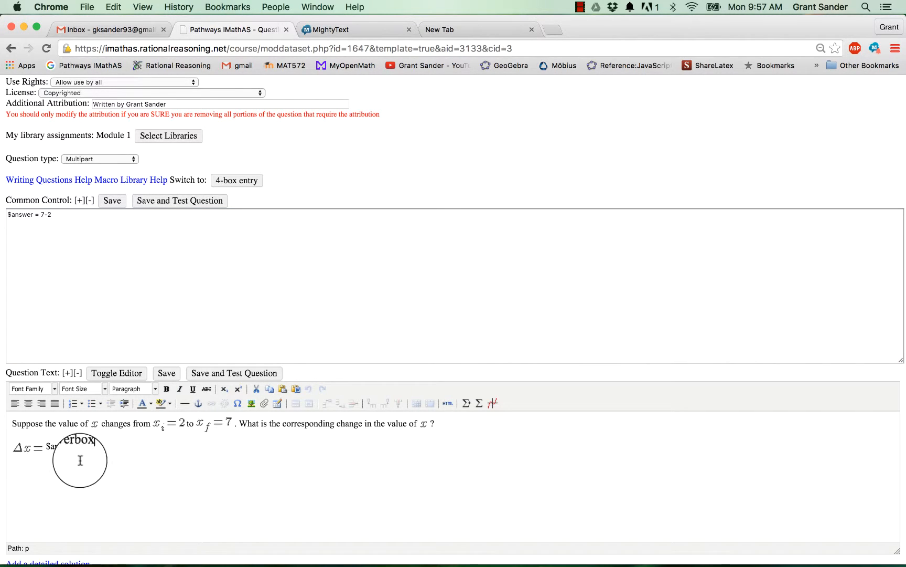
{"action": "left_click_drag", "start_coordinate": [81, 460], "coordinate": [5, 420]}
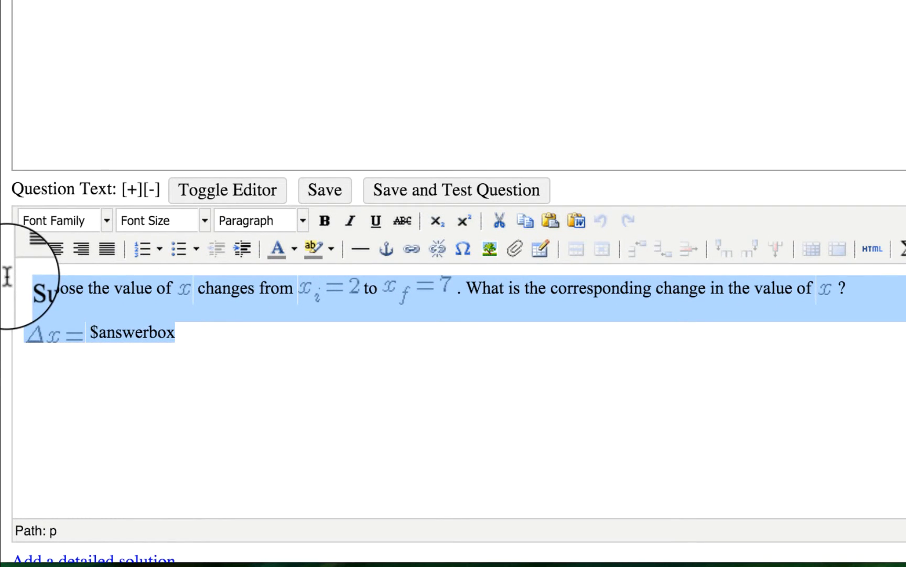
{"action": "key", "text": "BackSpace"}
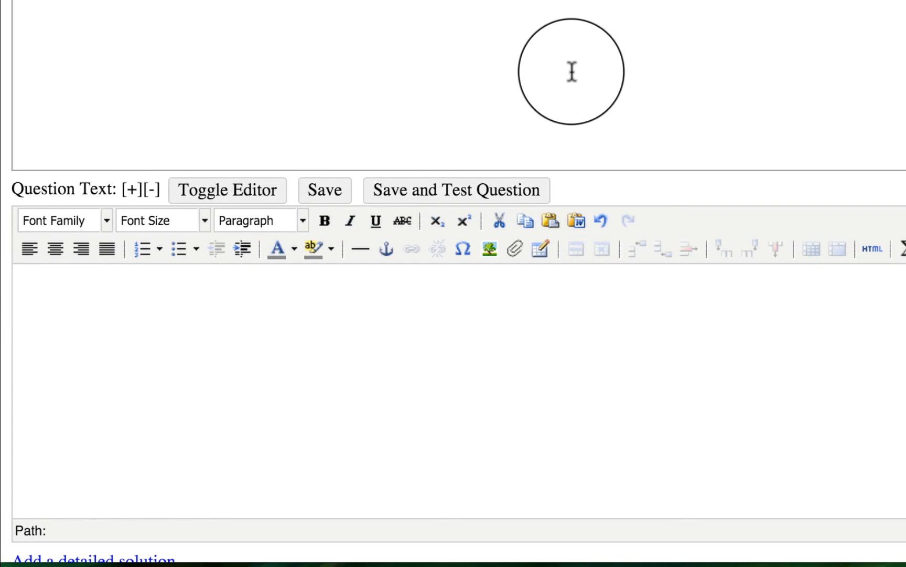
Start a Lower Alpha list in the question text with part a "Which of the following is correct?" and $answerbox[0] beneath it.
{"action": "scroll", "coordinate": [573, 70], "scroll_direction": "down", "scroll_amount": 1}
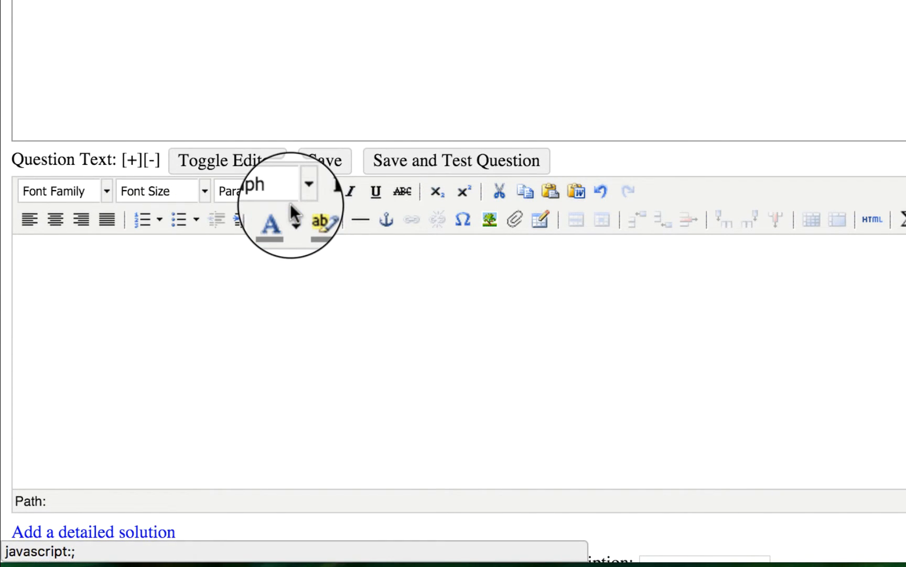
{"action": "left_click", "coordinate": [157, 217]}
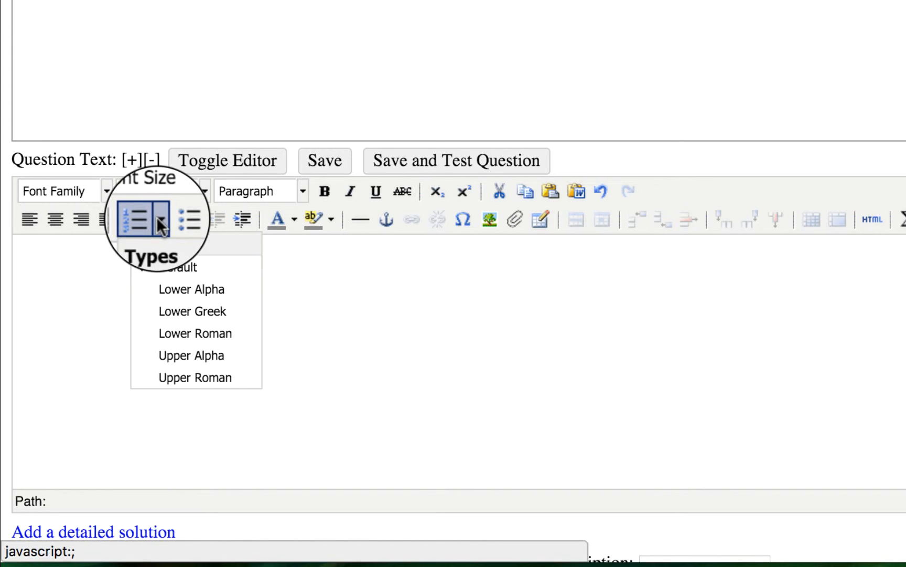
{"action": "left_click", "coordinate": [189, 288]}
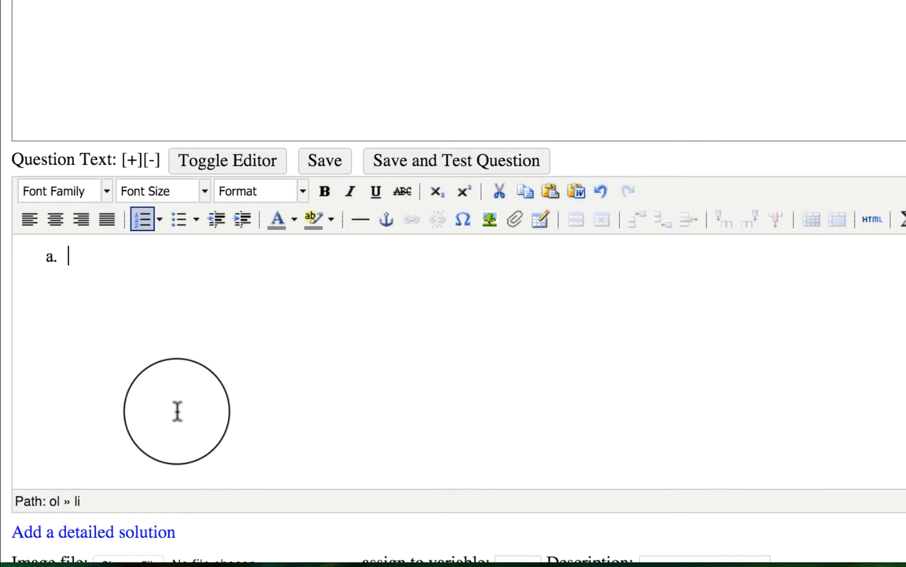
{"action": "type", "text": "Which of the fo"}
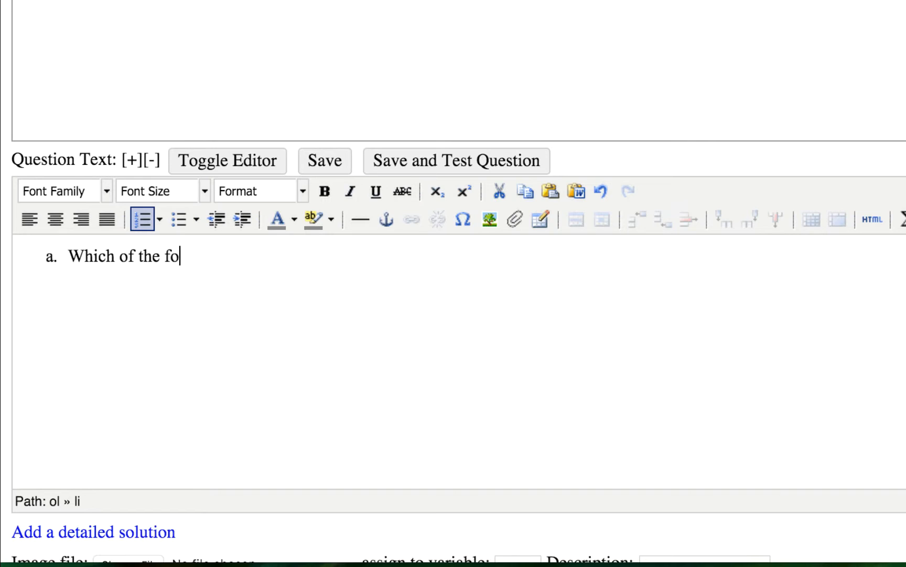
{"action": "type", "text": "llowing is correc"}
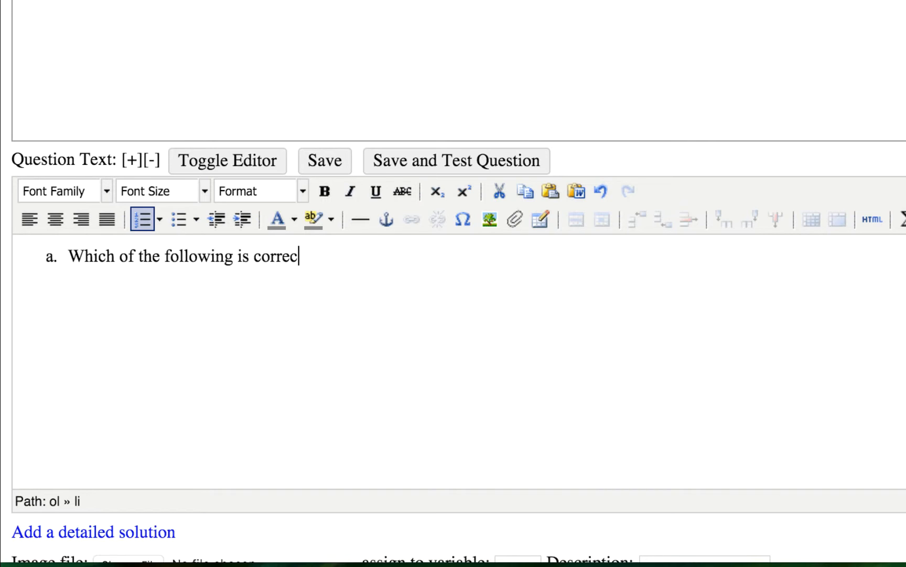
{"action": "type", "text": "t?"}
{"action": "key", "text": "shift+Return"}
{"action": "type", "text": "$answerbox"}
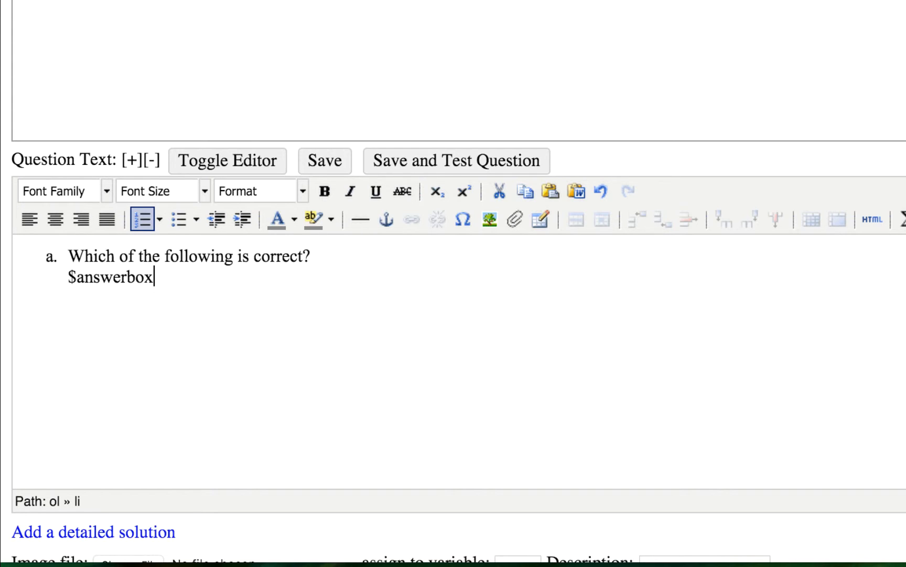
{"action": "type", "text": "[0"}
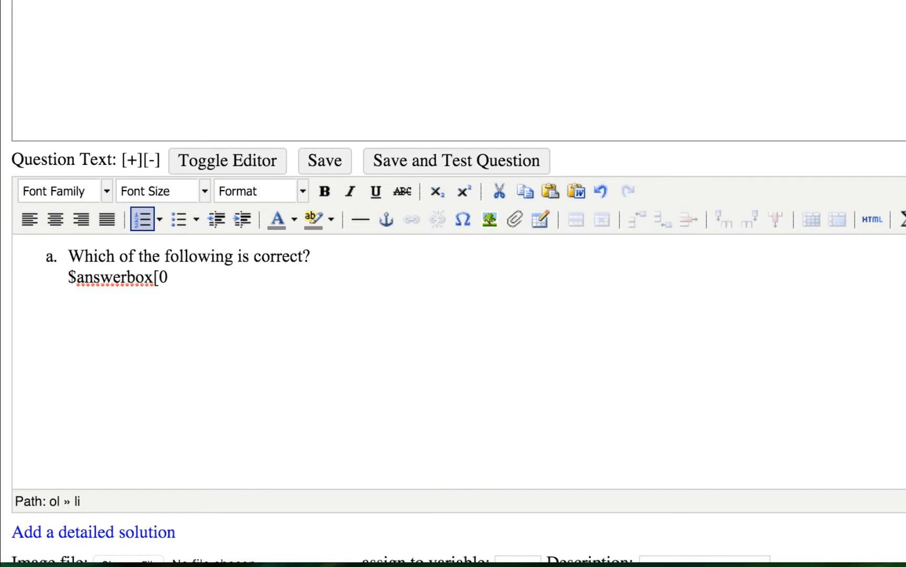
{"action": "type", "text": "]"}
Add part b to the list with the text "What is 7 minus 2?" and $answerbox[1] on the line beneath it.
{"action": "key", "text": "Return"}
{"action": "type", "text": "What is th"}
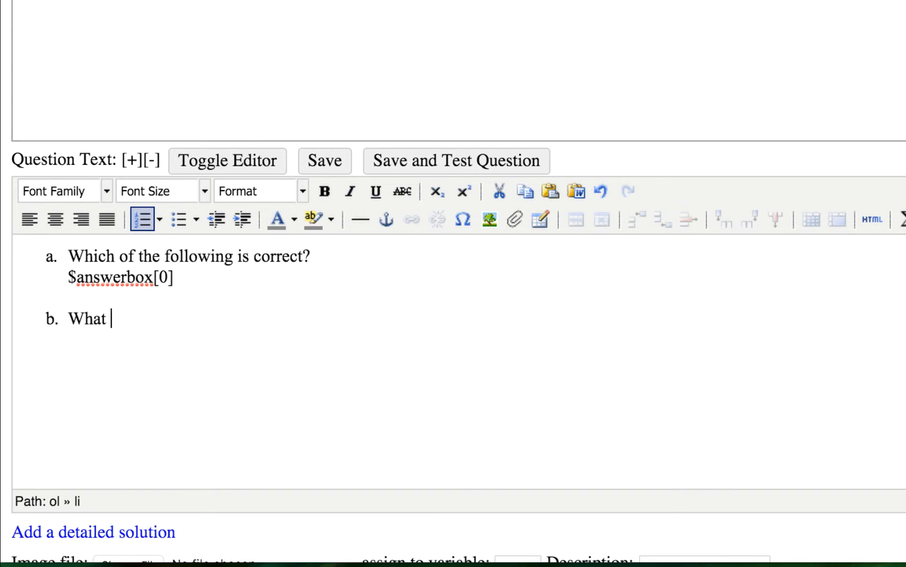
{"action": "key", "text": "BackSpace"}
{"action": "key", "text": "BackSpace"}
{"action": "type", "text": "7 minus 2"}
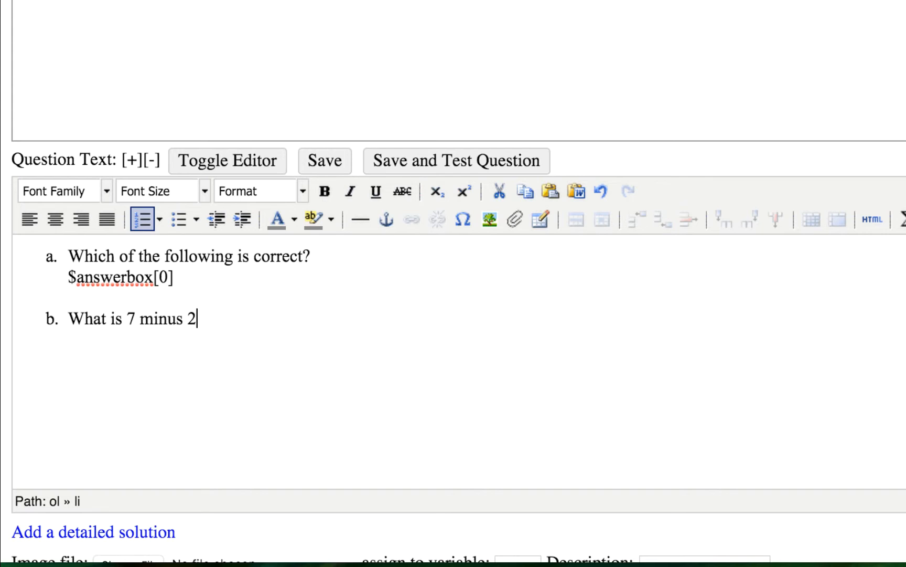
{"action": "type", "text": "?"}
{"action": "key", "text": "shift+Return"}
{"action": "type", "text": "$answerbox"}
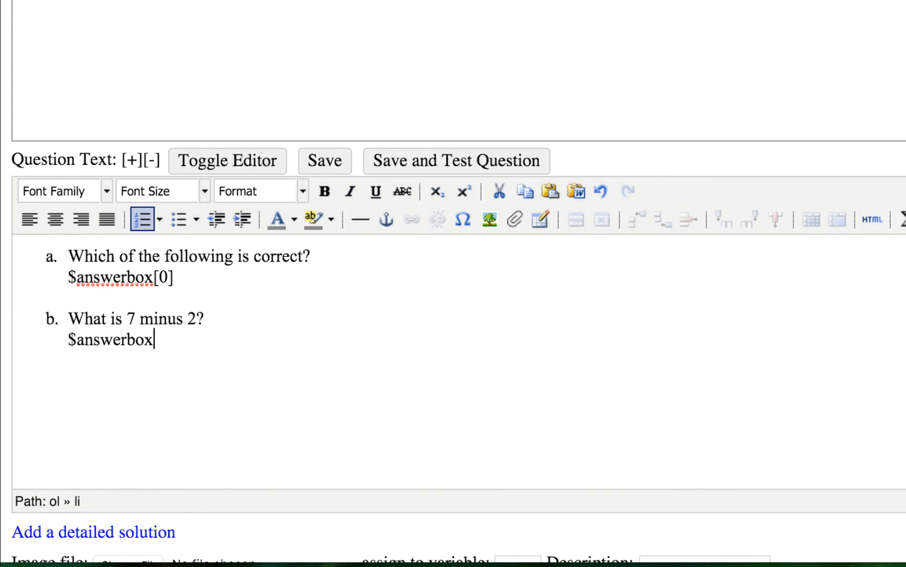
{"action": "type", "text": "[1]"}
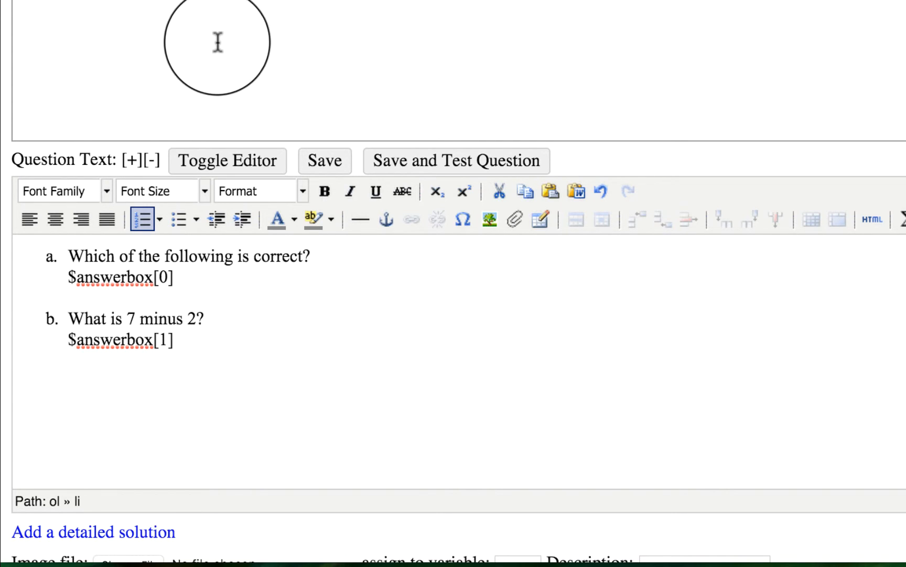
Define the part types in Common Control with $anstypes = ["choices", "calculated"].
{"action": "left_click", "coordinate": [215, 37]}
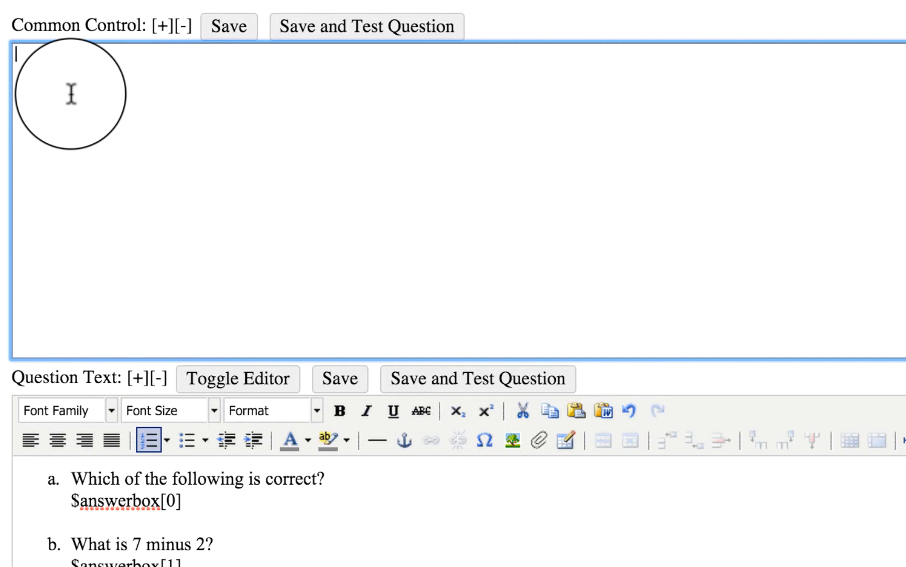
{"action": "type", "text": "$anstypes"}
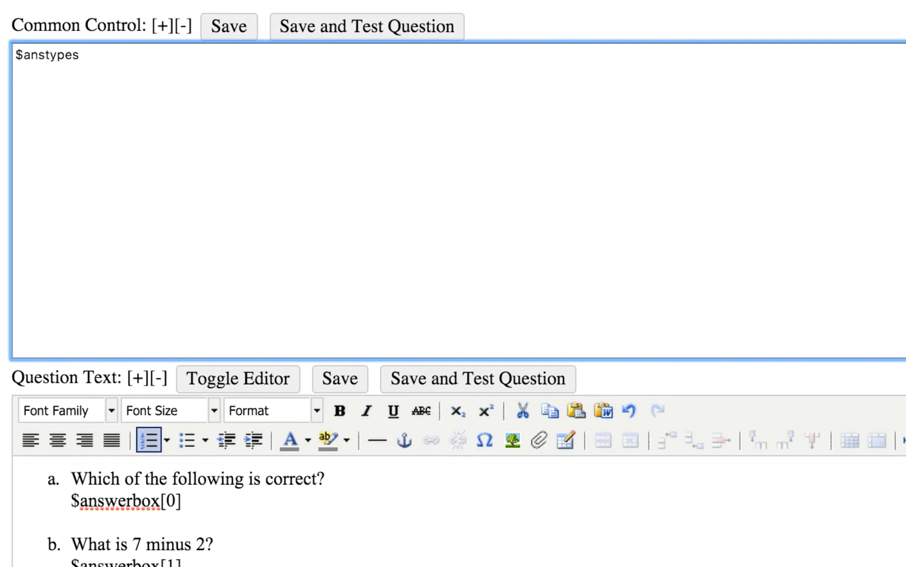
{"action": "type", "text": " = [\"choices"}
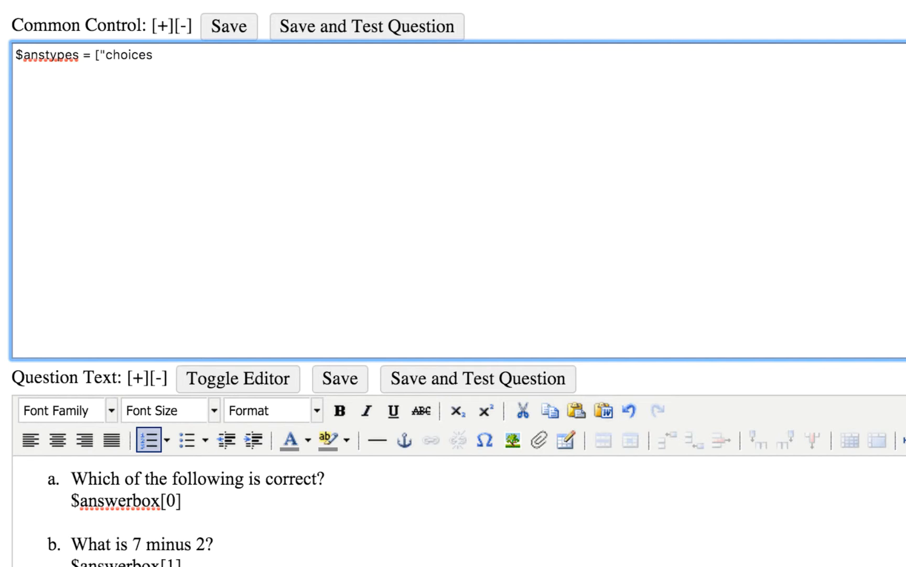
{"action": "type", "text": "\", \"calculated\"]"}
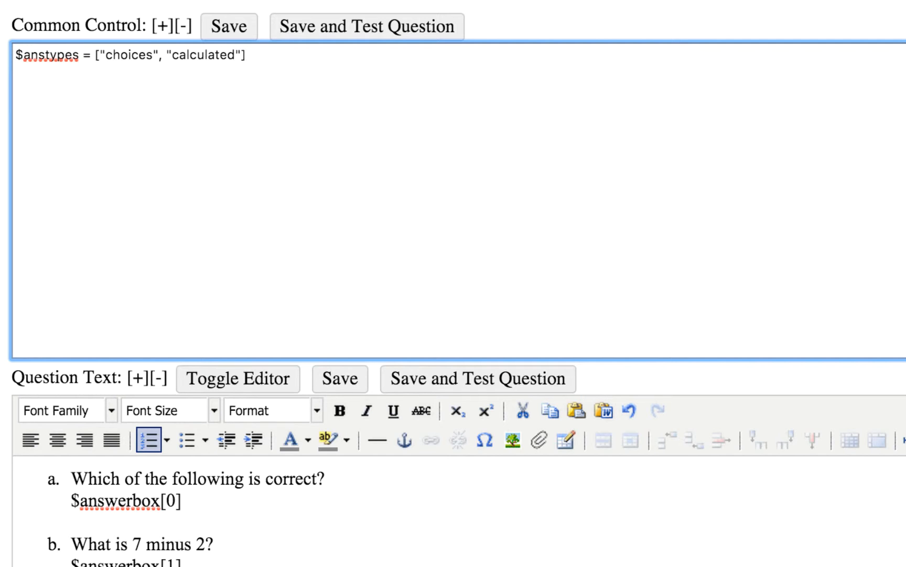
{"action": "left_click_drag", "start_coordinate": [247, 56], "coordinate": [16, 53]}
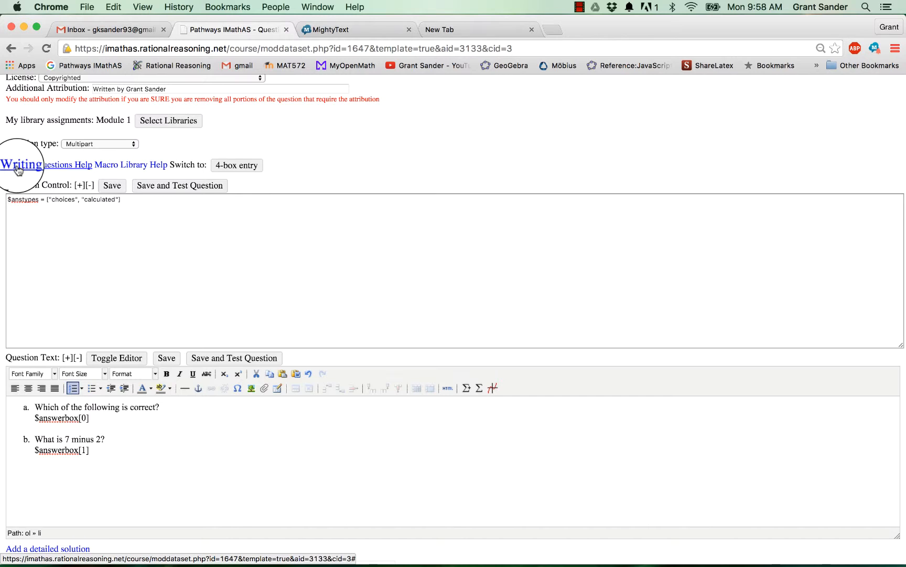
Open the Writing Questions Help, widen its window and go to the Multipart question type section.
{"action": "left_click", "coordinate": [18, 166]}
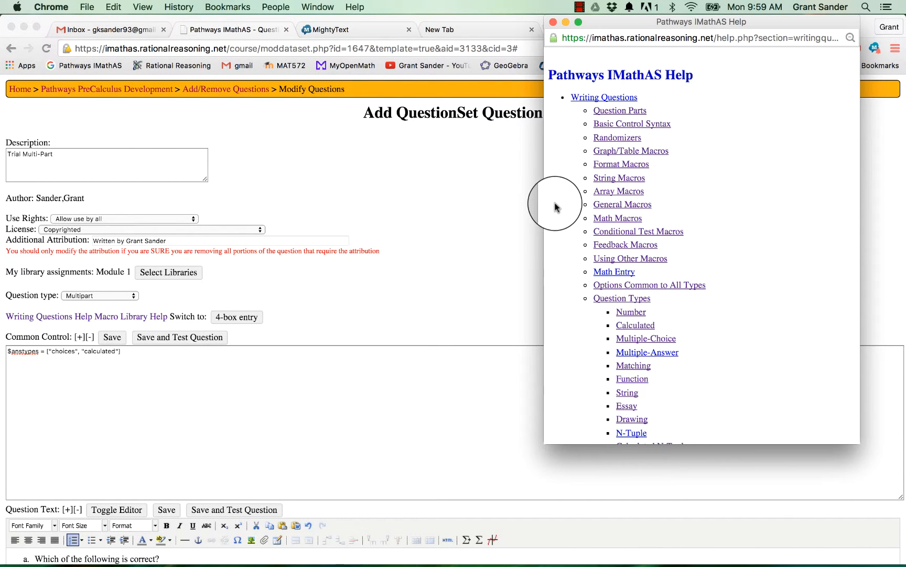
{"action": "left_click_drag", "start_coordinate": [544, 175], "coordinate": [311, 189]}
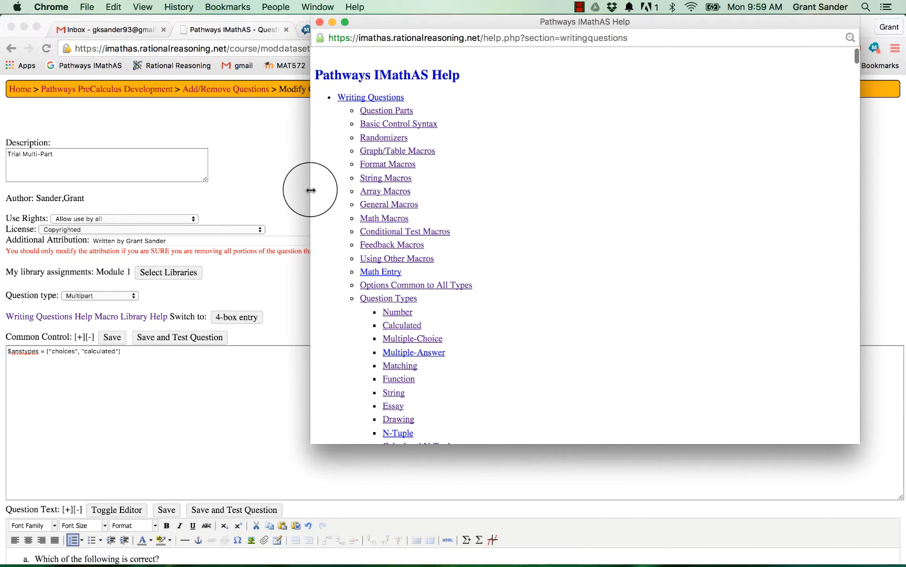
{"action": "scroll", "coordinate": [514, 179], "scroll_direction": "down", "scroll_amount": 3}
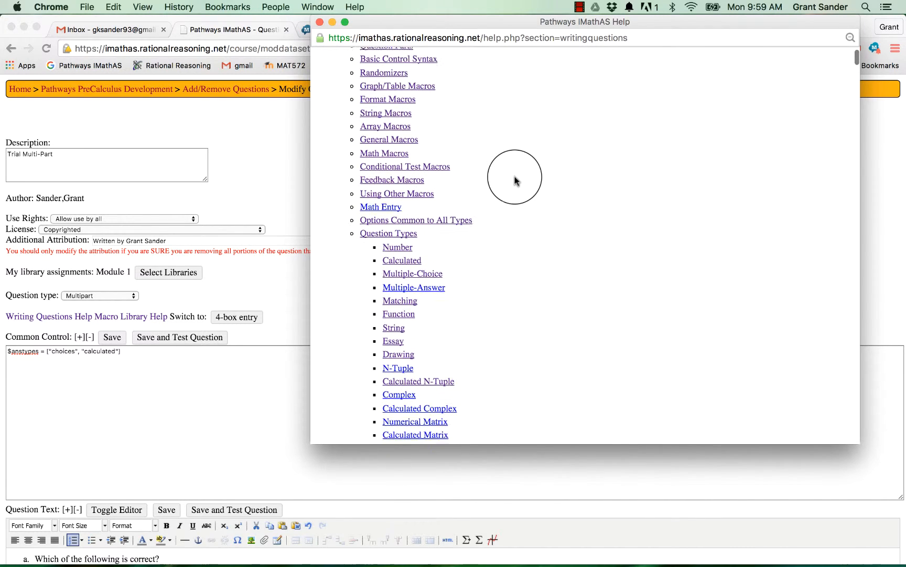
{"action": "scroll", "coordinate": [515, 180], "scroll_direction": "down", "scroll_amount": 3}
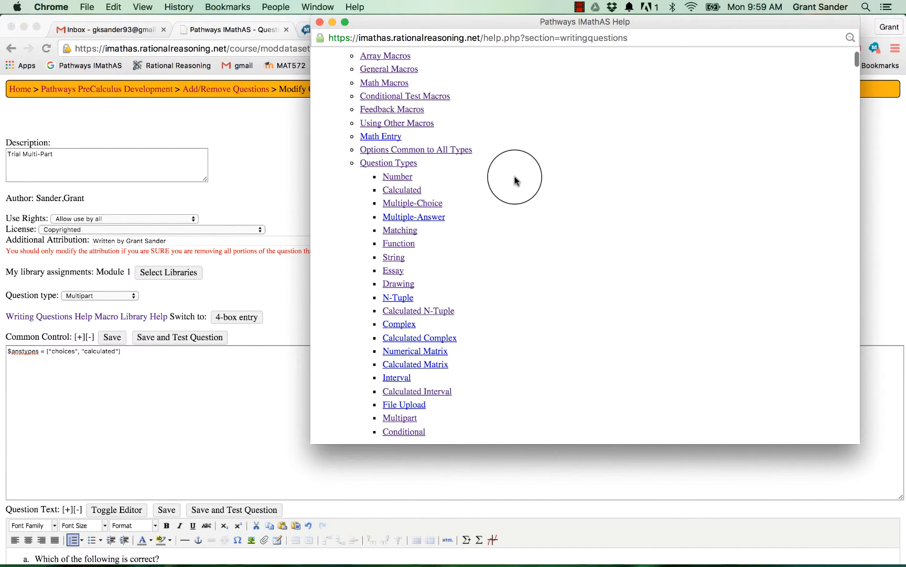
{"action": "scroll", "coordinate": [514, 180], "scroll_direction": "up", "scroll_amount": 5}
{"action": "scroll", "coordinate": [515, 181], "scroll_direction": "down", "scroll_amount": 7}
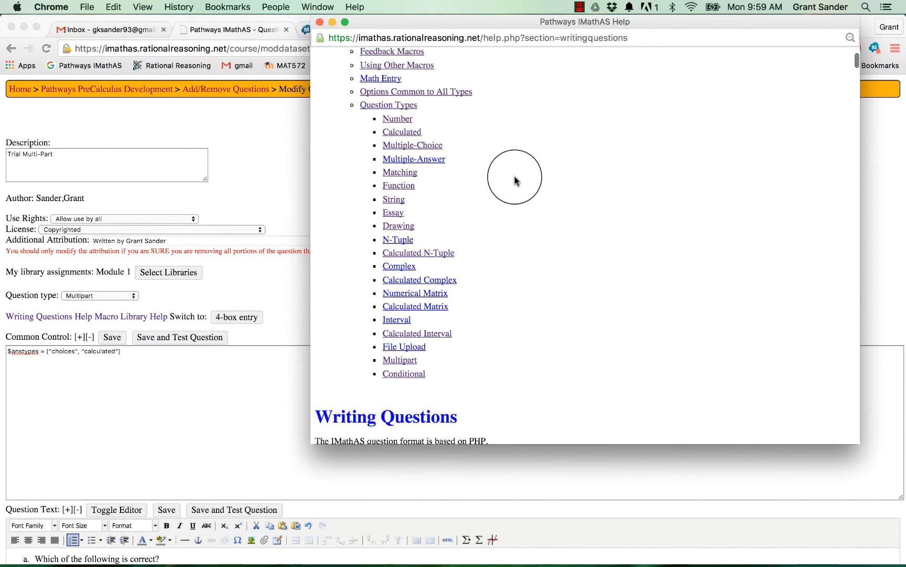
{"action": "scroll", "coordinate": [514, 181], "scroll_direction": "down", "scroll_amount": 5}
{"action": "scroll", "coordinate": [515, 180], "scroll_direction": "up", "scroll_amount": 6}
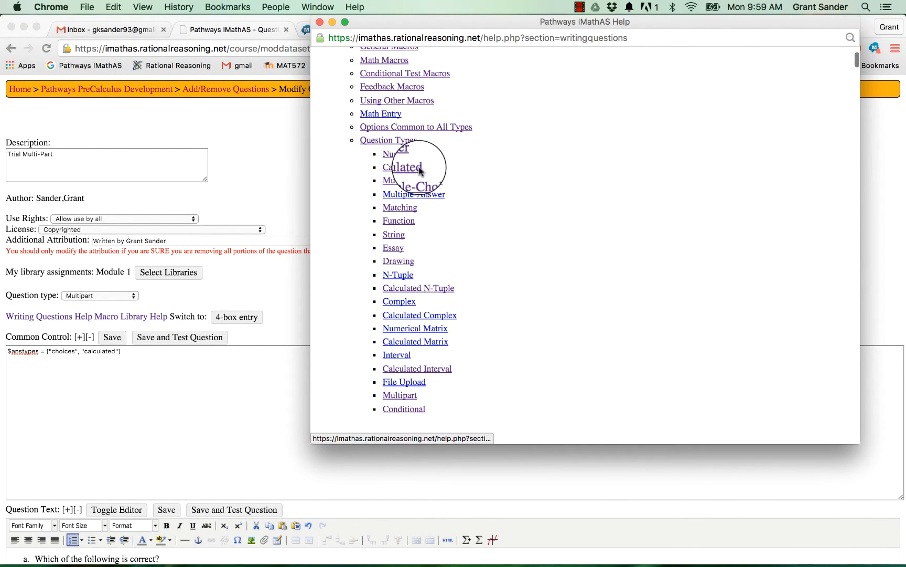
{"action": "left_click", "coordinate": [403, 395]}
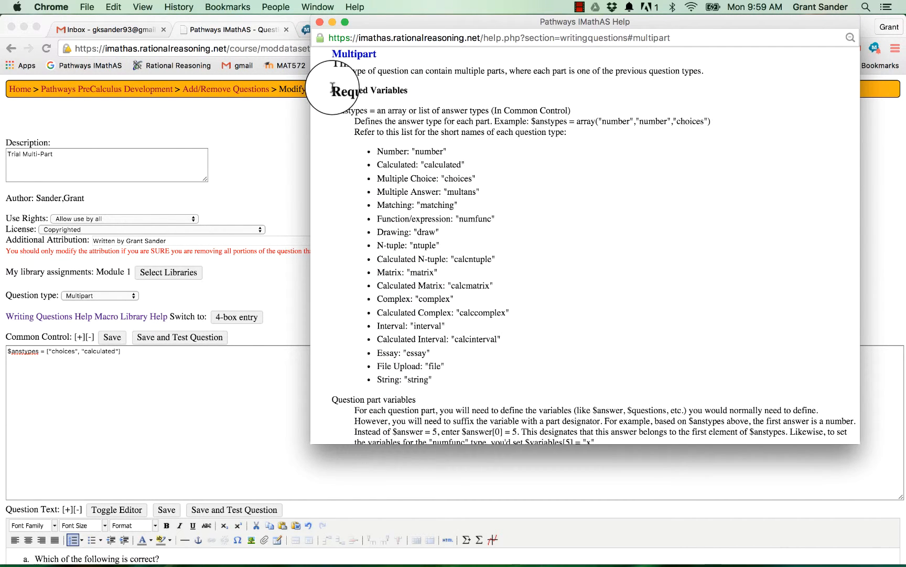
Review the Multipart help on required variables, answer type short names and optional variables, and close the help window.
{"action": "left_click_drag", "start_coordinate": [332, 90], "coordinate": [415, 90]}
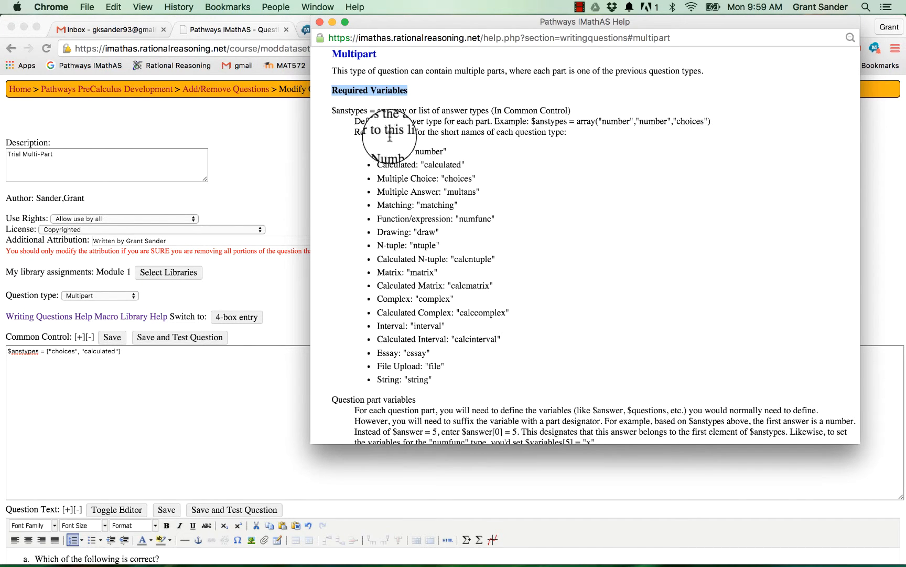
{"action": "scroll", "coordinate": [425, 168], "scroll_direction": "down", "scroll_amount": 1}
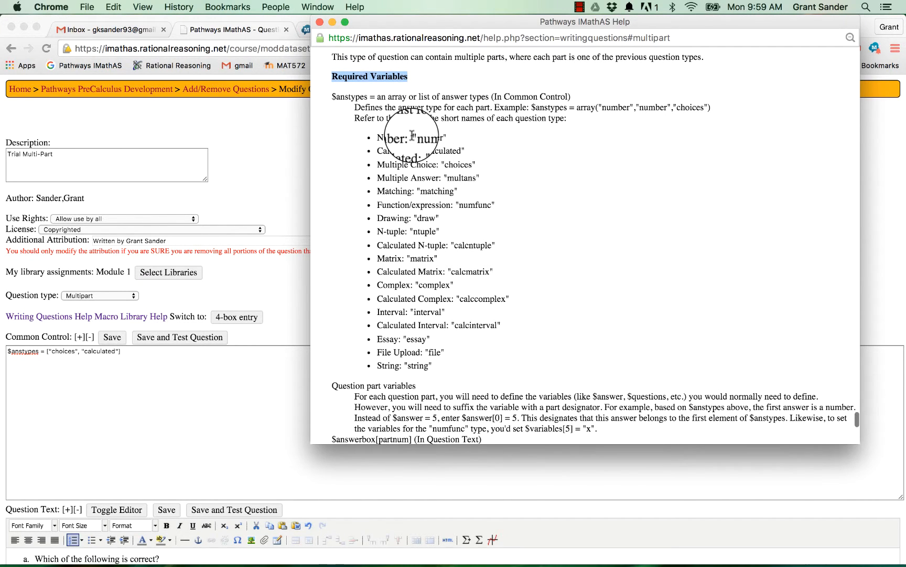
{"action": "left_click_drag", "start_coordinate": [412, 137], "coordinate": [448, 138]}
{"action": "scroll", "coordinate": [598, 259], "scroll_direction": "down", "scroll_amount": 1}
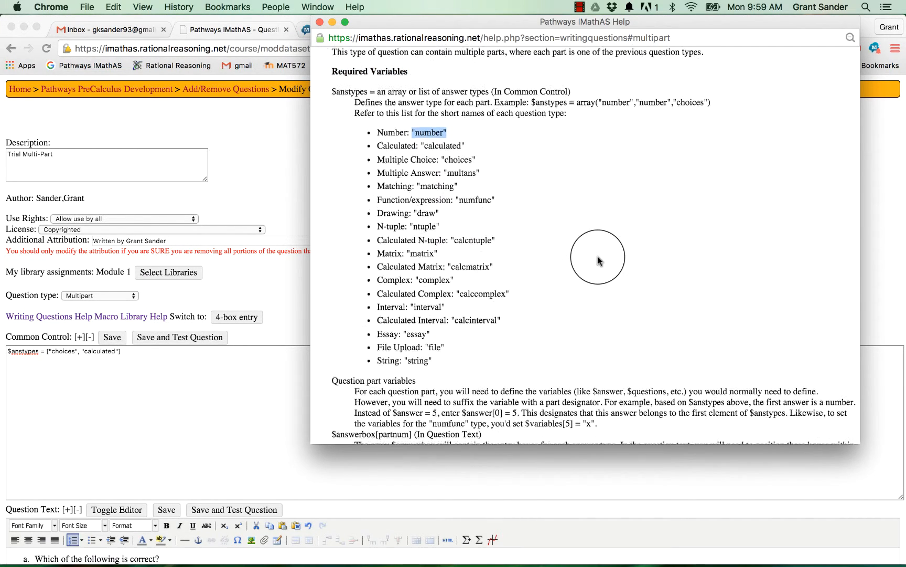
{"action": "scroll", "coordinate": [598, 258], "scroll_direction": "down", "scroll_amount": 10}
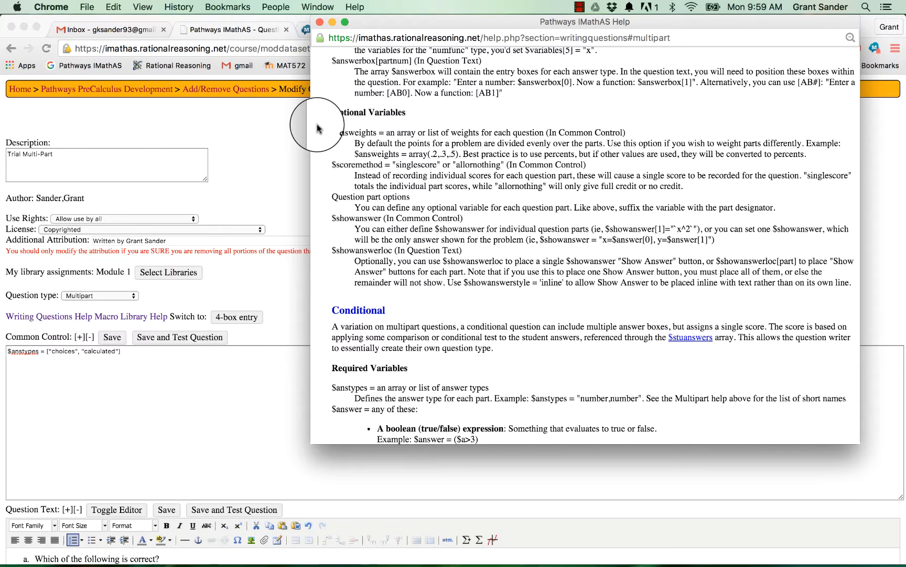
{"action": "scroll", "coordinate": [430, 157], "scroll_direction": "up", "scroll_amount": 2}
{"action": "scroll", "coordinate": [428, 154], "scroll_direction": "down", "scroll_amount": 2}
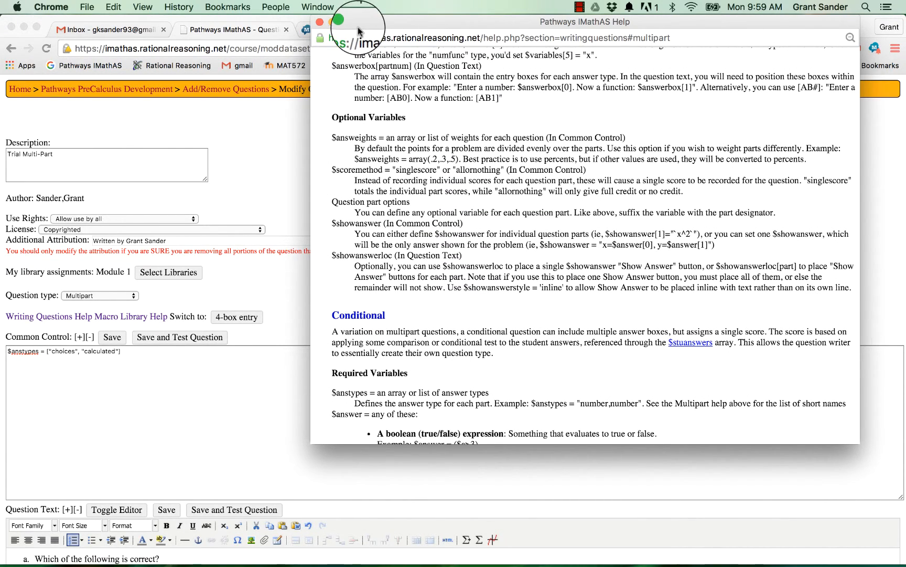
{"action": "left_click_drag", "start_coordinate": [359, 29], "coordinate": [350, 29]}
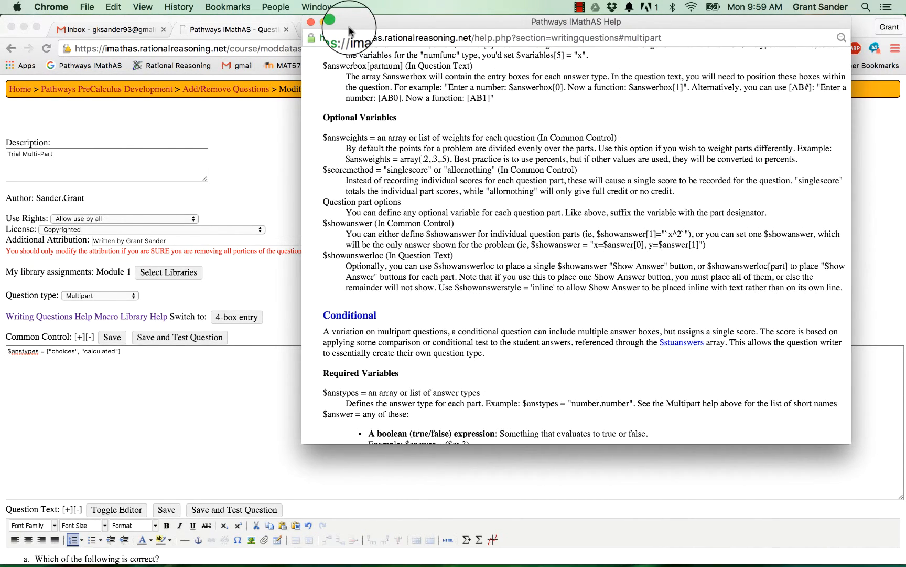
{"action": "left_click", "coordinate": [311, 22]}
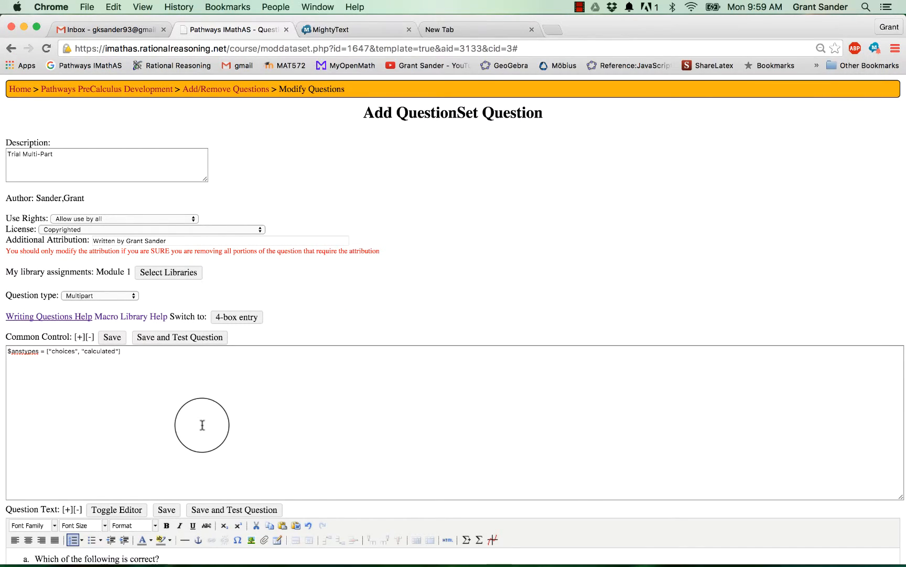
Define the options for part a in Common Control with $choices[0] = ["This one", "Not this one"], separated from $anstypes by a blank line.
{"action": "key", "text": "Return"}
{"action": "key", "text": "Return"}
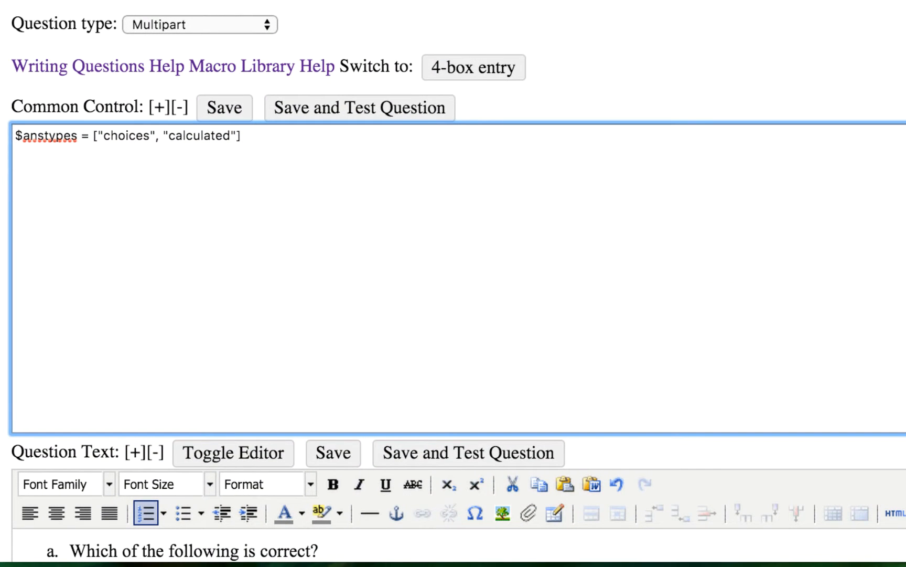
{"action": "type", "text": "$choices[0]"}
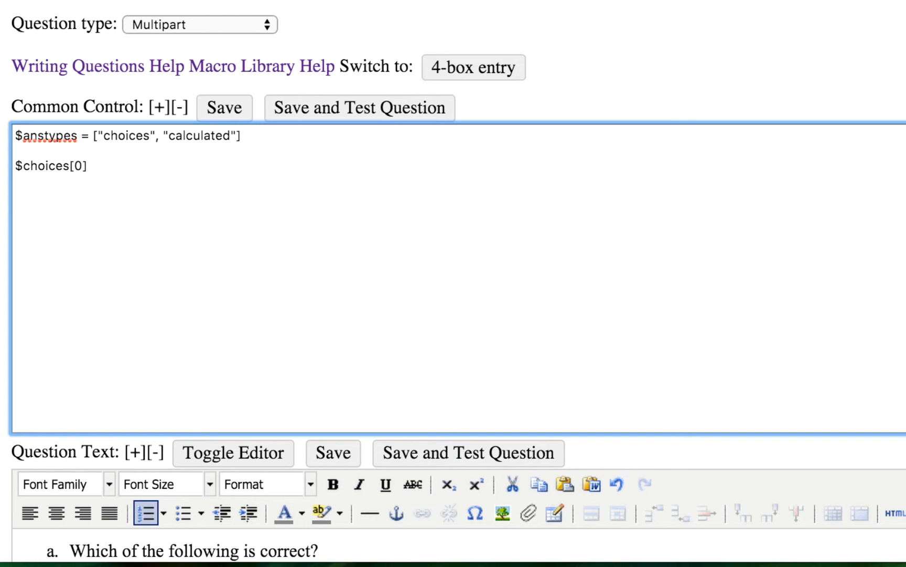
{"action": "type", "text": "= [\"This one\", \"Not "}
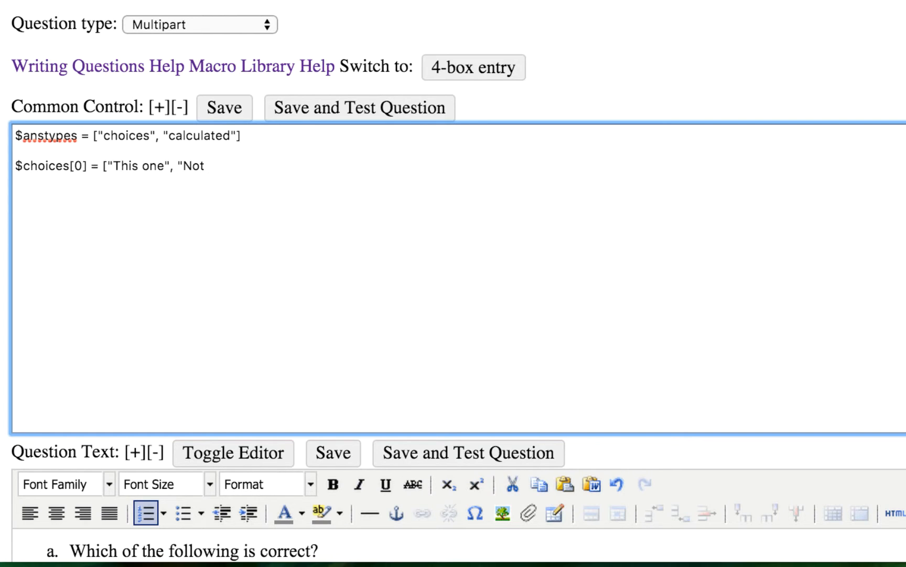
{"action": "type", "text": "this on"}
{"action": "key", "text": "BackSpace"}
{"action": "type", "text": "one\"]"}
{"action": "key", "text": "Return"}
Set the correct choice for part a in Common Control with $answer[0] = 0 below the $choices[0] line.
{"action": "type", "text": "$answ"}
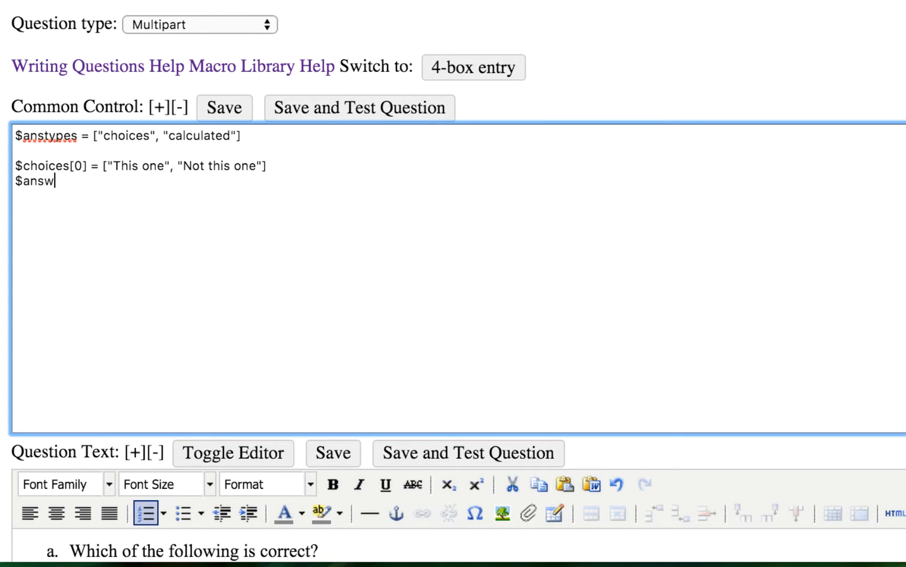
{"action": "type", "text": "er[0] ="}
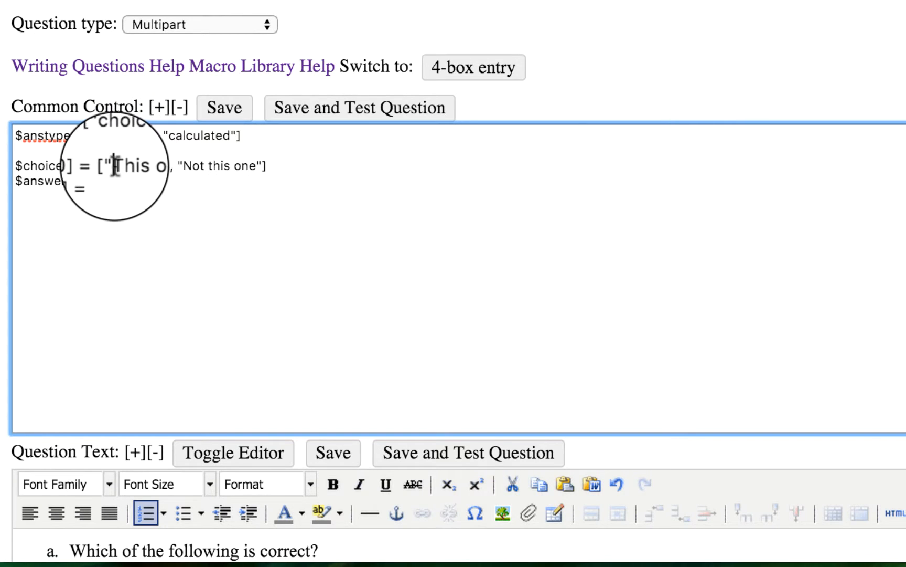
{"action": "left_click_drag", "start_coordinate": [115, 166], "coordinate": [164, 166]}
{"action": "left_click", "coordinate": [148, 182]}
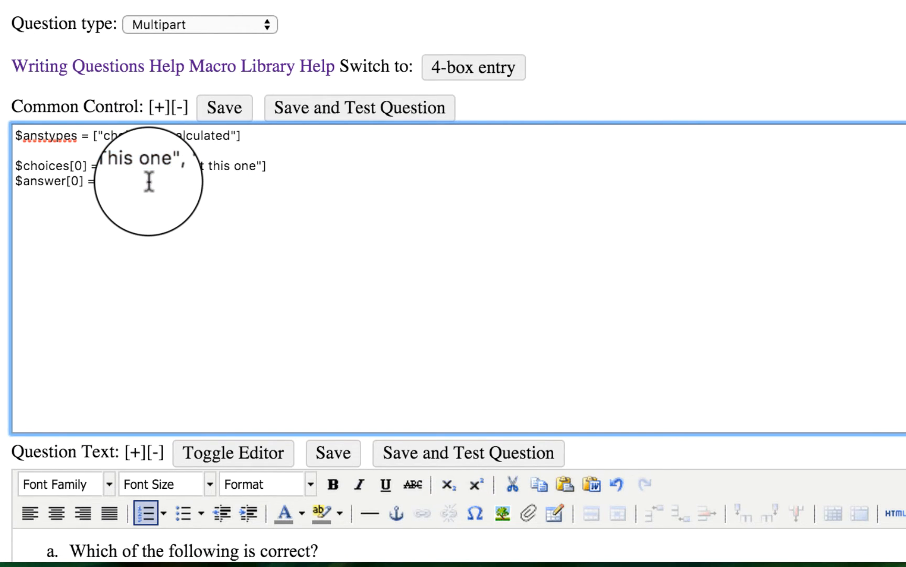
{"action": "type", "text": "0"}
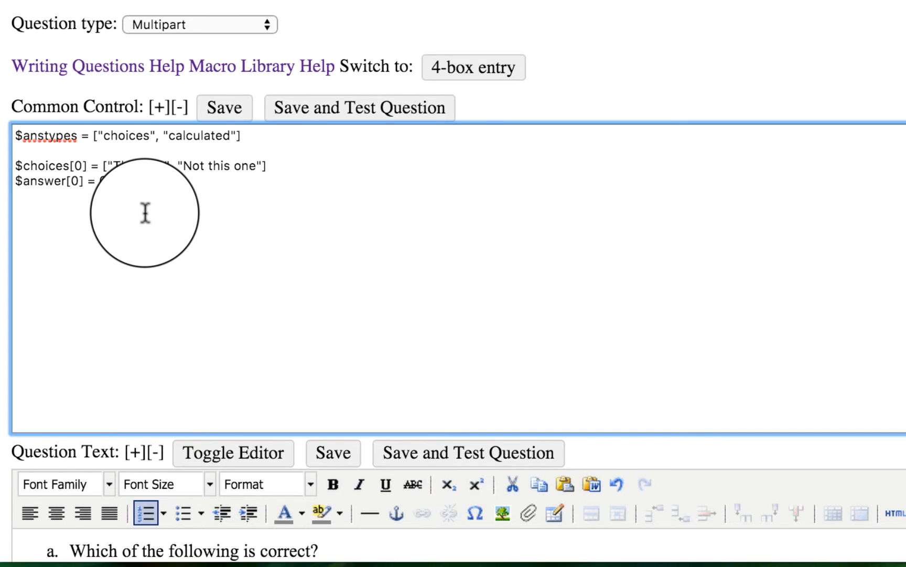
Define the part b answer in Common Control with $answer[1] = 7-2, separated from $answer[0] by a blank line.
{"action": "key", "text": "Return"}
{"action": "key", "text": "Return"}
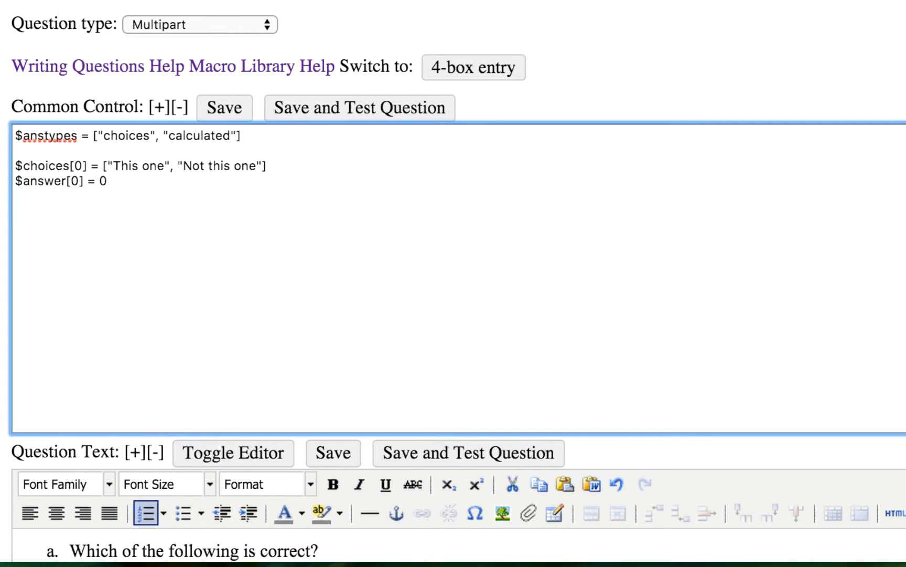
{"action": "type", "text": "$answer[1]"}
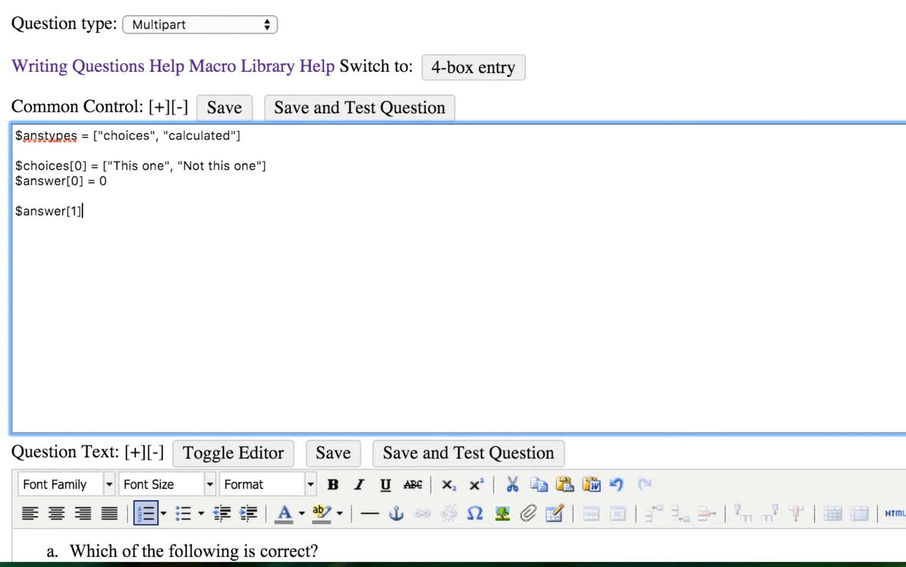
{"action": "type", "text": " = 7-2"}
Save and test the question, submitting "This one" for part a and a previewed 7-2 for part b, and close the test window.
{"action": "scroll", "coordinate": [230, 231], "scroll_direction": "down", "scroll_amount": 4}
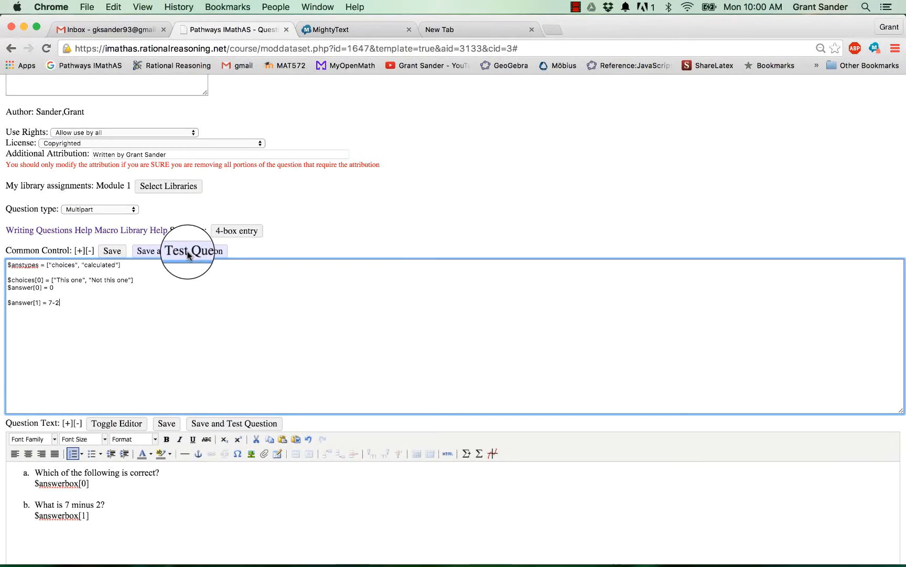
{"action": "left_click", "coordinate": [222, 198]}
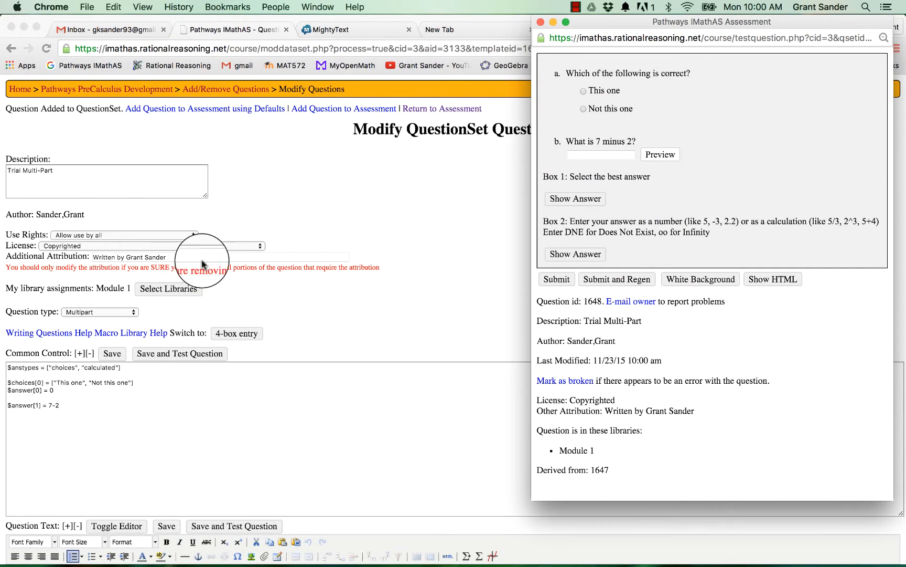
{"action": "left_click", "coordinate": [582, 92]}
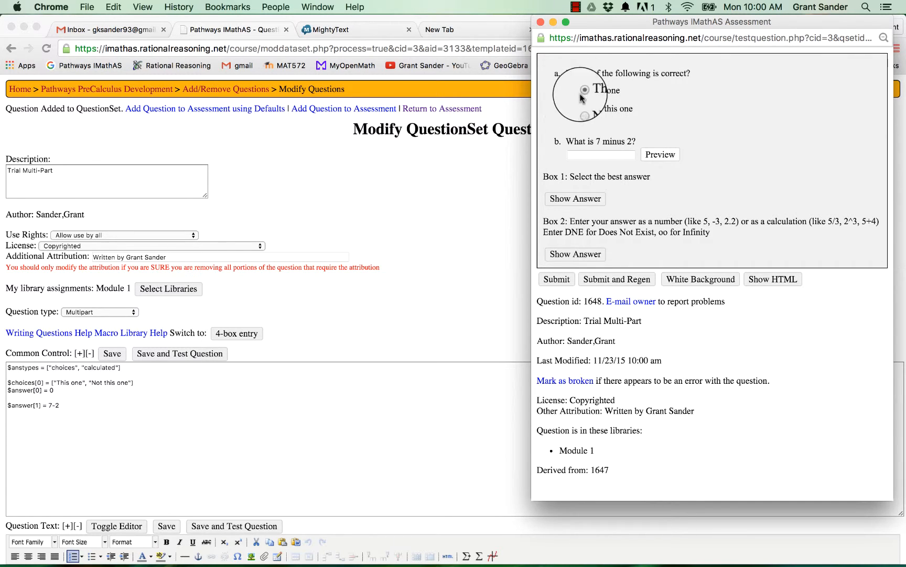
{"action": "left_click", "coordinate": [617, 158]}
{"action": "type", "text": "7-2"}
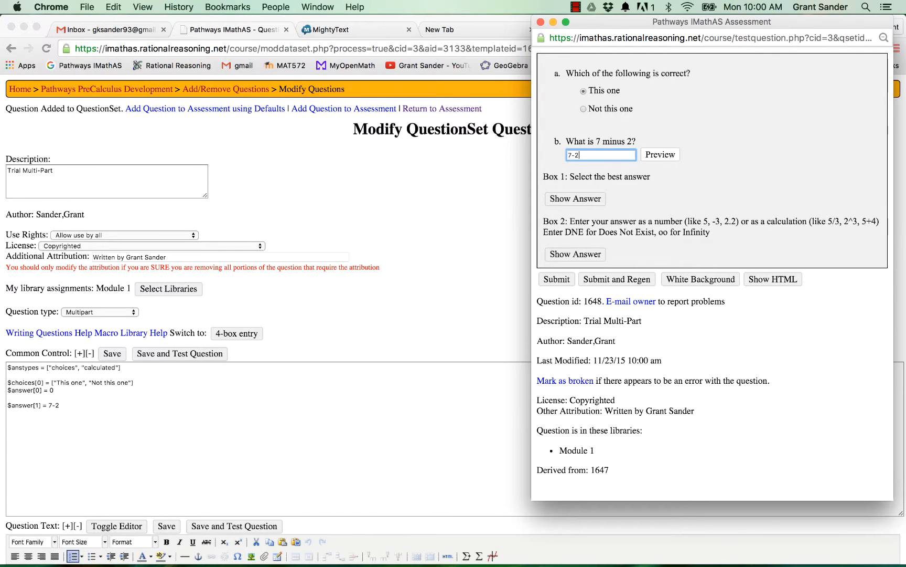
{"action": "left_click", "coordinate": [659, 154]}
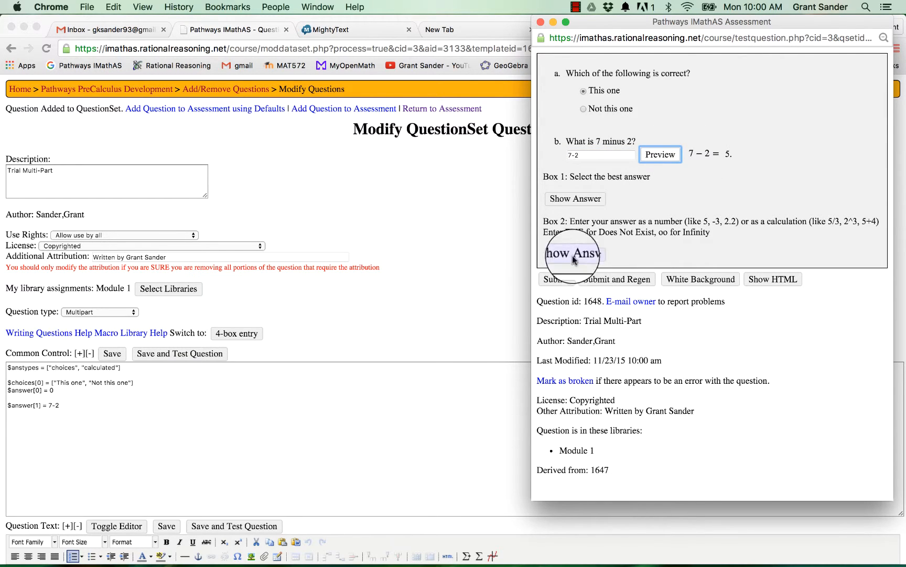
{"action": "left_click", "coordinate": [554, 279]}
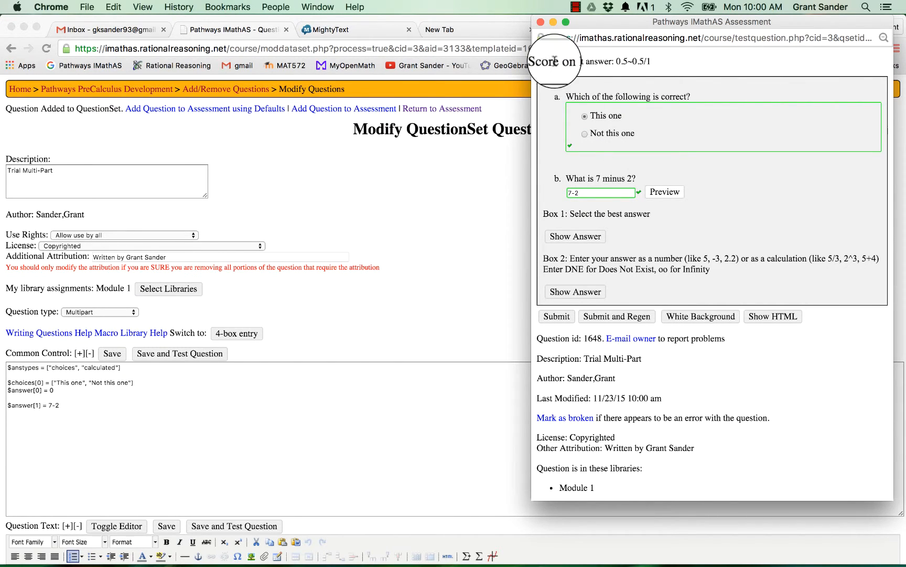
{"action": "left_click", "coordinate": [541, 22]}
Replace the numbers in the part b question text with variables so it reads "What is $a minus $b?".
{"action": "scroll", "coordinate": [315, 310], "scroll_direction": "down", "scroll_amount": 2}
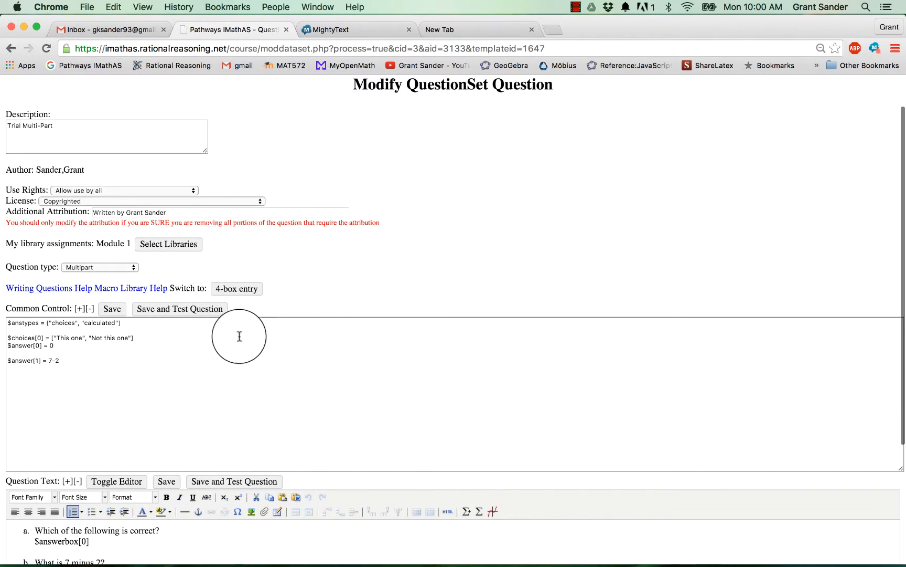
{"action": "left_click_drag", "start_coordinate": [89, 405], "coordinate": [2, 314]}
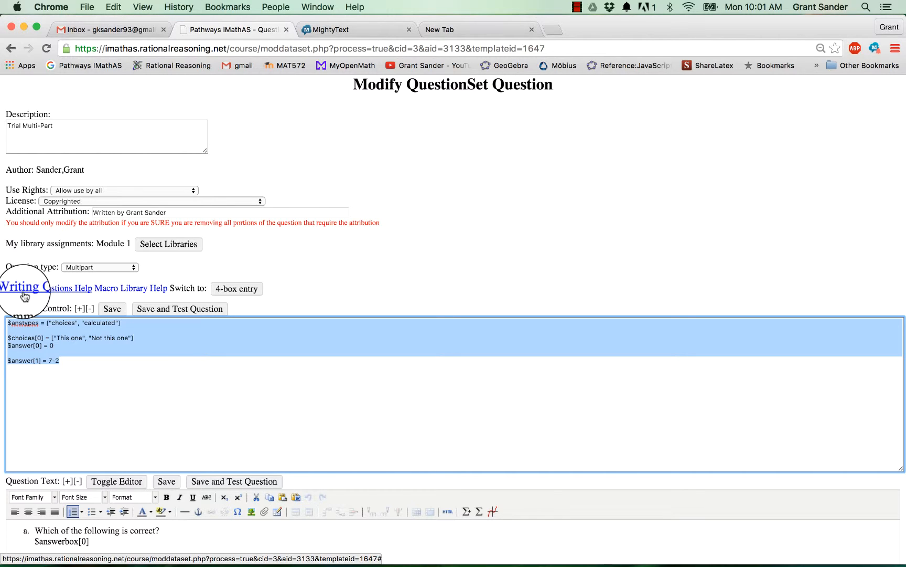
{"action": "left_click", "coordinate": [108, 418]}
{"action": "scroll", "coordinate": [108, 417], "scroll_direction": "down", "scroll_amount": 2}
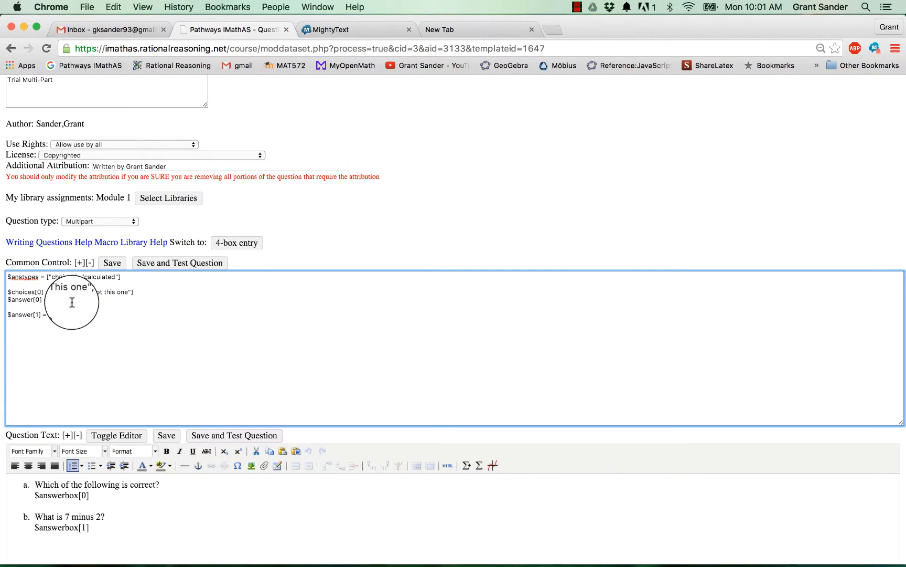
{"action": "scroll", "coordinate": [73, 303], "scroll_direction": "down", "scroll_amount": 1}
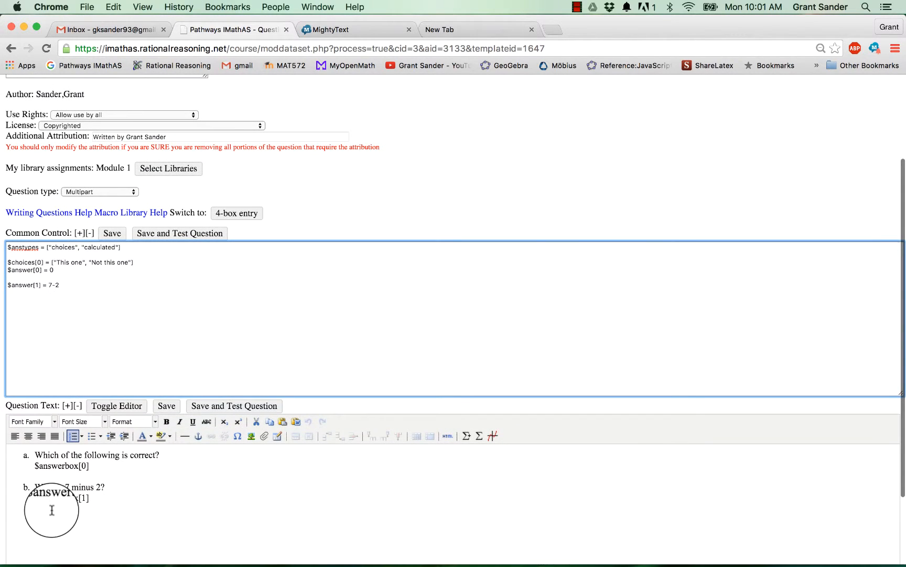
{"action": "left_click", "coordinate": [68, 485]}
{"action": "key", "text": "BackSpace"}
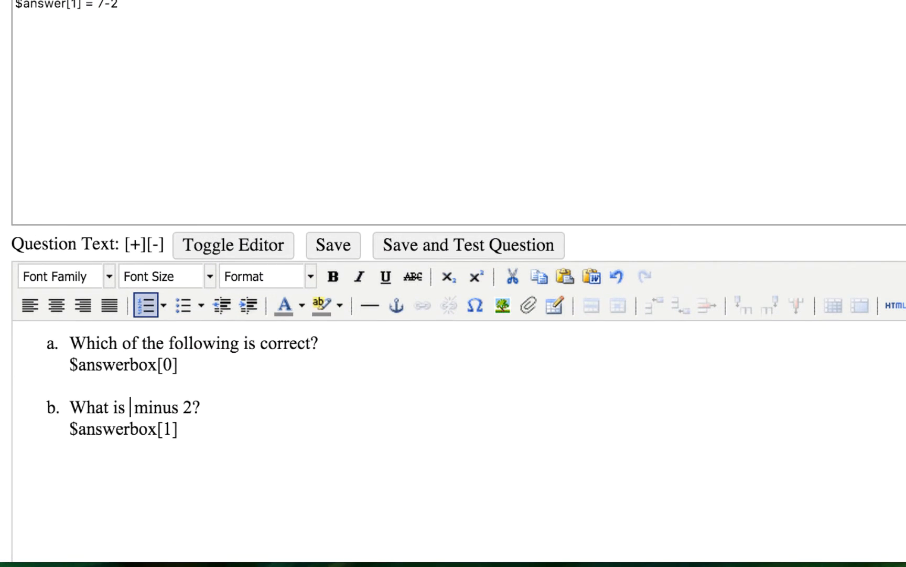
{"action": "type", "text": "$a"}
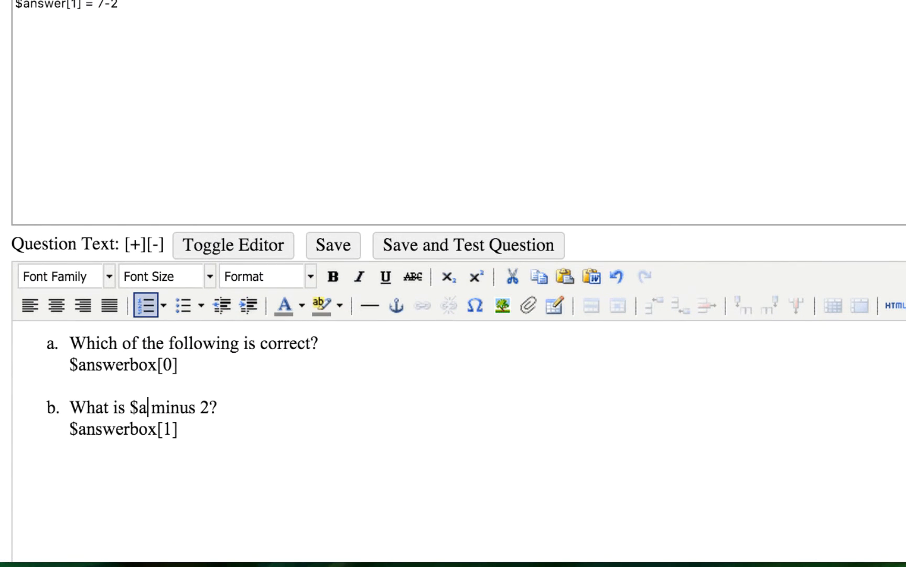
{"action": "left_click", "coordinate": [214, 412]}
{"action": "key", "text": "BackSpace"}
{"action": "type", "text": "$b"}
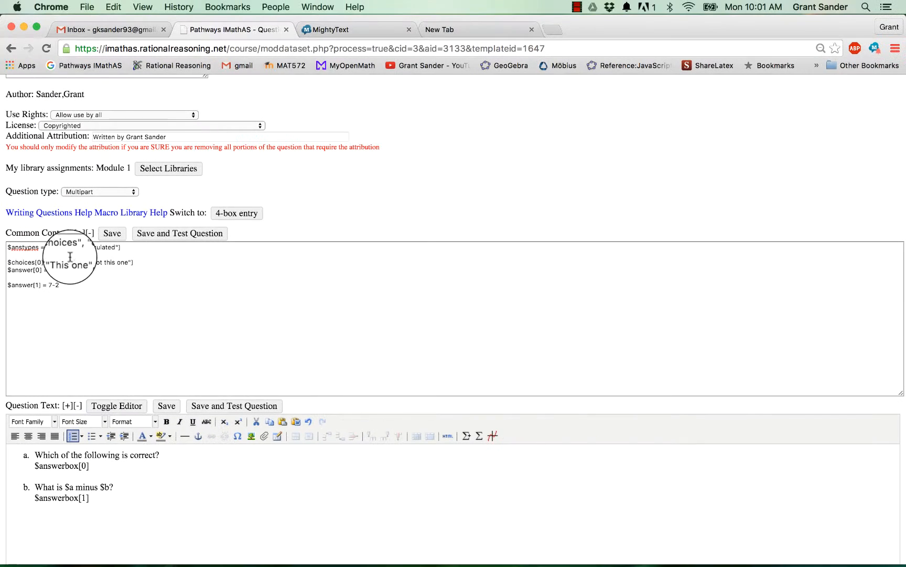
Define the random variables $a = rand(3, 12) and $b = rand(3,12) in Common Control below the $anstypes line.
{"action": "left_click", "coordinate": [158, 252]}
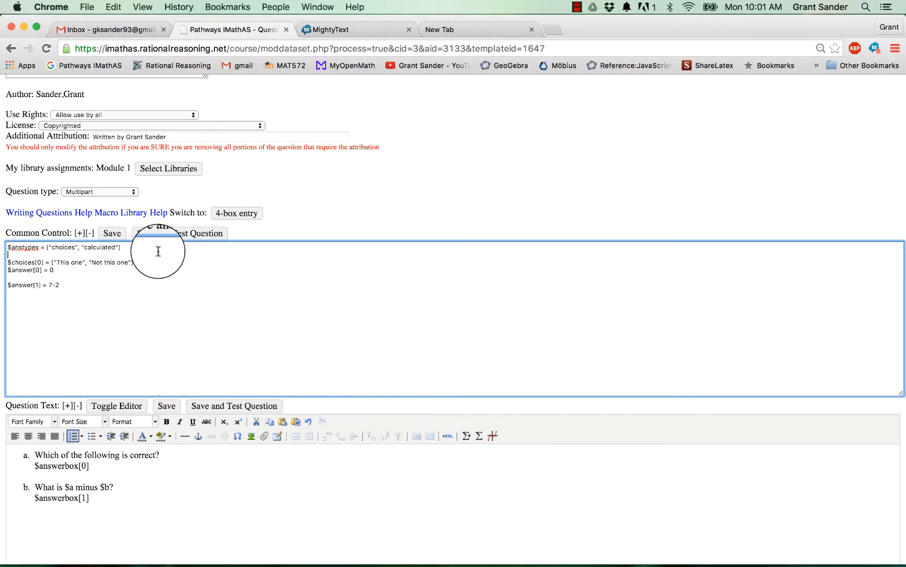
{"action": "key", "text": "Return"}
{"action": "key", "text": "Return"}
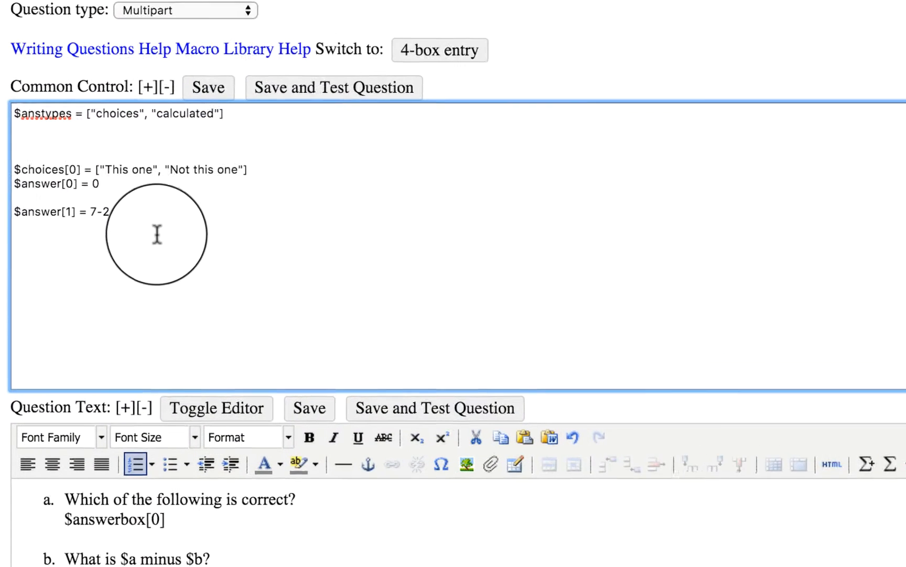
{"action": "type", "text": "$"}
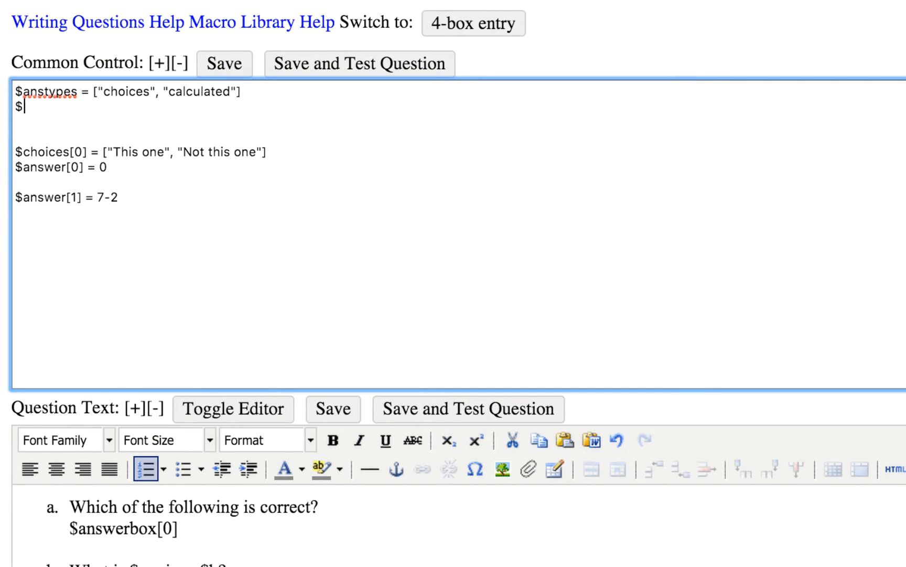
{"action": "type", "text": "a ="}
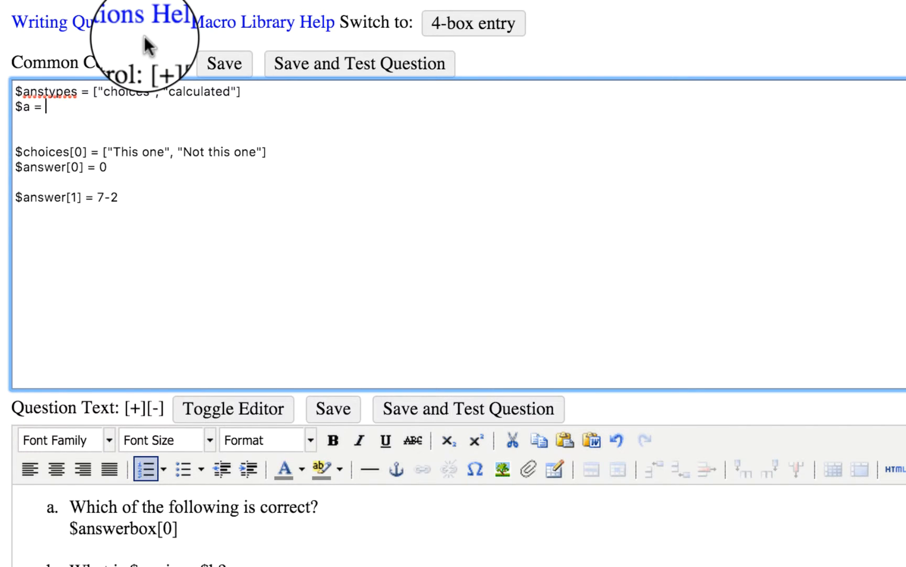
{"action": "type", "text": "rand("}
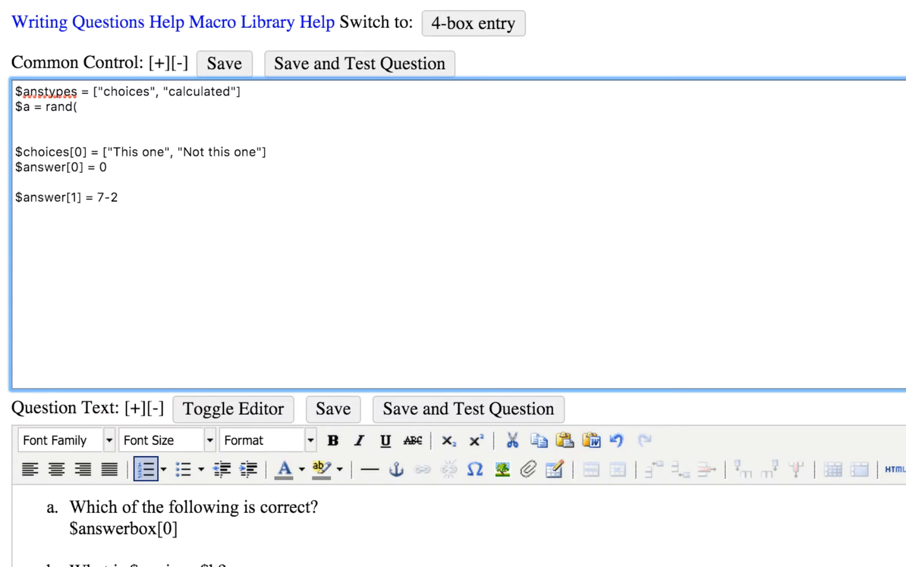
{"action": "type", "text": "3, 12)"}
{"action": "key", "text": "Return"}
{"action": "type", "text": "$b = "}
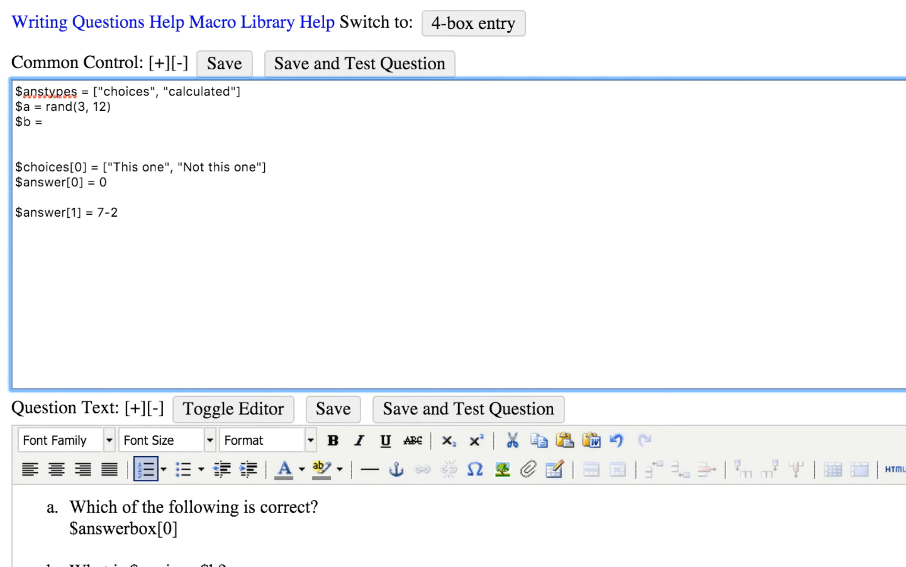
{"action": "type", "text": "rand(3,12)"}
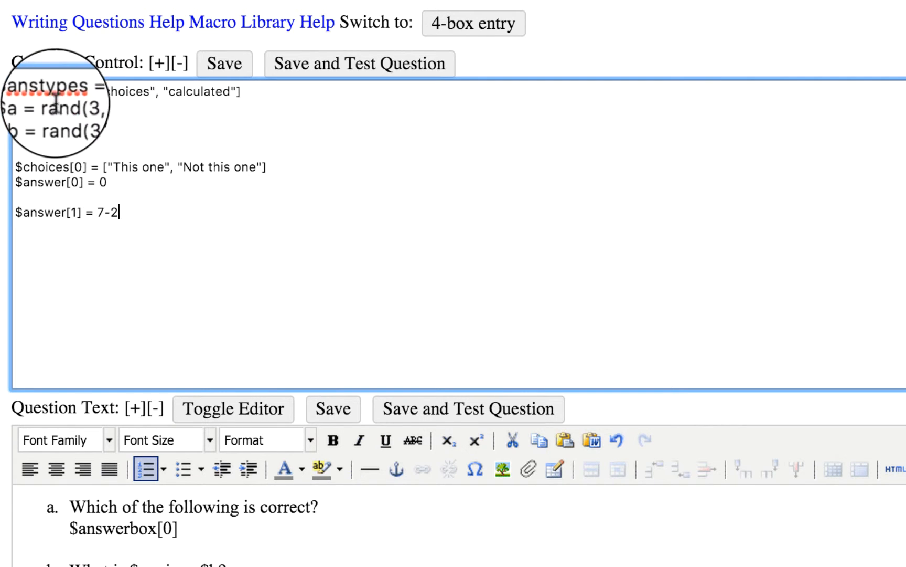
Change the part b answer in Common Control to $answer[1] = $a - $b.
{"action": "left_click_drag", "start_coordinate": [32, 107], "coordinate": [11, 105]}
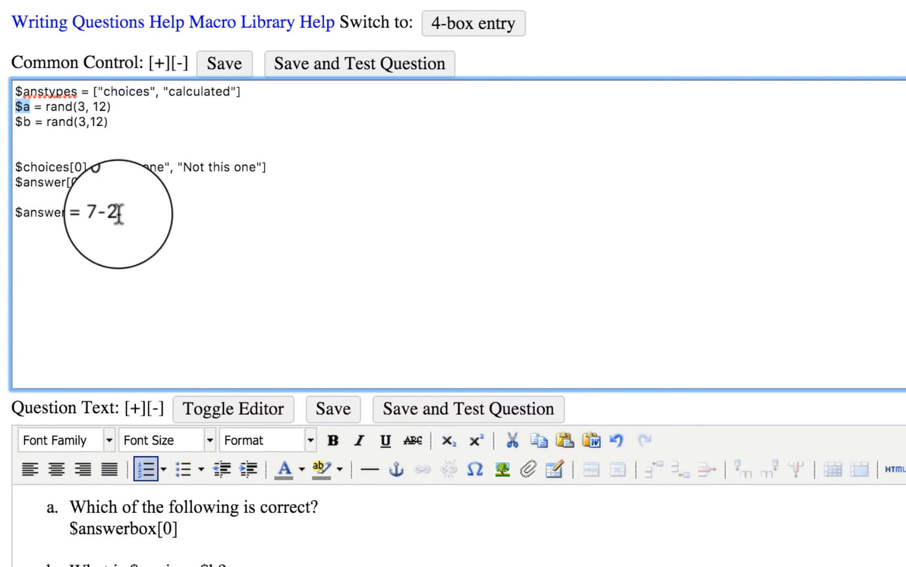
{"action": "left_click", "coordinate": [151, 214]}
{"action": "key", "text": "BackSpace"}
{"action": "key", "text": "BackSpace"}
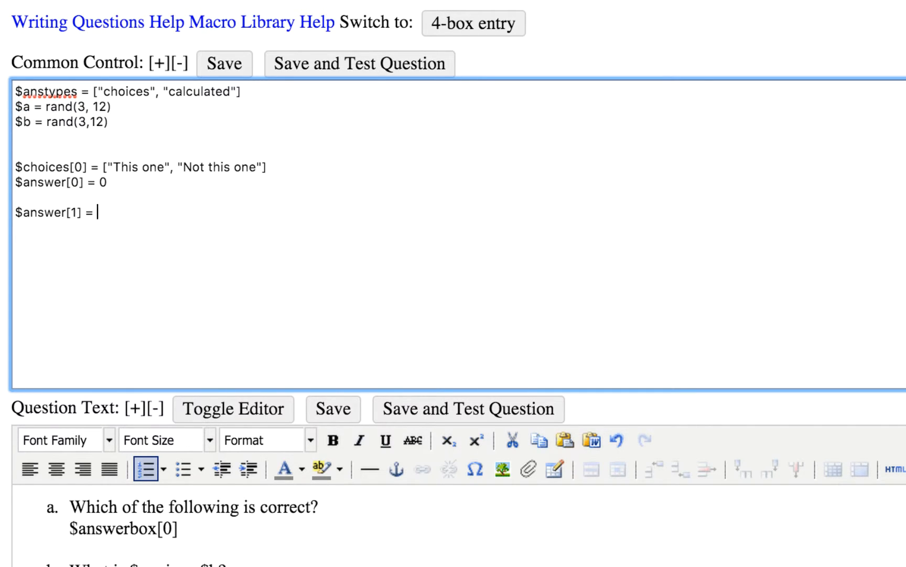
{"action": "type", "text": "$a - $b"}
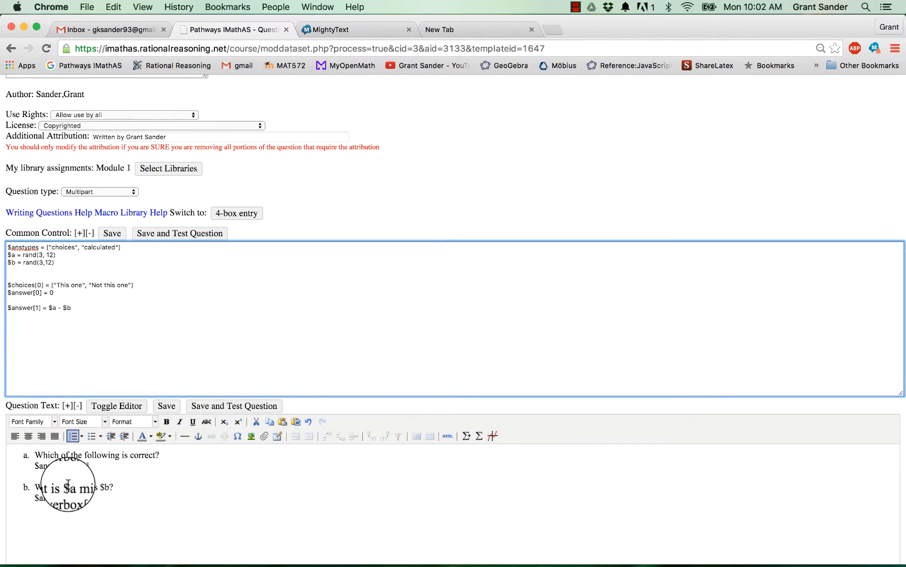
Save and test the randomized question, submitting only 4 for part b, and submit again with a regenerated version.
{"action": "left_click_drag", "start_coordinate": [68, 483], "coordinate": [107, 486]}
{"action": "scroll", "coordinate": [106, 486], "scroll_direction": "down", "scroll_amount": 1}
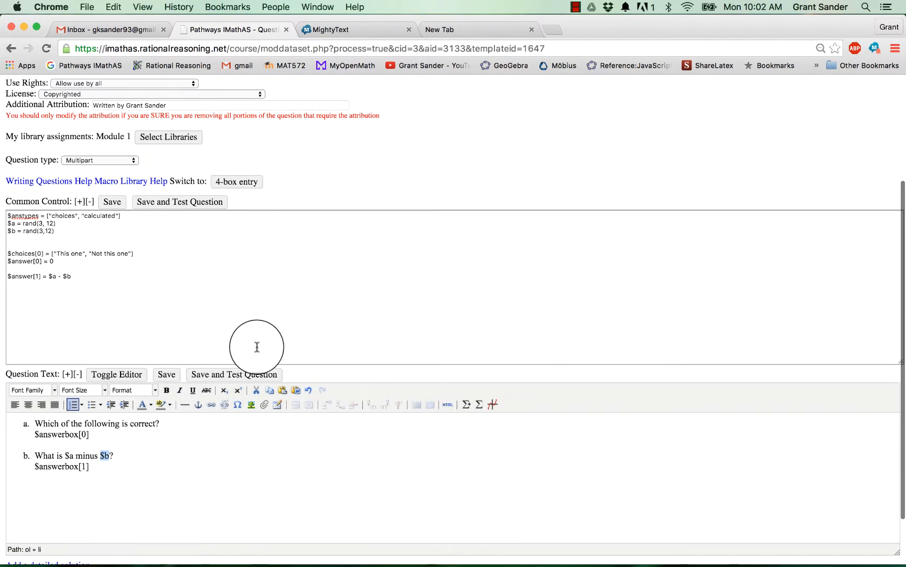
{"action": "left_click", "coordinate": [245, 374]}
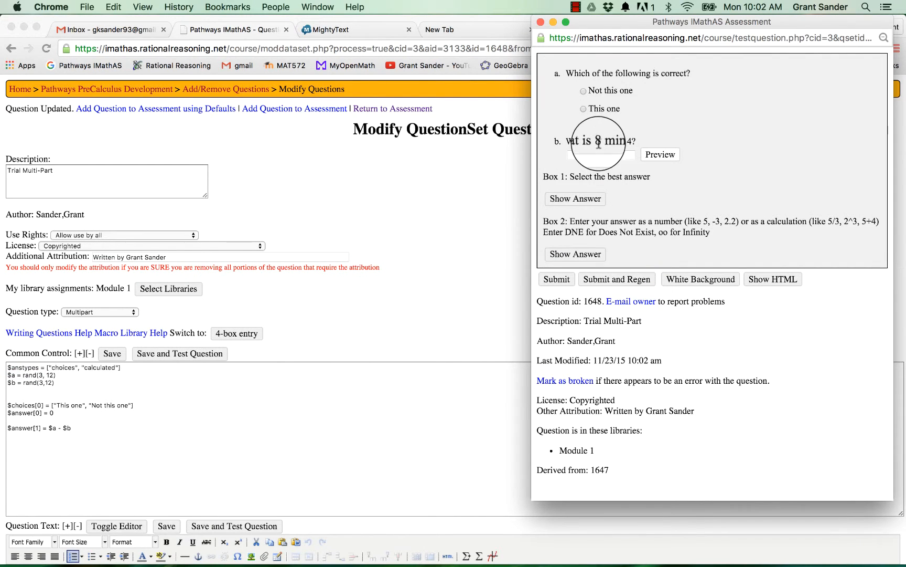
{"action": "left_click_drag", "start_coordinate": [592, 141], "coordinate": [603, 142]}
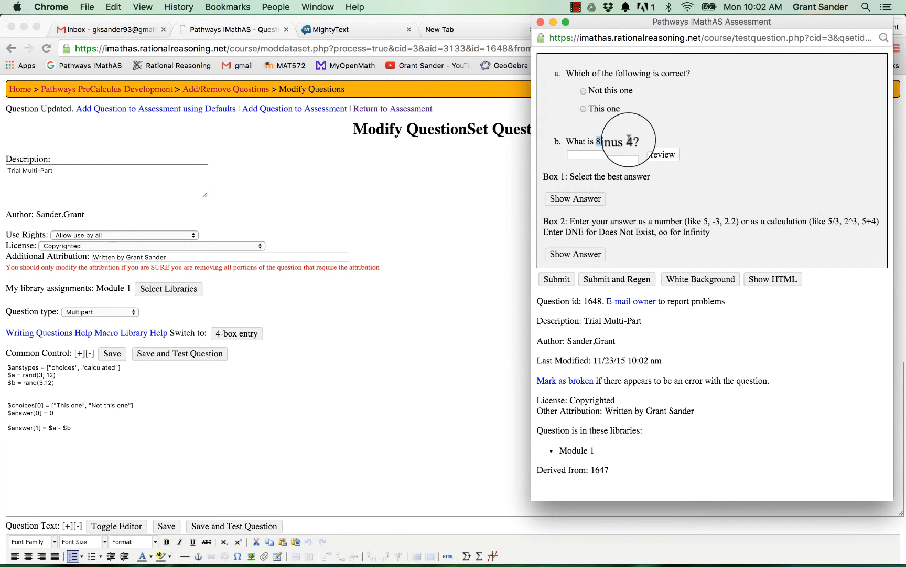
{"action": "left_click", "coordinate": [590, 154]}
{"action": "type", "text": "4"}
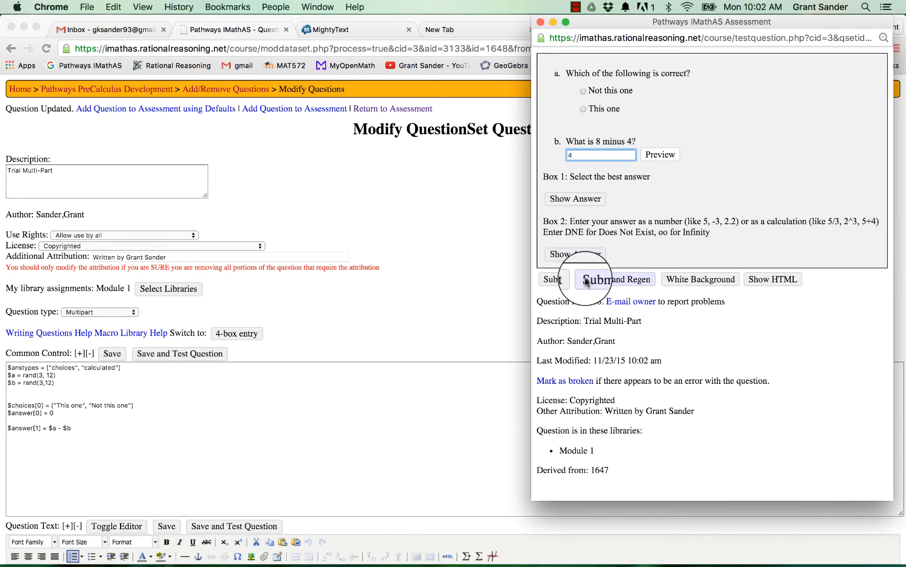
{"action": "left_click", "coordinate": [556, 278]}
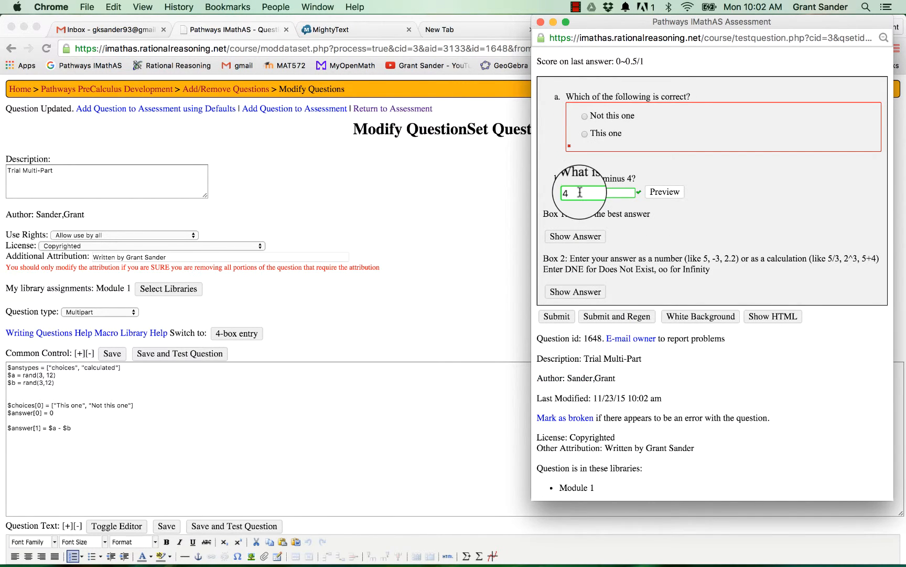
{"action": "left_click", "coordinate": [630, 317]}
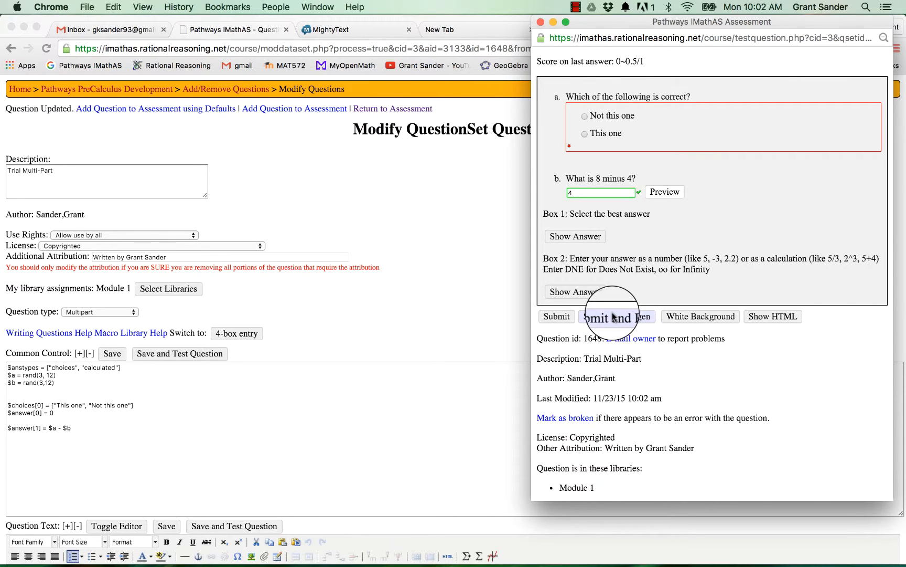
Submit and regenerate the multipart test question once more, check the new part b numbers, and close the test preview.
{"action": "left_click", "coordinate": [614, 316]}
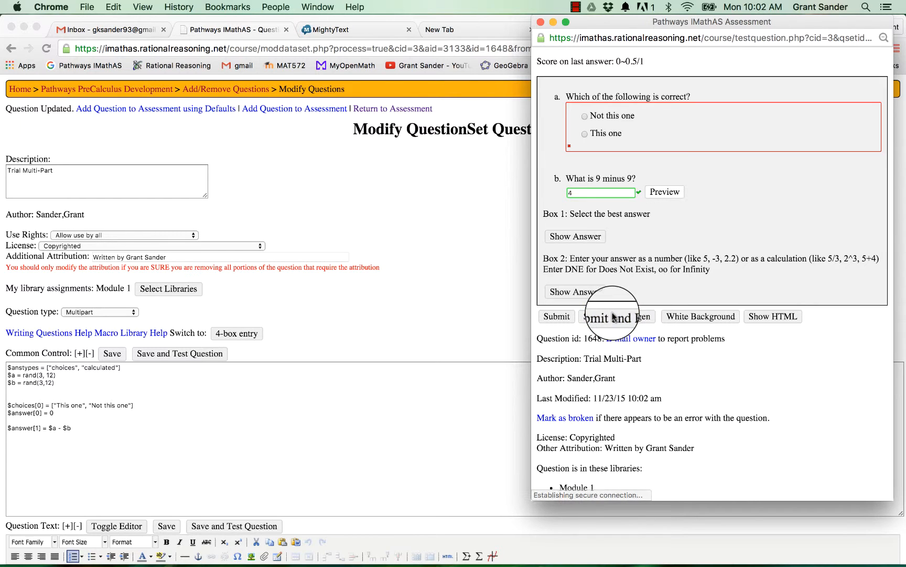
{"action": "left_click_drag", "start_coordinate": [597, 178], "coordinate": [632, 179]}
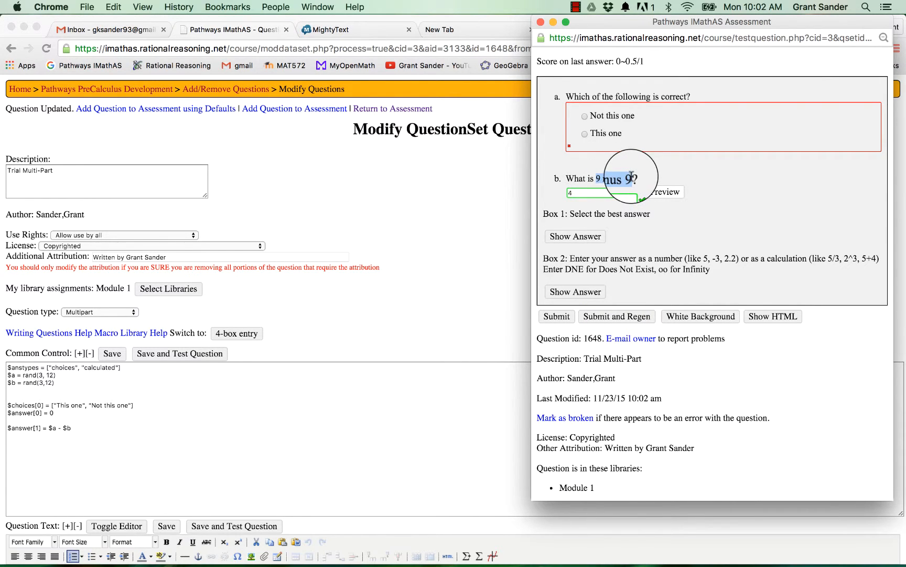
{"action": "left_click", "coordinate": [541, 24]}
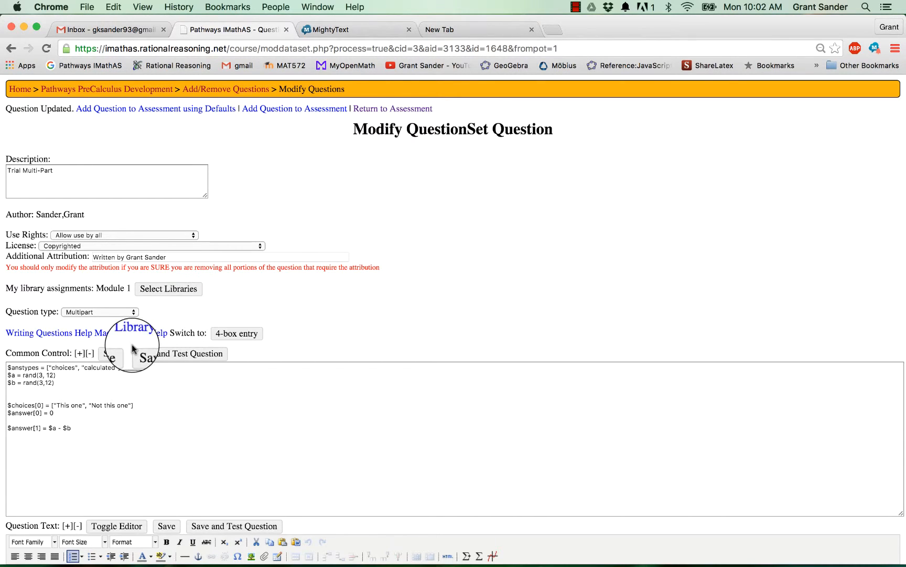
Save the Trial Multi-Part question and return to the assessment's Add/Remove Questions page.
{"action": "left_click", "coordinate": [112, 354]}
{"action": "left_click", "coordinate": [212, 86]}
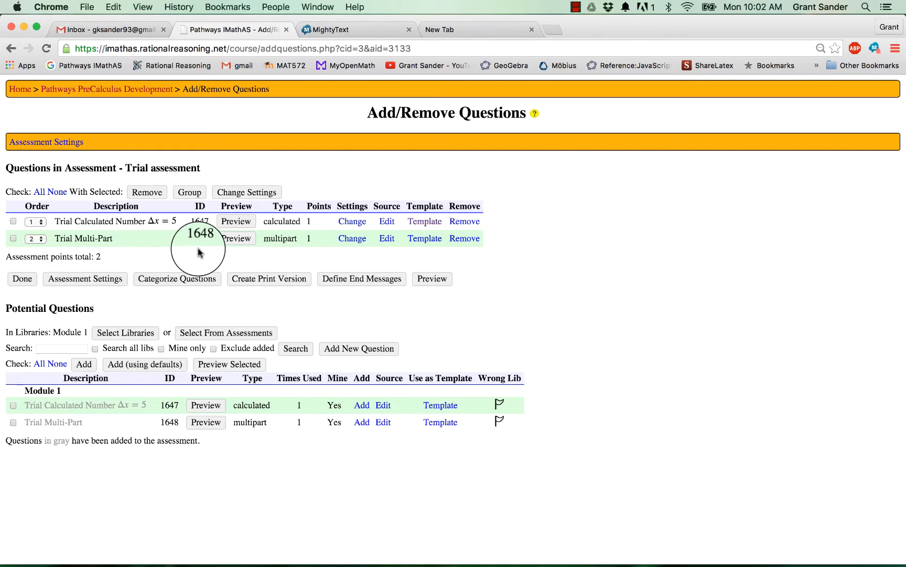
Open the Trial Calculated Number question in the assessment for editing and review its Common Control and question text.
{"action": "left_click", "coordinate": [391, 224]}
{"action": "scroll", "coordinate": [336, 319], "scroll_direction": "down", "scroll_amount": 5}
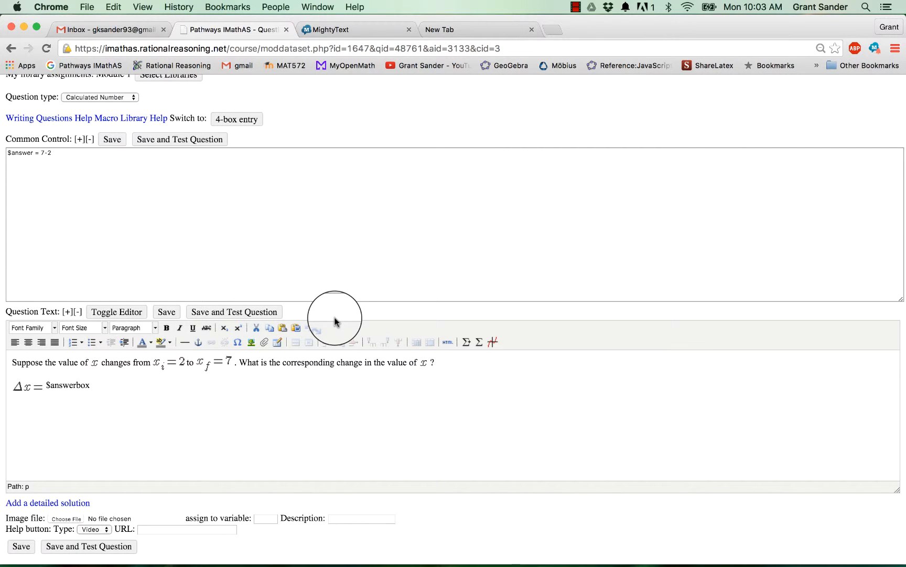
{"action": "scroll", "coordinate": [335, 321], "scroll_direction": "up", "scroll_amount": 3}
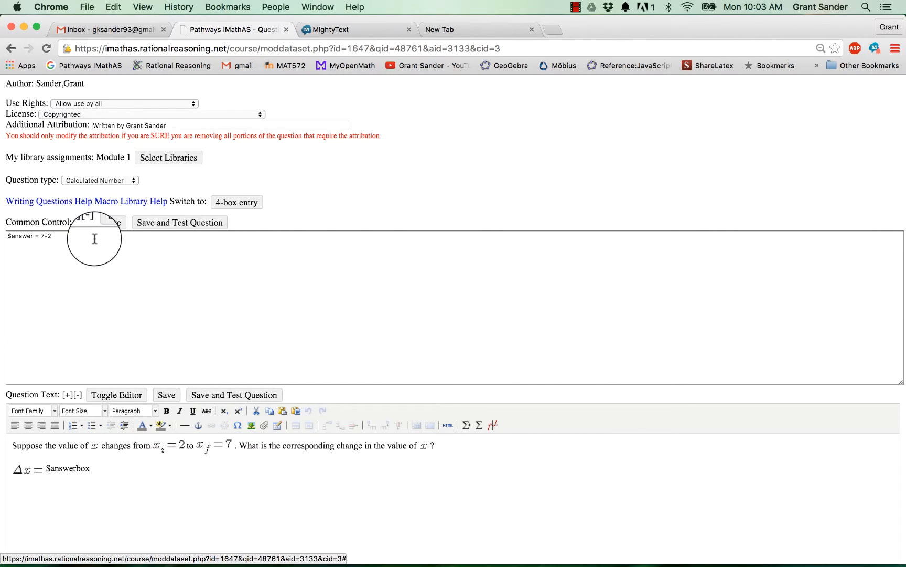
{"action": "scroll", "coordinate": [94, 239], "scroll_direction": "down", "scroll_amount": 3}
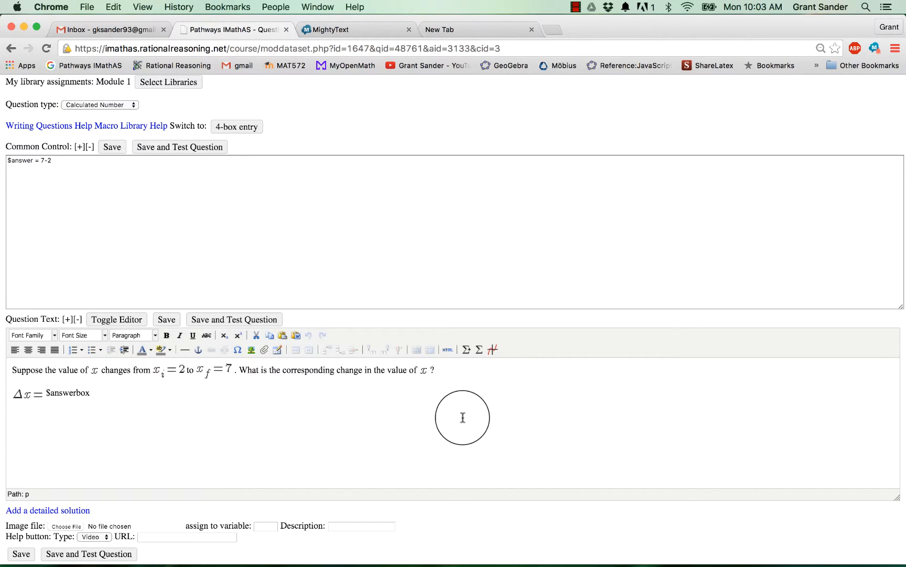
Insert the existing image M2I1_Bottle.gif from the file manager on a new line below the $answerbox line in the question text.
{"action": "left_click", "coordinate": [452, 447]}
{"action": "key", "text": "Return"}
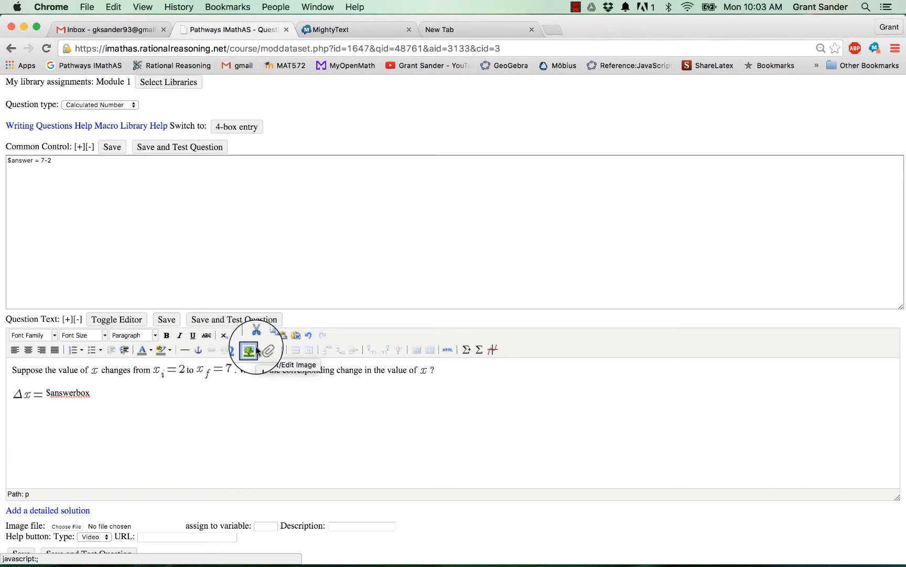
{"action": "left_click", "coordinate": [249, 349]}
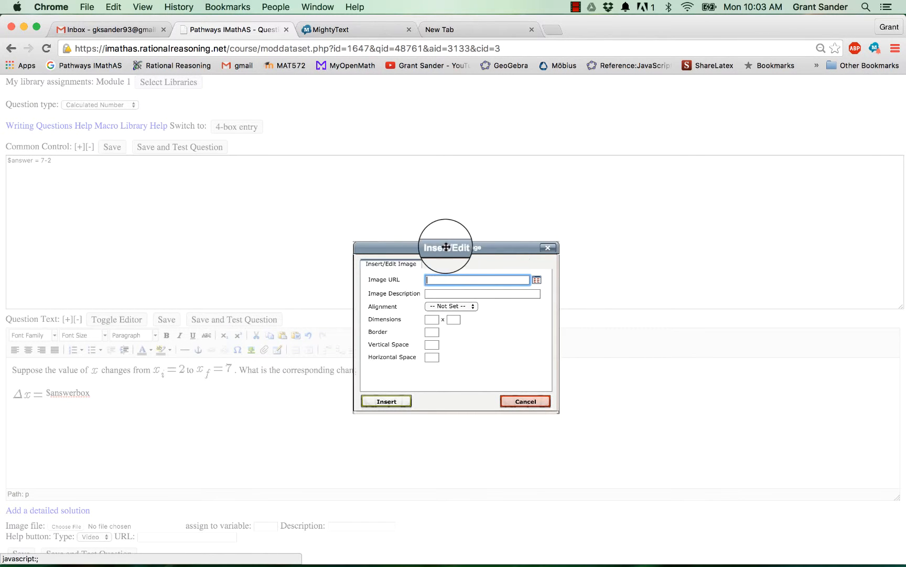
{"action": "left_click", "coordinate": [536, 279]}
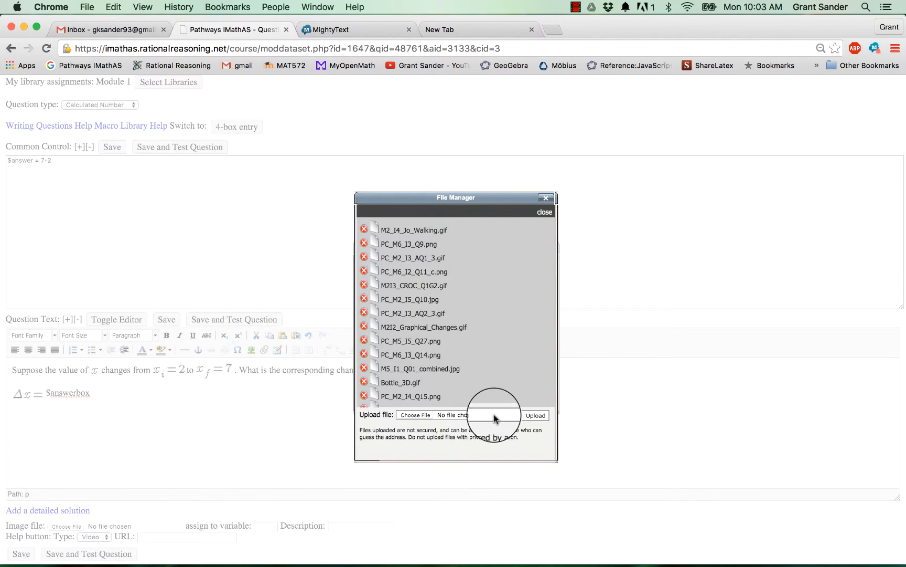
{"action": "scroll", "coordinate": [424, 300], "scroll_direction": "down", "scroll_amount": 15}
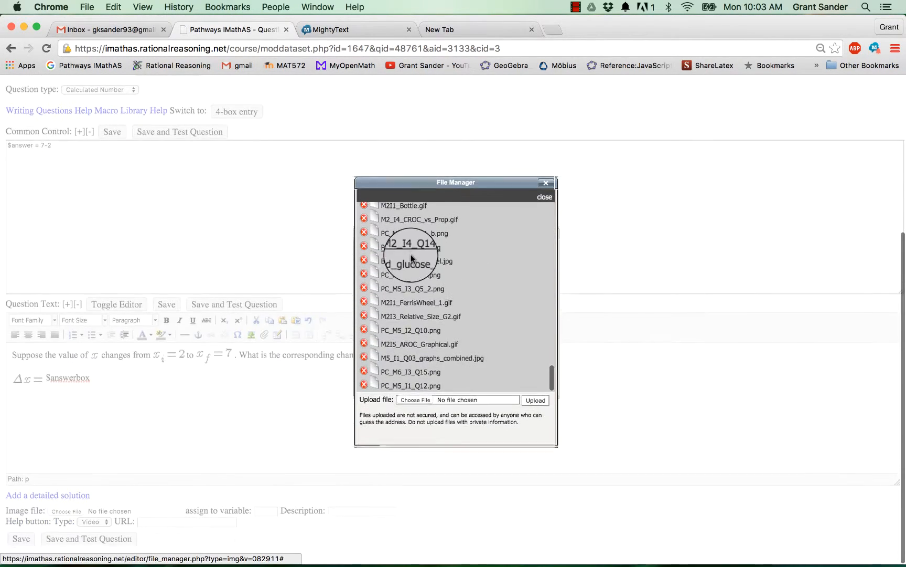
{"action": "scroll", "coordinate": [410, 254], "scroll_direction": "up", "scroll_amount": 3}
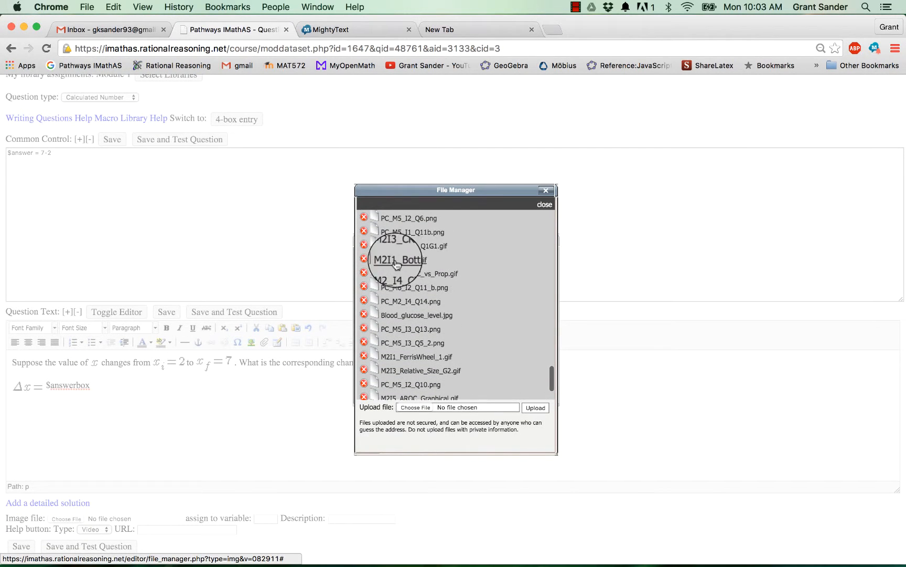
{"action": "left_click", "coordinate": [411, 261]}
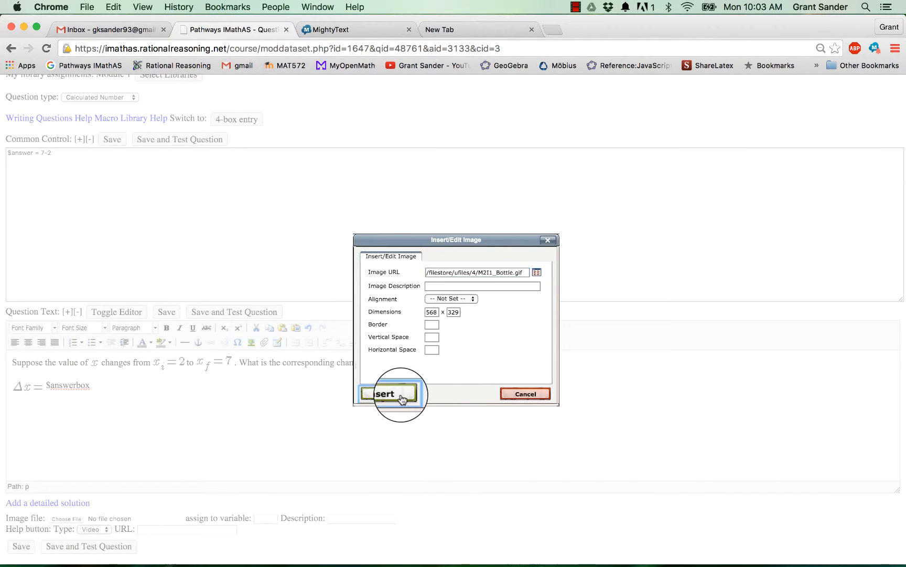
{"action": "left_click", "coordinate": [399, 393]}
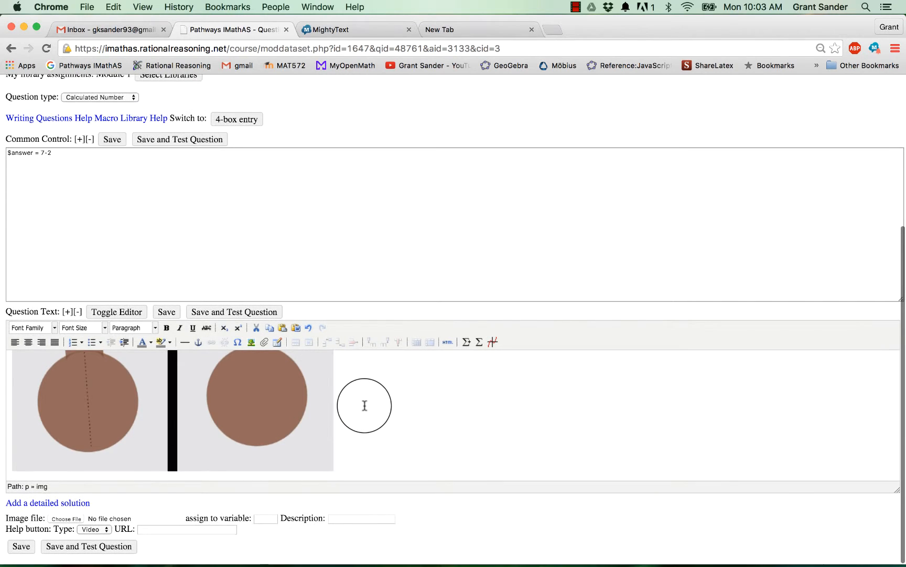
Save and test the calculated question with its bottle image, close the test preview, and save the question again.
{"action": "scroll", "coordinate": [365, 406], "scroll_direction": "up", "scroll_amount": 2}
{"action": "left_click", "coordinate": [263, 312]}
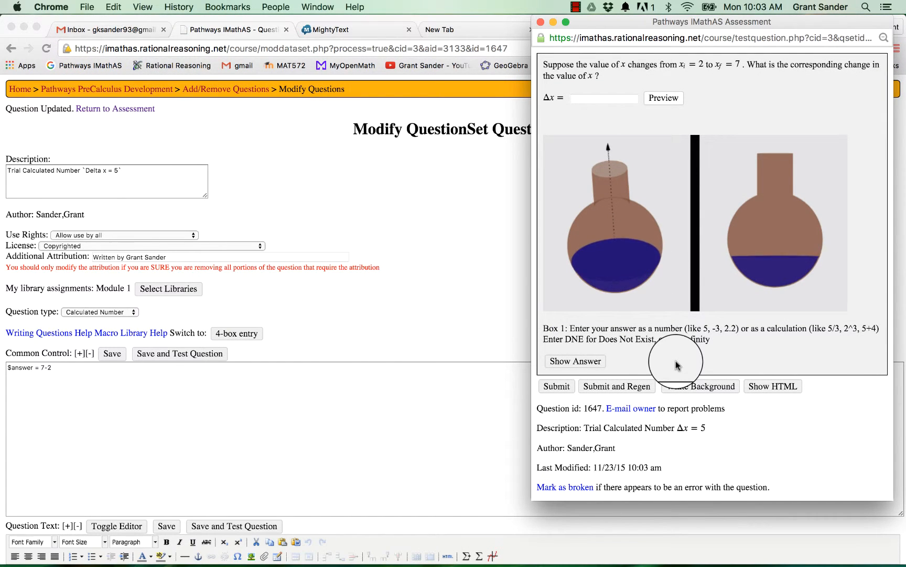
{"action": "left_click", "coordinate": [540, 23]}
{"action": "left_click", "coordinate": [112, 354]}
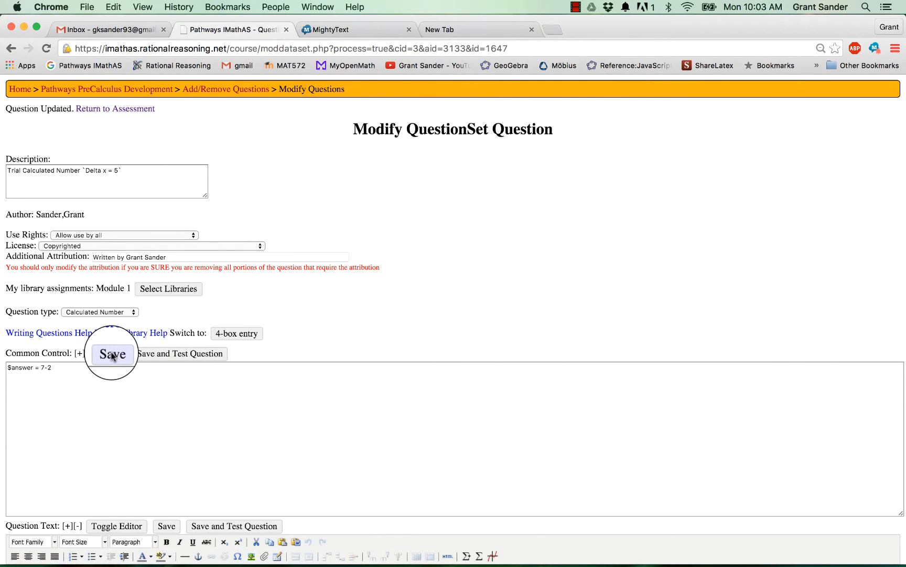